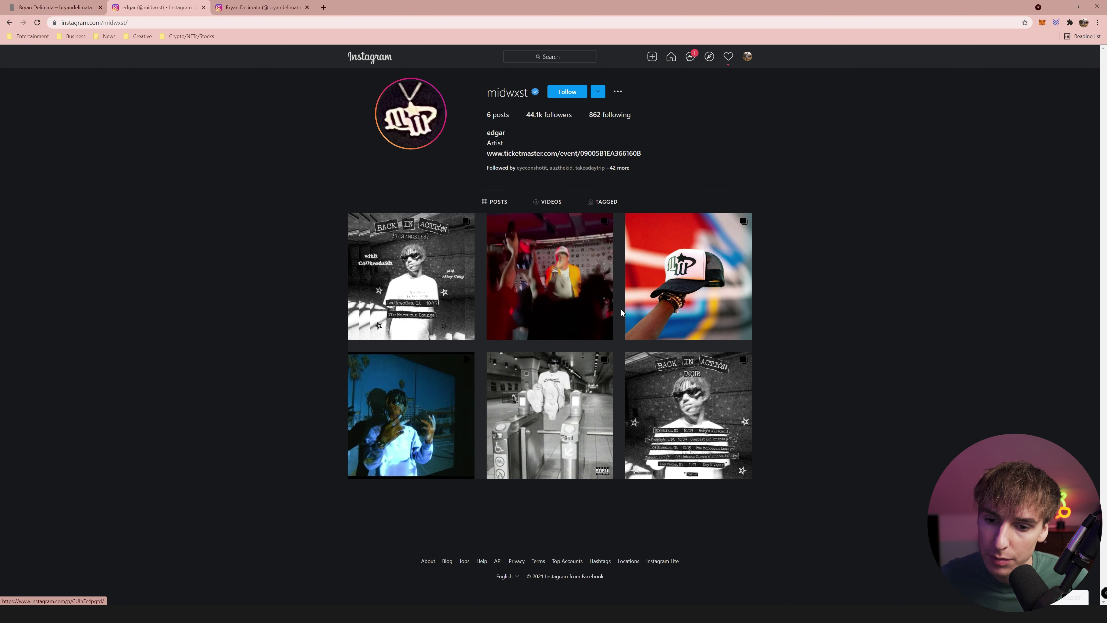
Open the Back in Action EP cover post on midwxst's Instagram profile and compare it with the cover image in Photoshop.
left_click(583, 374)
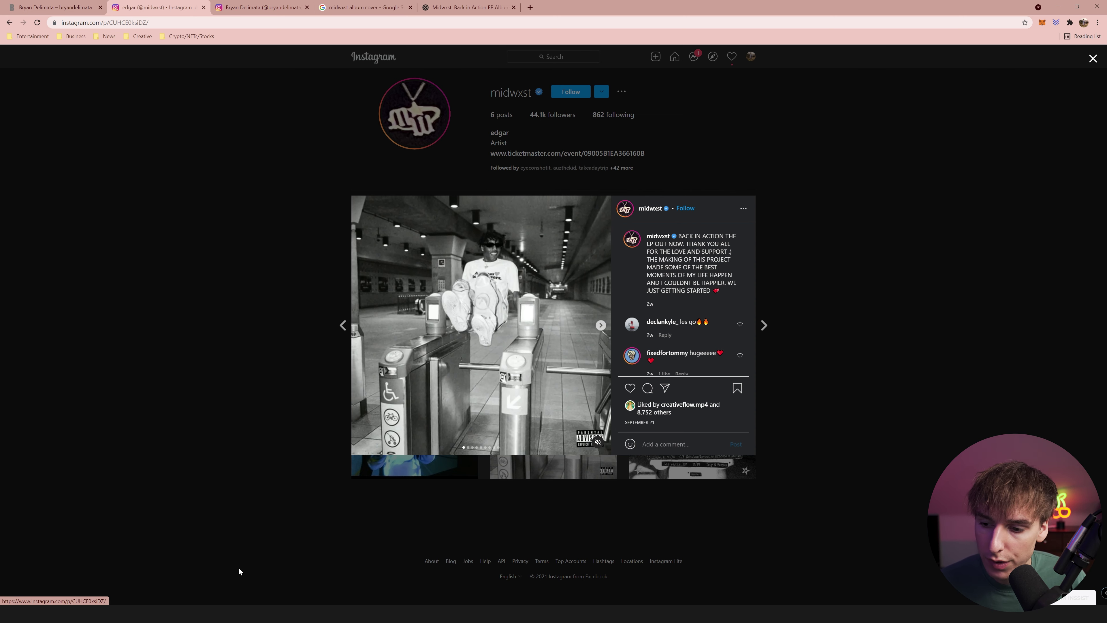
key("alt+Tab")
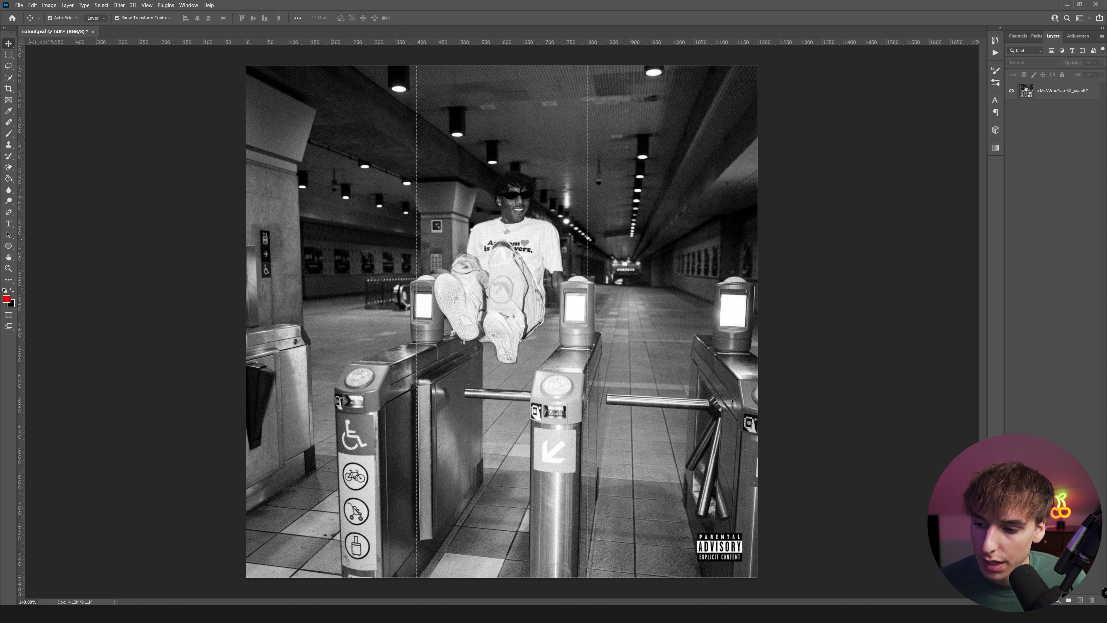
mouse_move(95, 614)
left_click(46, 577)
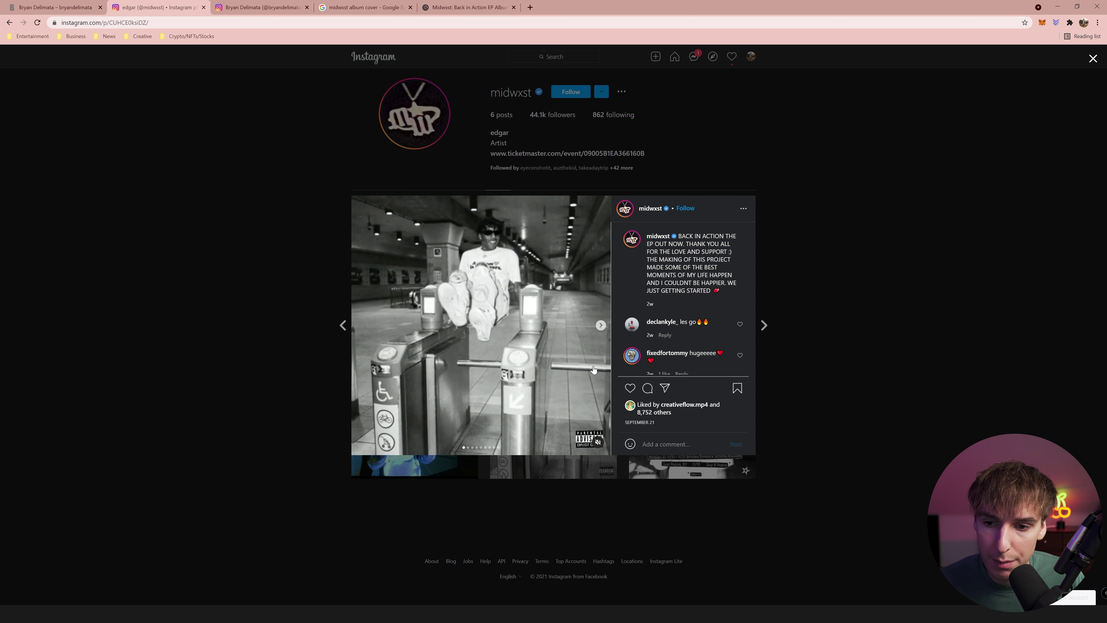
Look through the images of the Dear Dad music video post on the creator's own Instagram profile, and close the post.
key("ctrl+Tab")
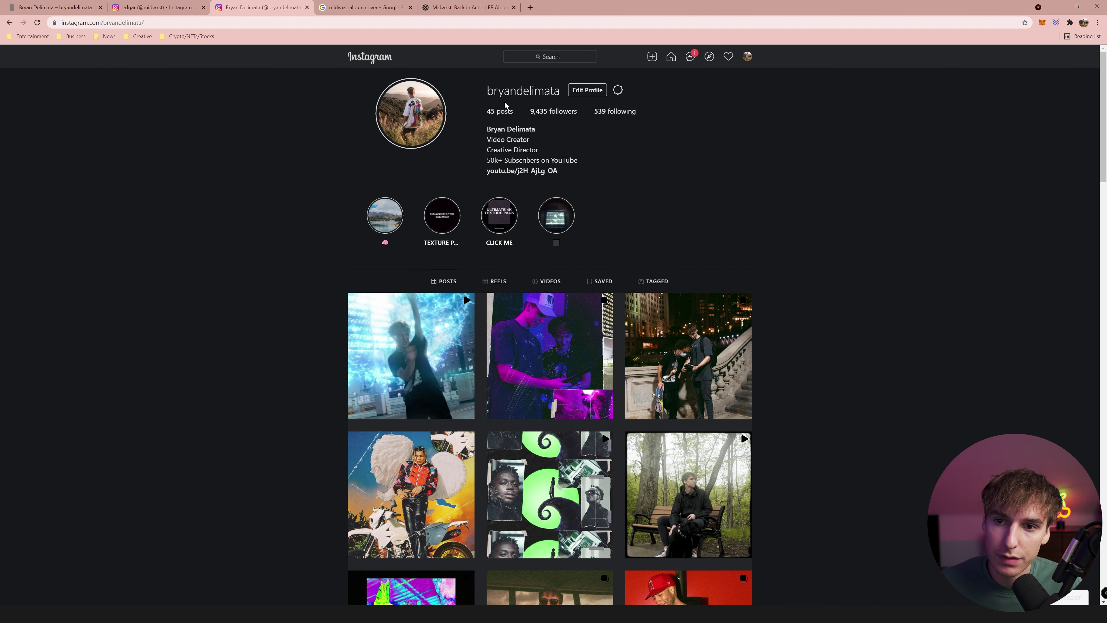
scroll(492, 332, "down", 12)
left_click(492, 332)
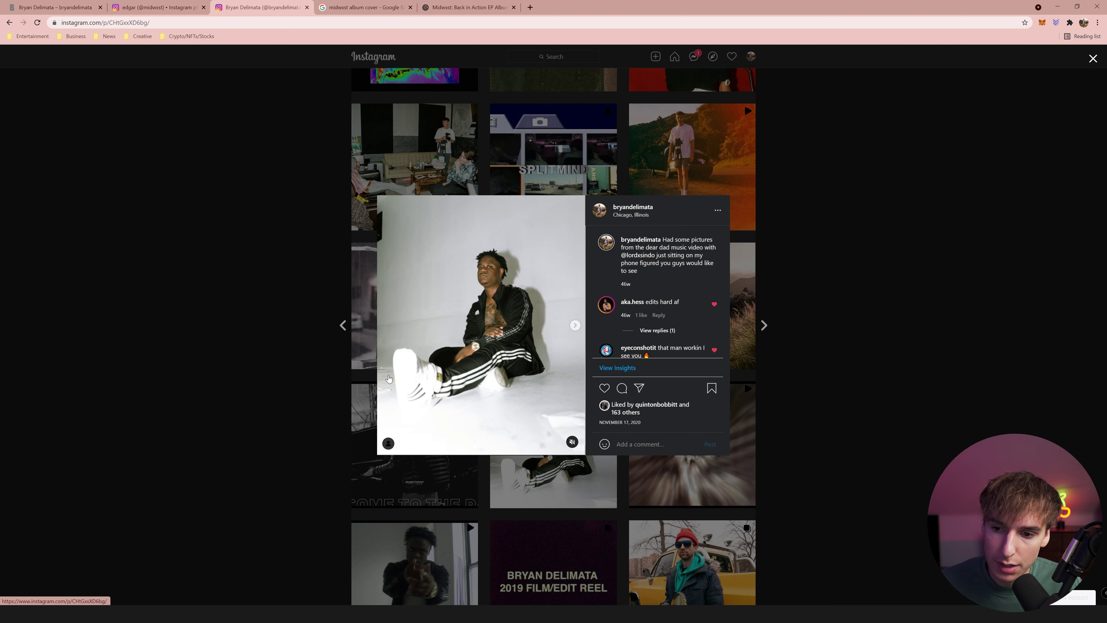
left_click(574, 326)
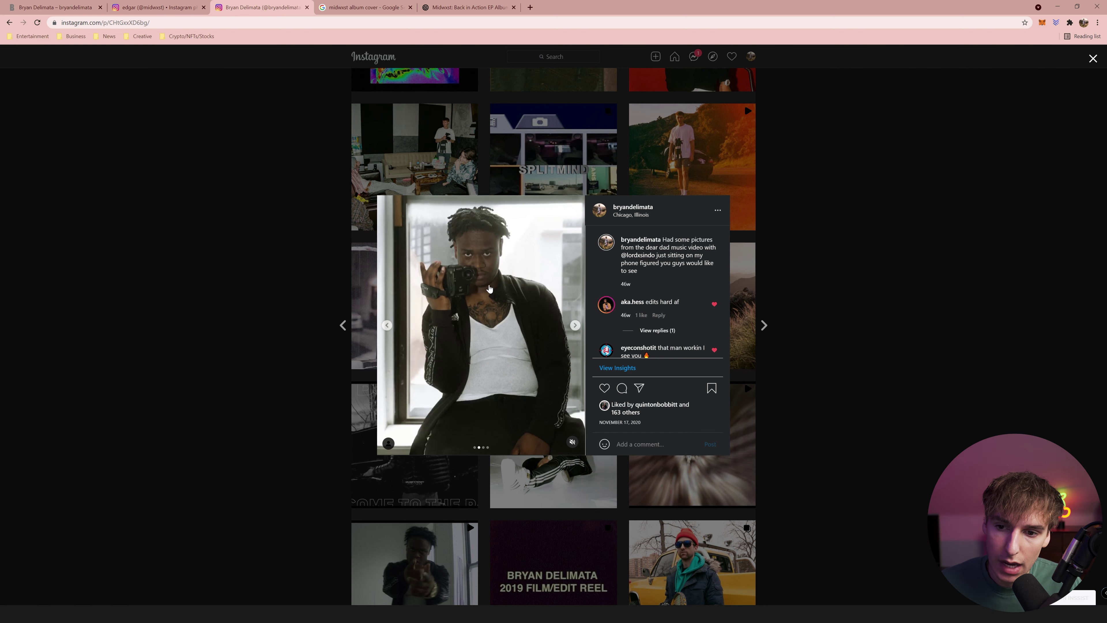
left_click(575, 326)
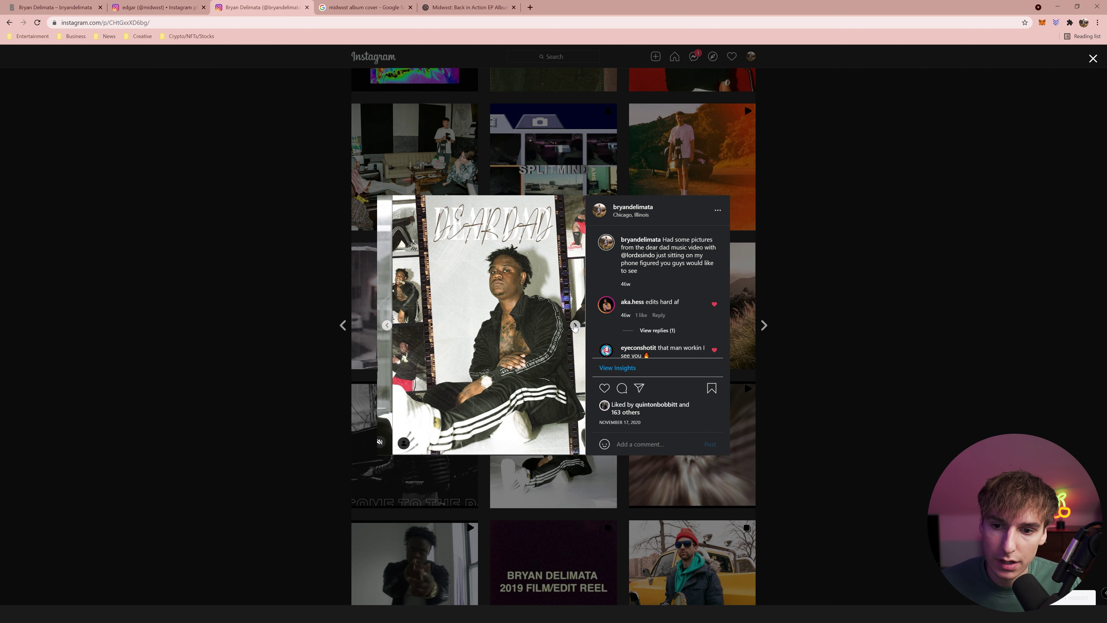
left_click(575, 326)
key("Escape")
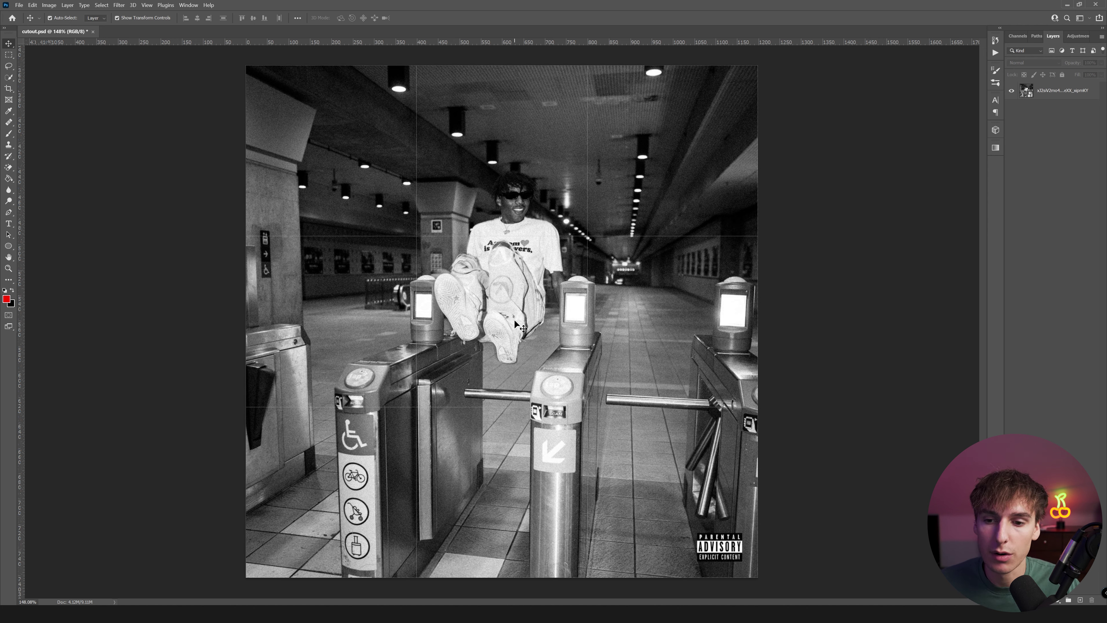
scroll(514, 319, "up", 3)
scroll(482, 280, "down", 1)
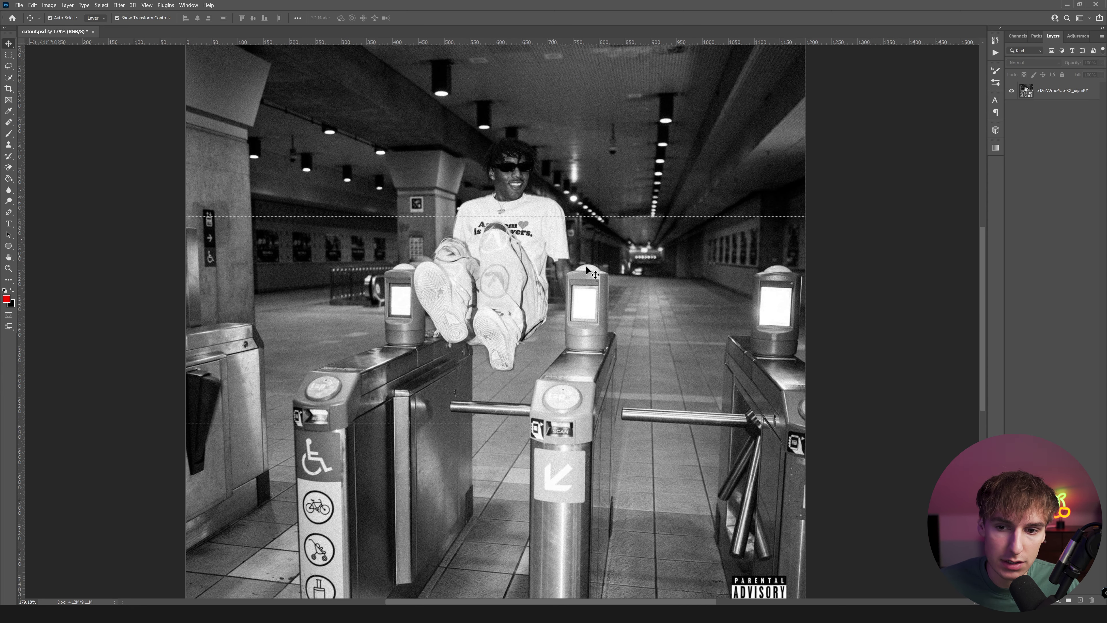
scroll(488, 334, "down", 2)
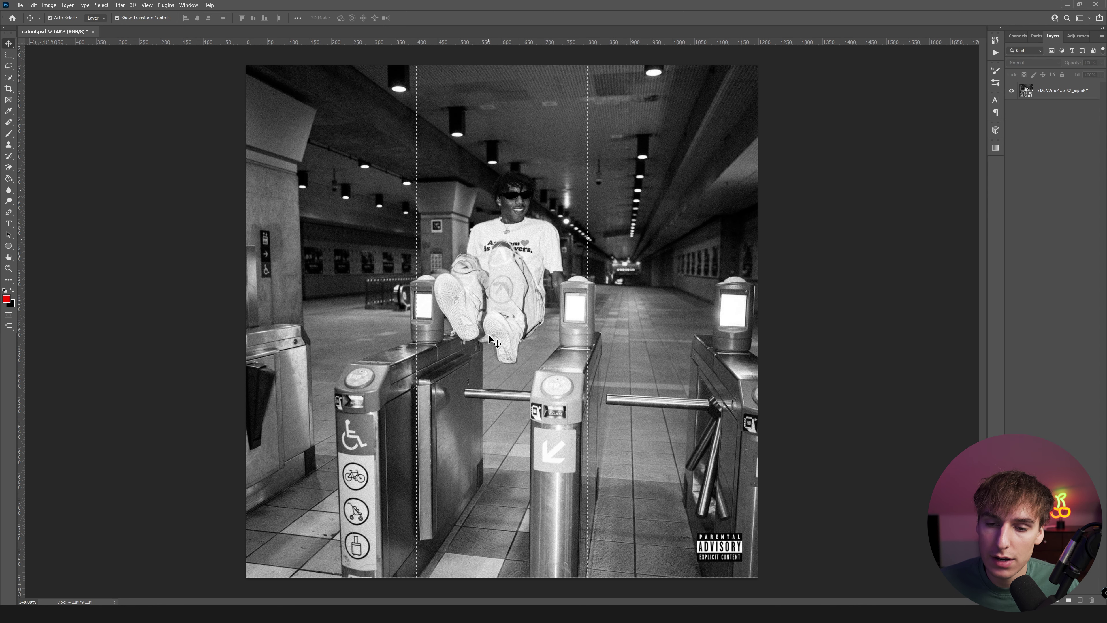
Start a Pen tool path at the top of the raised knee and trace the leg's inner edge down towards the shoe.
scroll(488, 335, "up", 3)
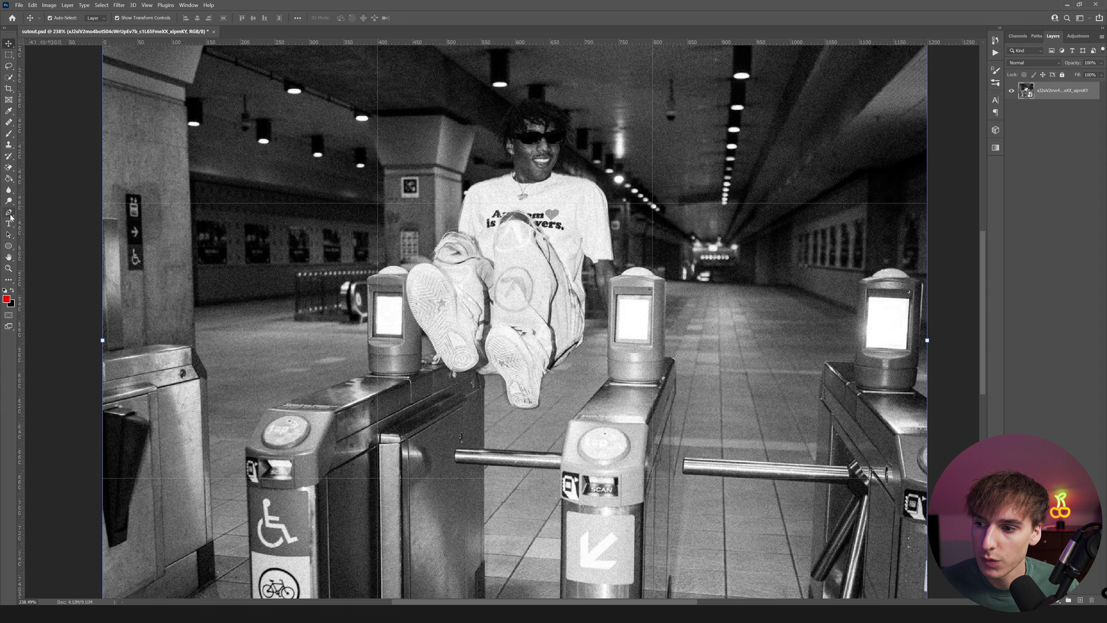
left_click(9, 213)
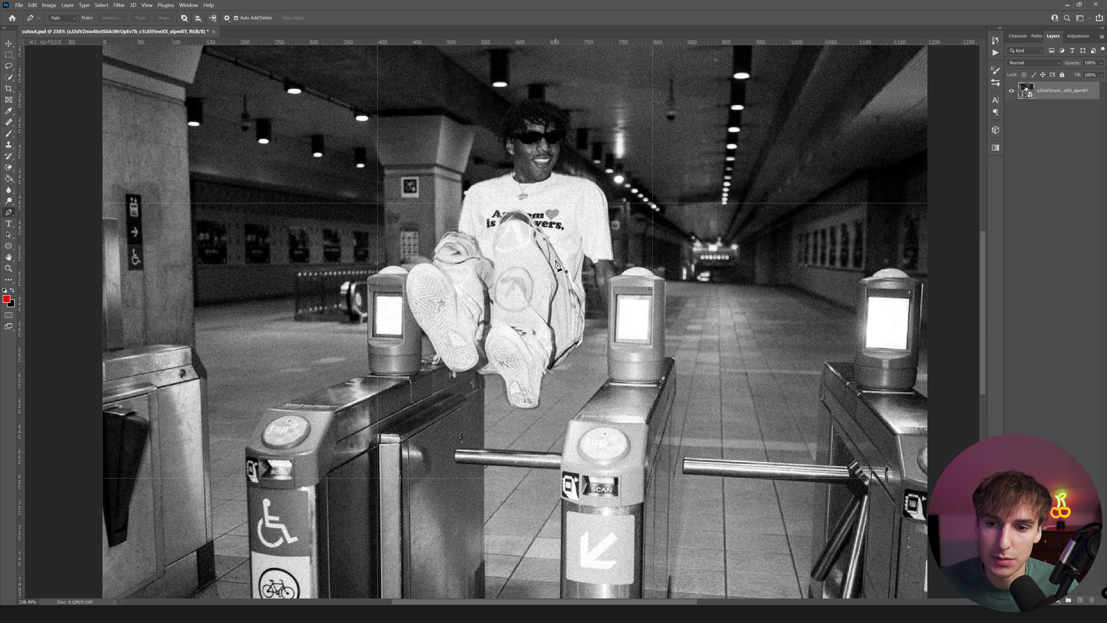
scroll(527, 273, "up", 2)
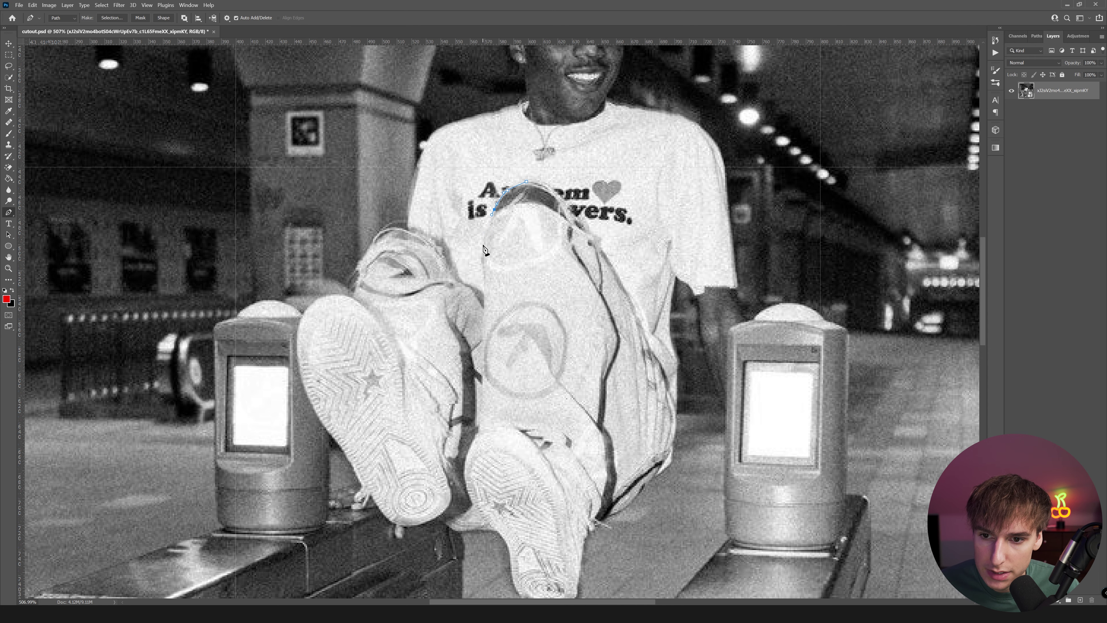
left_click(483, 267)
left_click(484, 288)
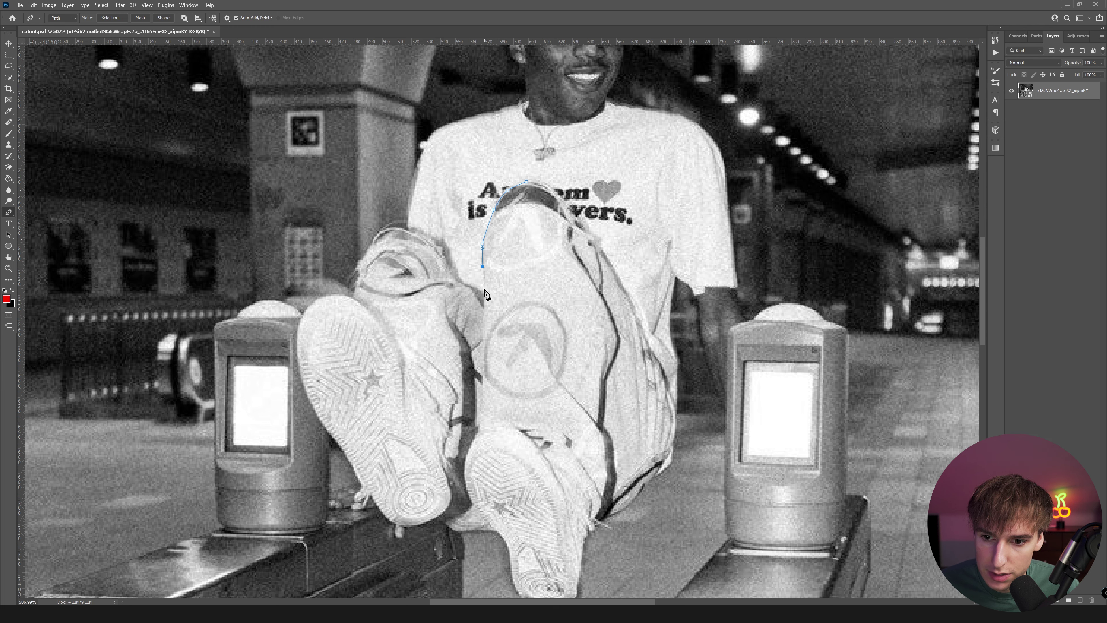
left_click(484, 308)
left_click(484, 349)
left_click(483, 378)
left_click(483, 407)
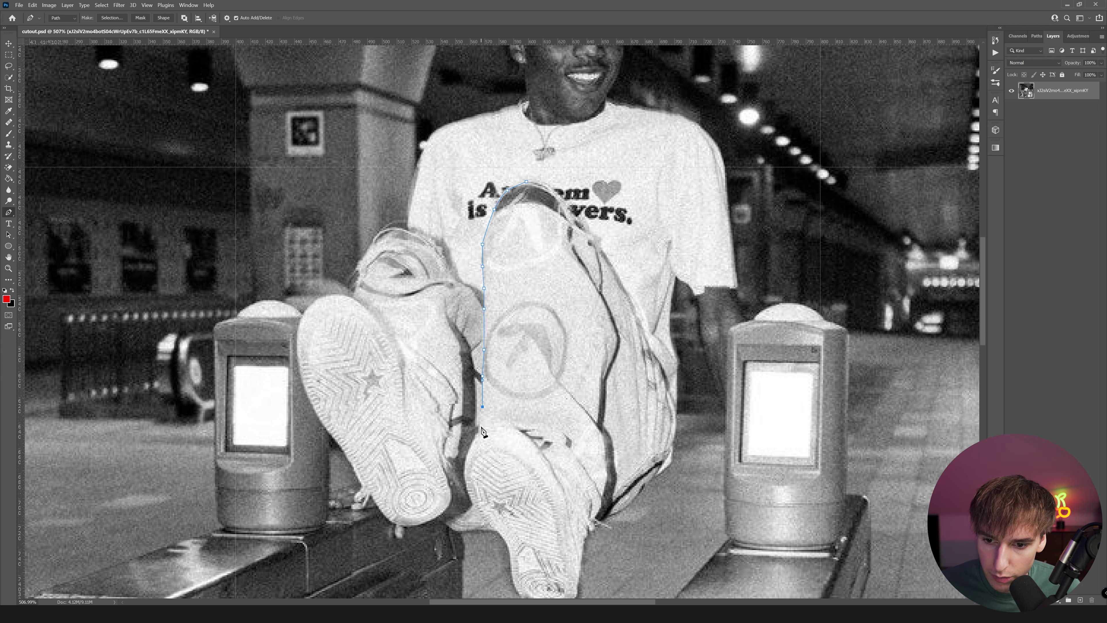
Continue the path around the sole of the lower shoe, passing its heel and returning up to the laces.
left_click_drag(466, 463, 464, 473)
left_click_drag(473, 503, 478, 511)
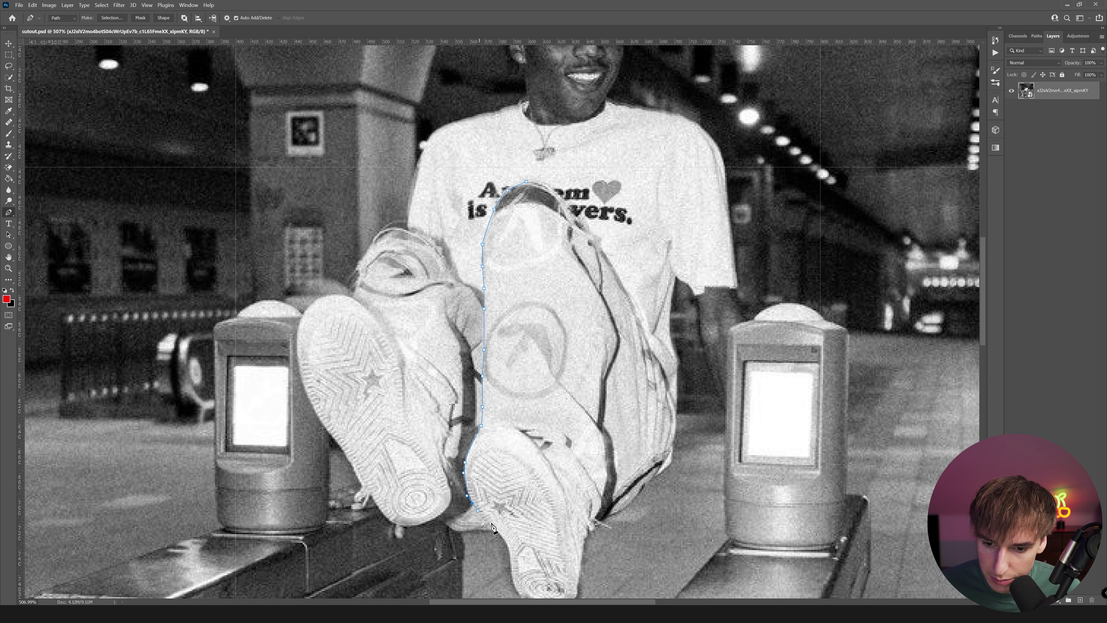
key("h")
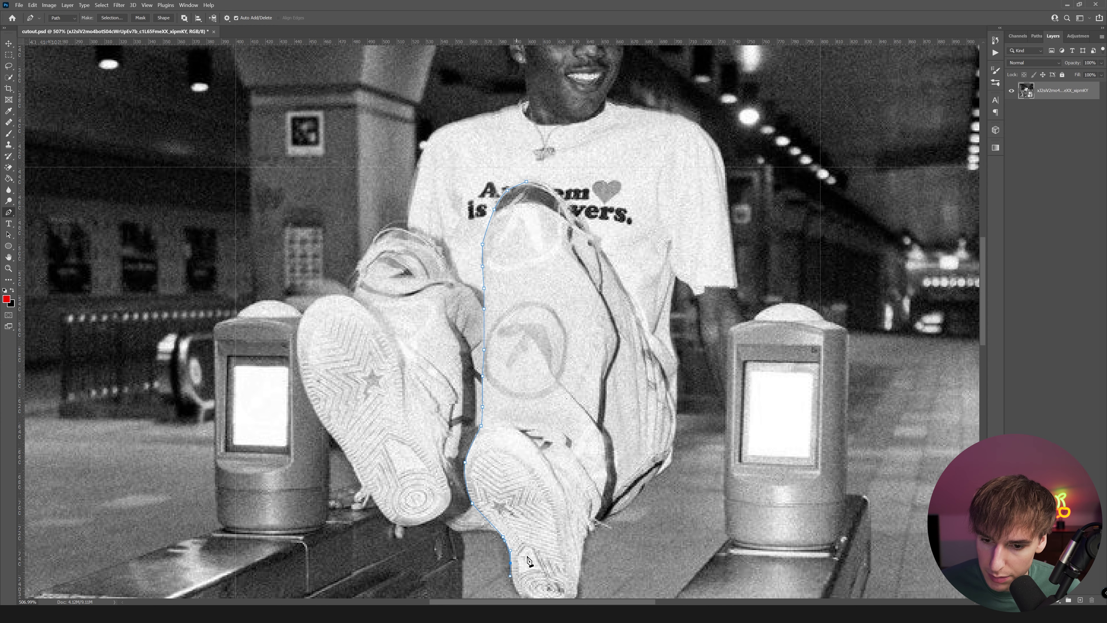
left_click_drag(514, 537, 492, 382)
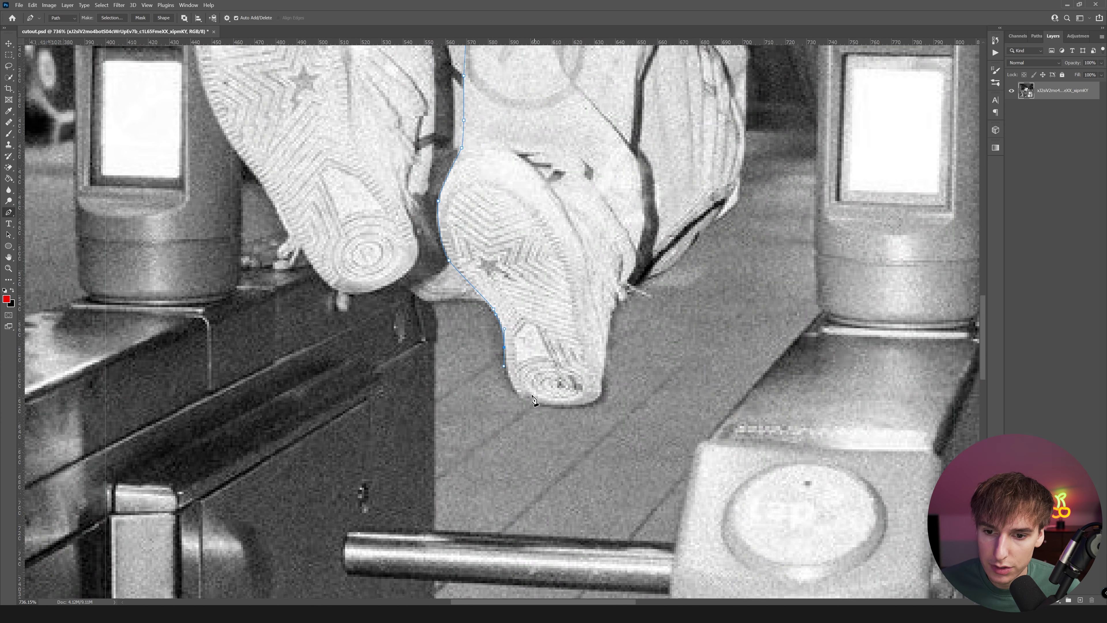
left_click(570, 405)
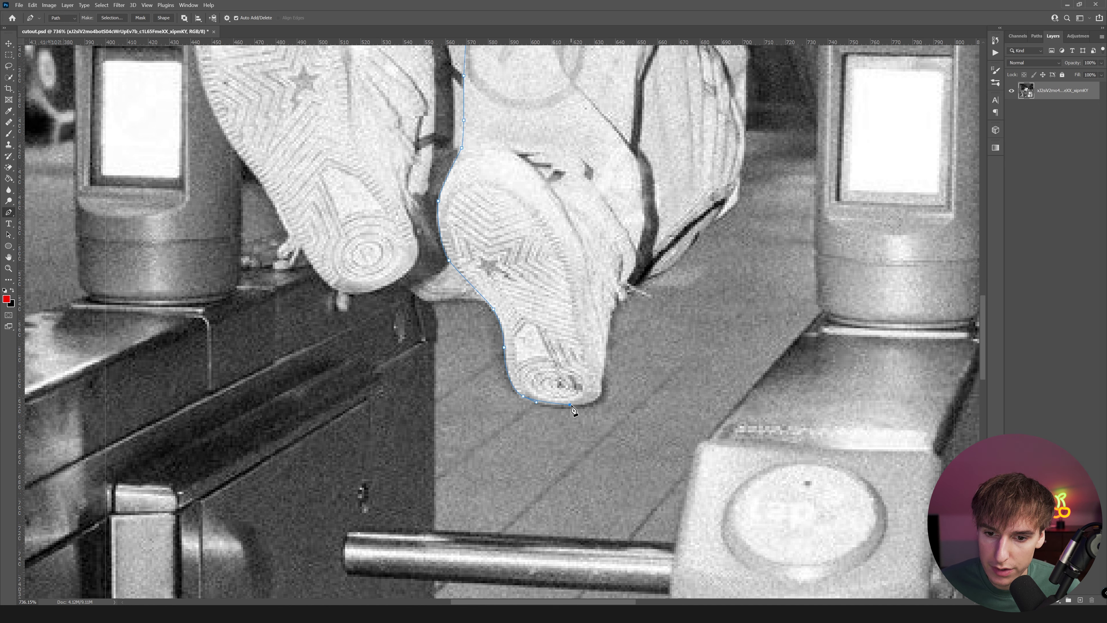
left_click(601, 381)
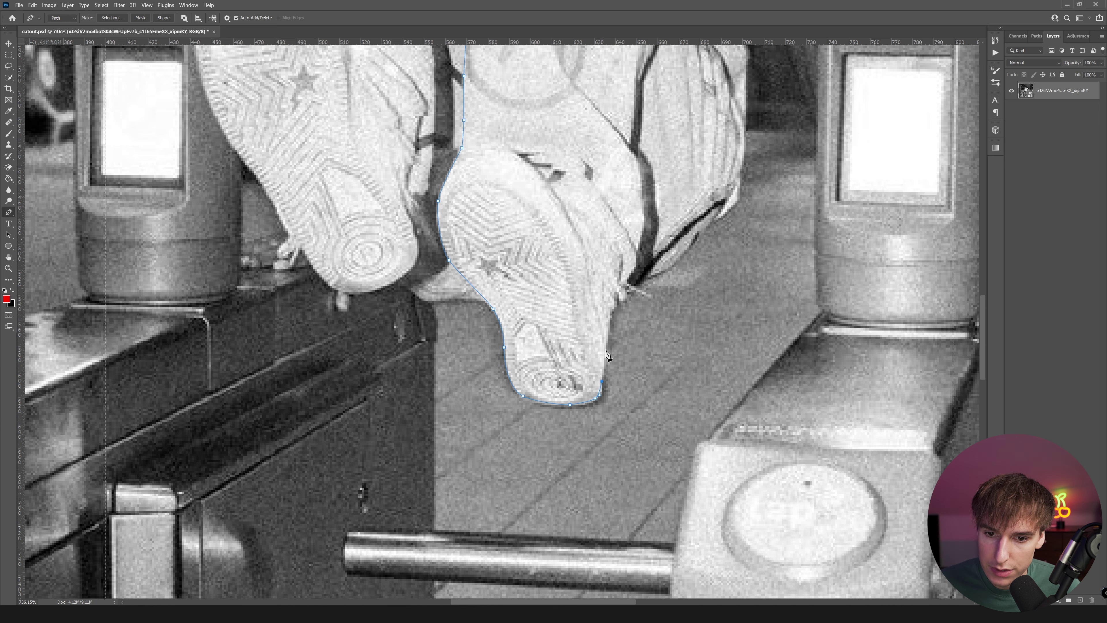
left_click(610, 323)
left_click(625, 288)
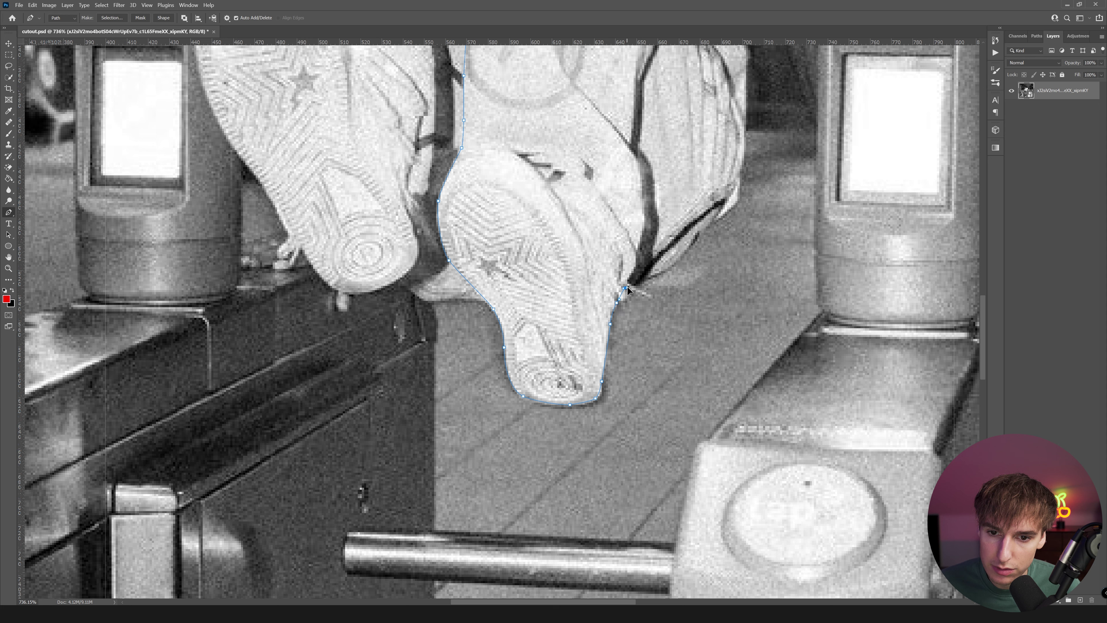
Trace the path from the laces up the dark trouser seam to the bend above the shoe.
left_click(634, 281)
left_click_drag(651, 260, 653, 244)
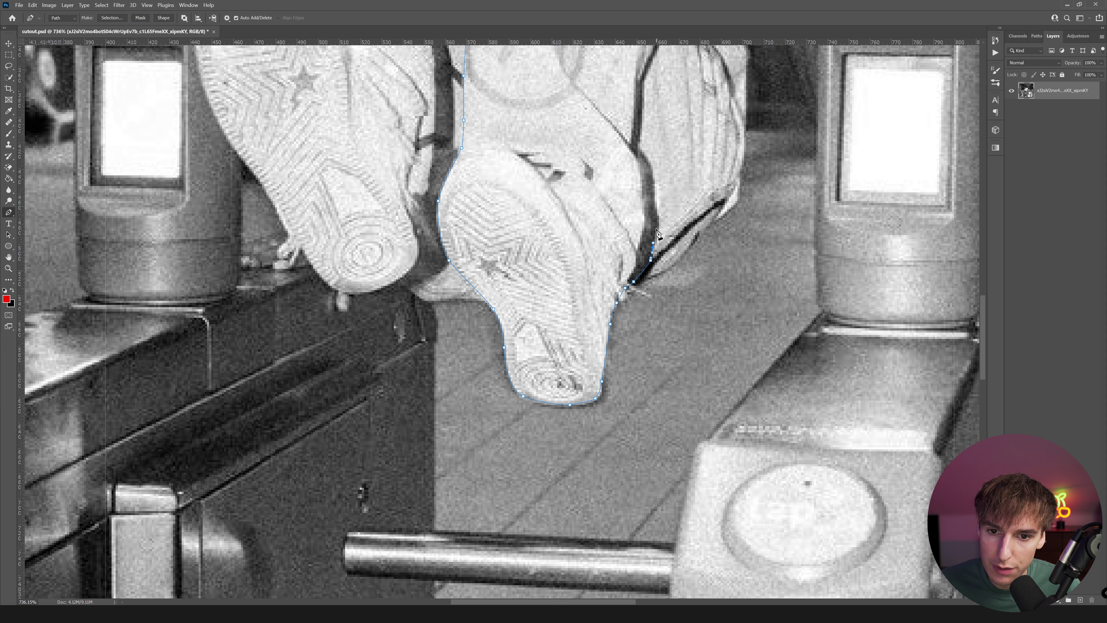
left_click(657, 201)
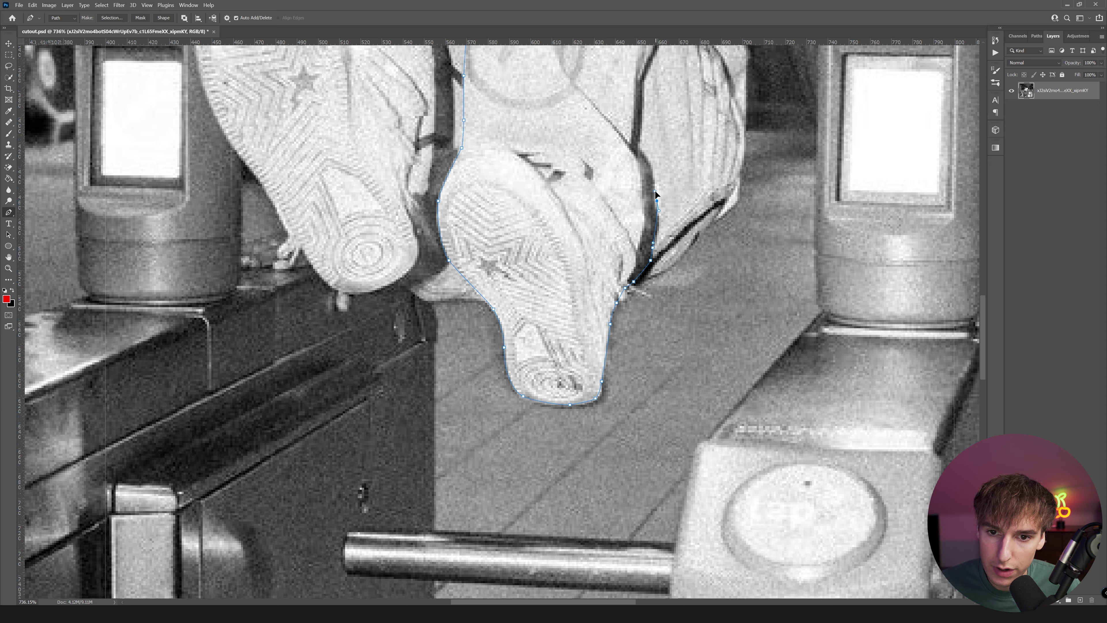
left_click_drag(657, 201, 656, 216)
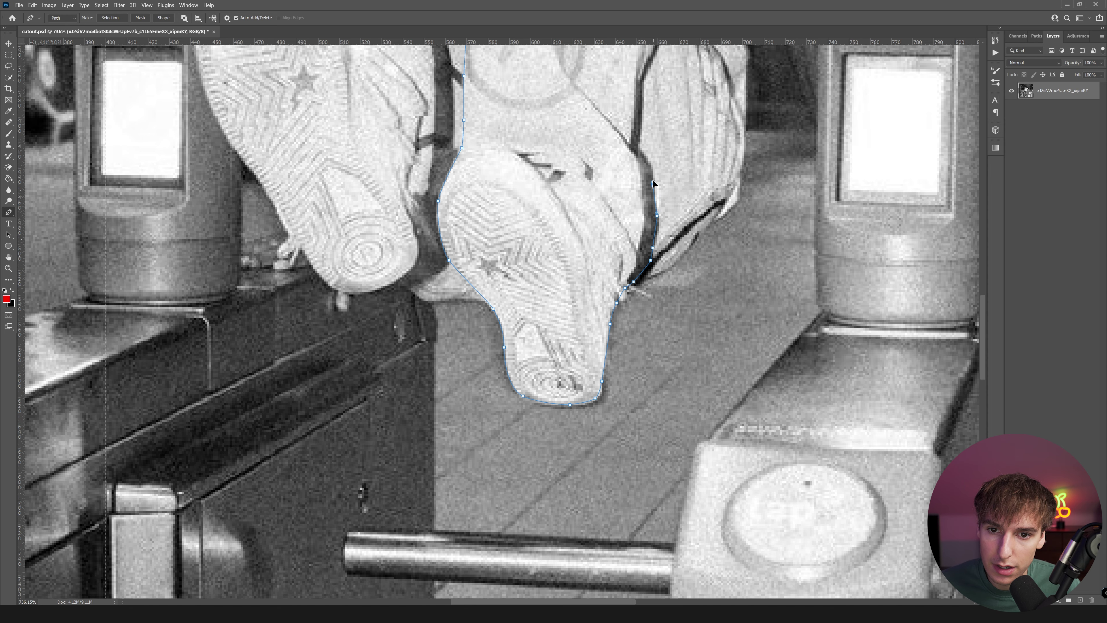
left_click(649, 163)
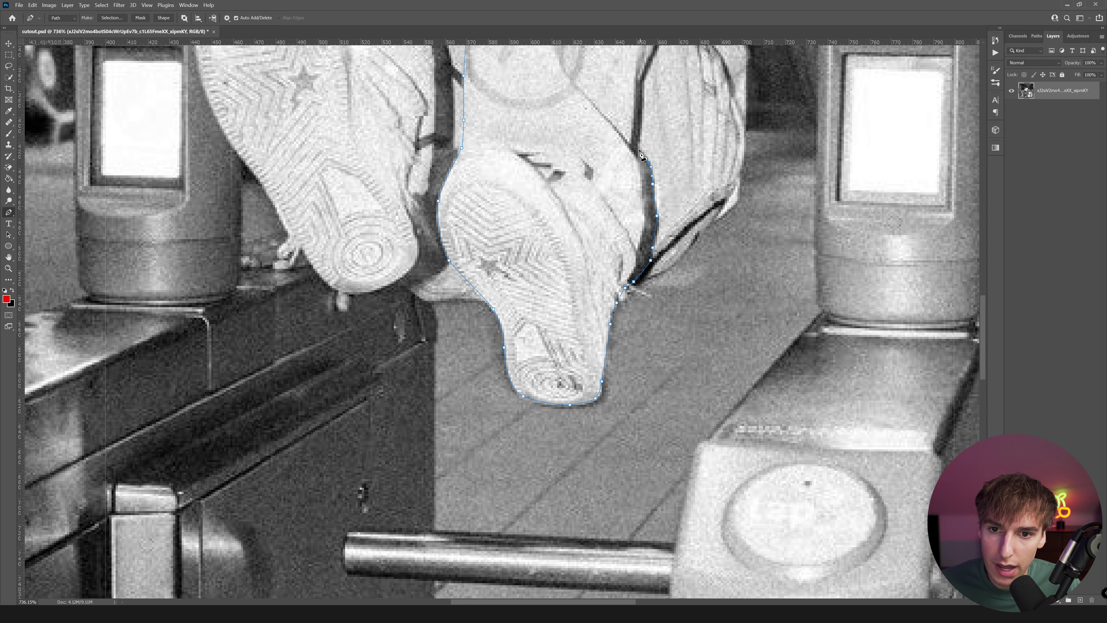
left_click(638, 148)
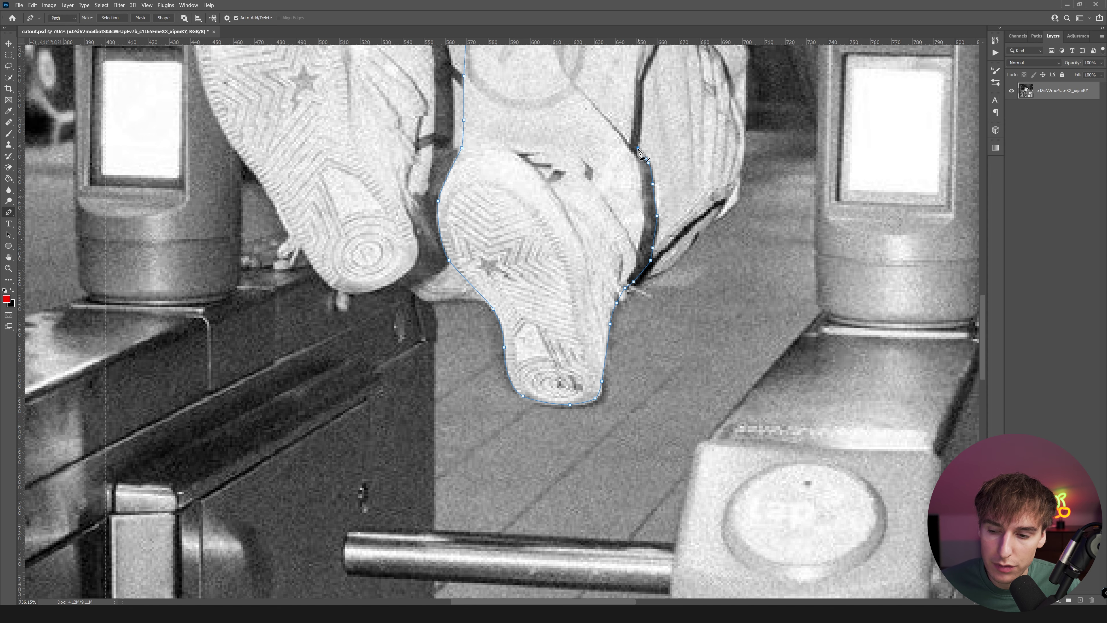
Extend the path up the dark seam along the shin to where it forks below the knee, refining its anchor points.
key("h")
left_click_drag(634, 118, 581, 261)
left_click(581, 243)
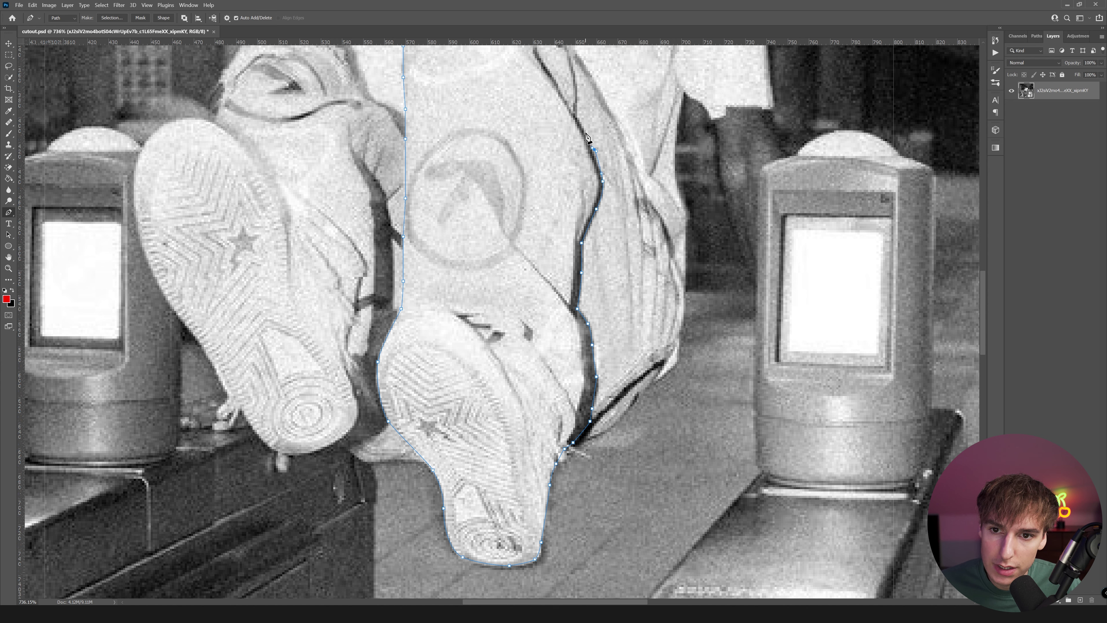
left_click(586, 131)
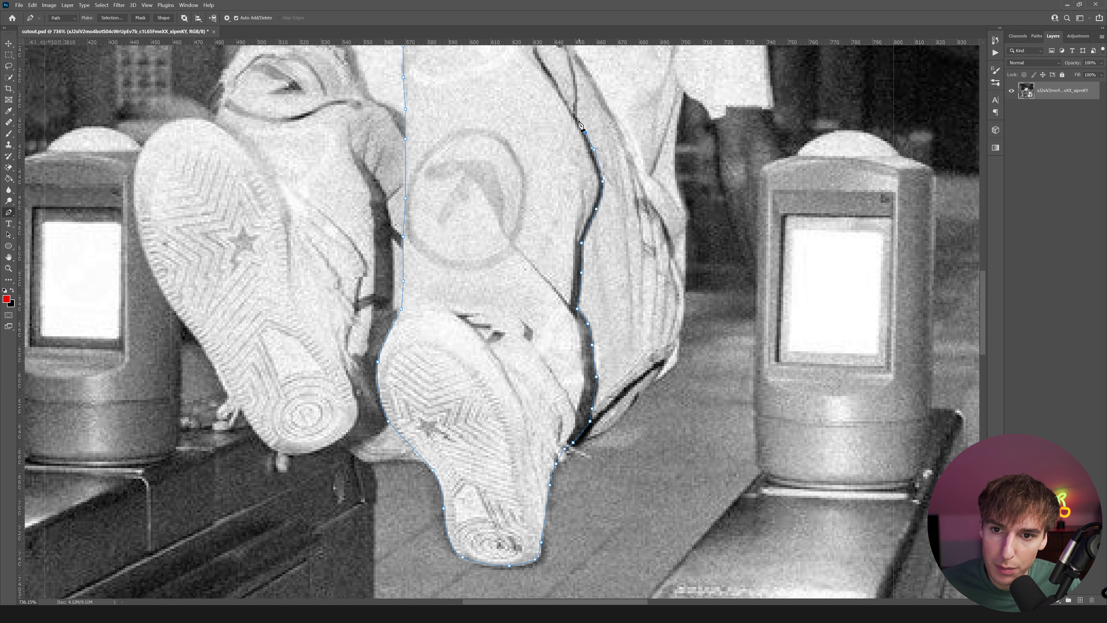
left_click(576, 117)
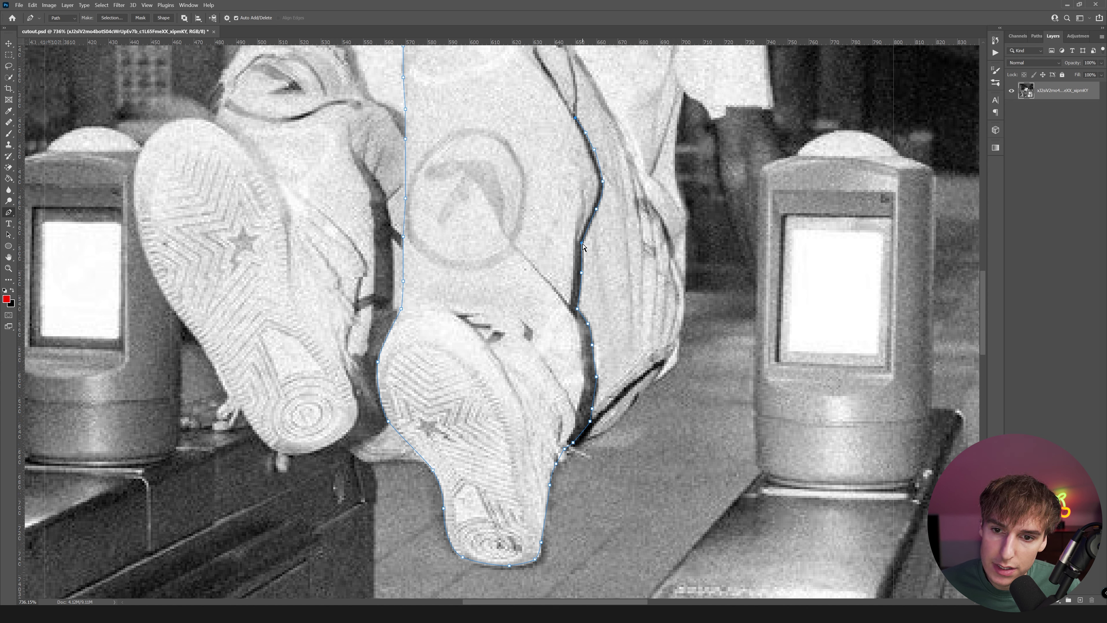
left_click_drag(582, 243, 583, 242)
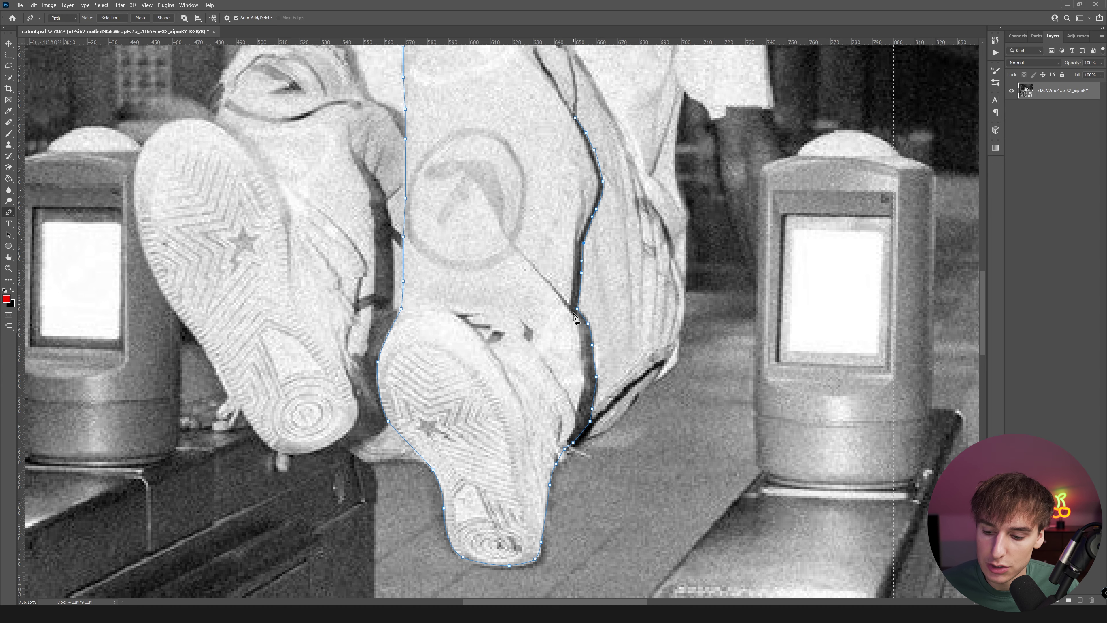
Extend the path from the seam fork up the trouser fold to the outer side of the knee.
key("space")
left_click_drag(548, 154, 534, 458)
scroll(545, 388, "up", 1)
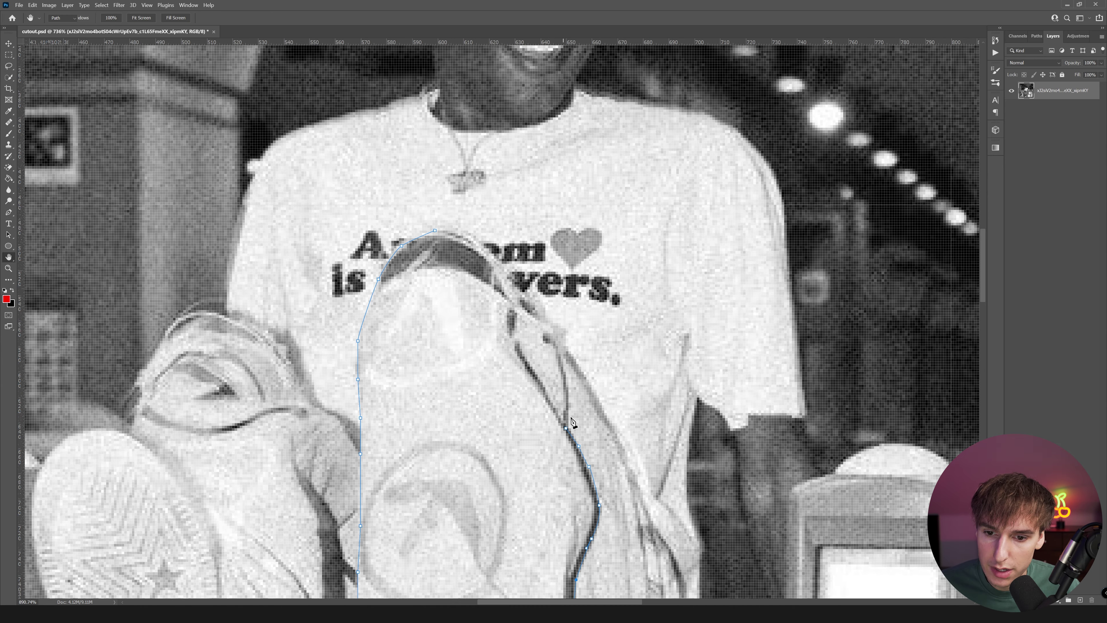
left_click(566, 377)
left_click_drag(563, 361, 562, 349)
left_click(552, 328)
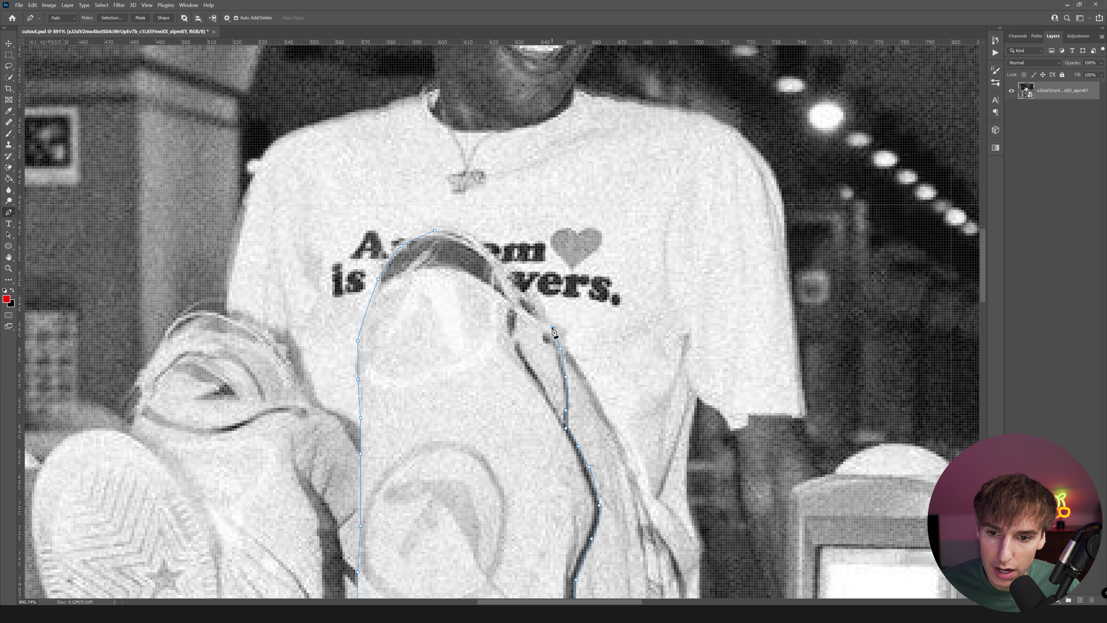
Trace the path over the top of the knee and close it at its starting anchor point.
left_click(515, 284)
left_click(505, 268)
left_click(493, 254)
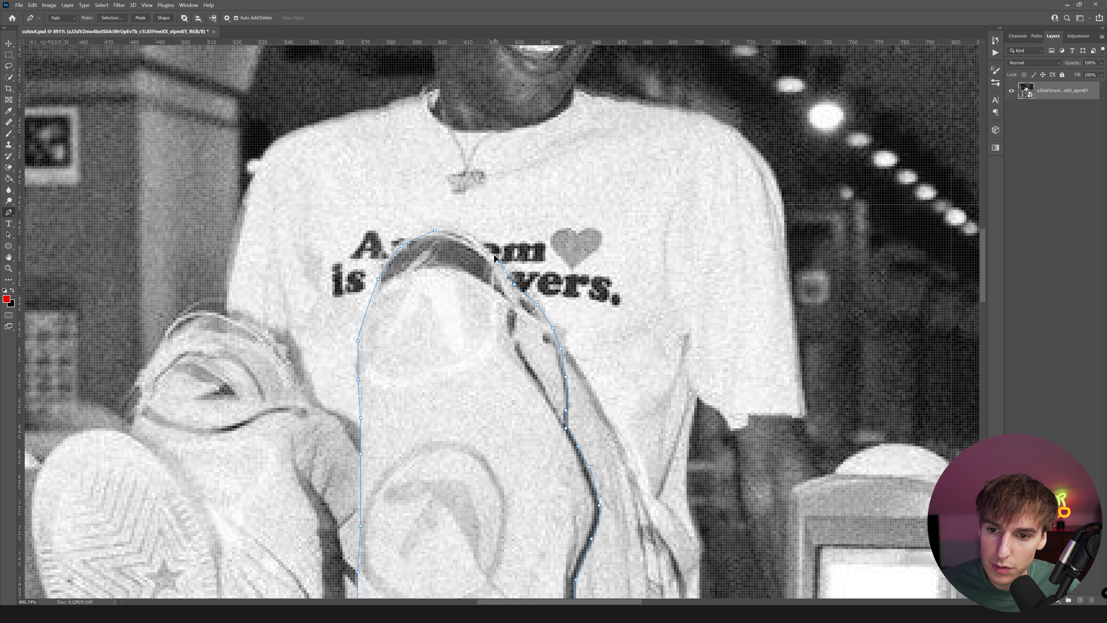
left_click_drag(476, 238, 451, 229)
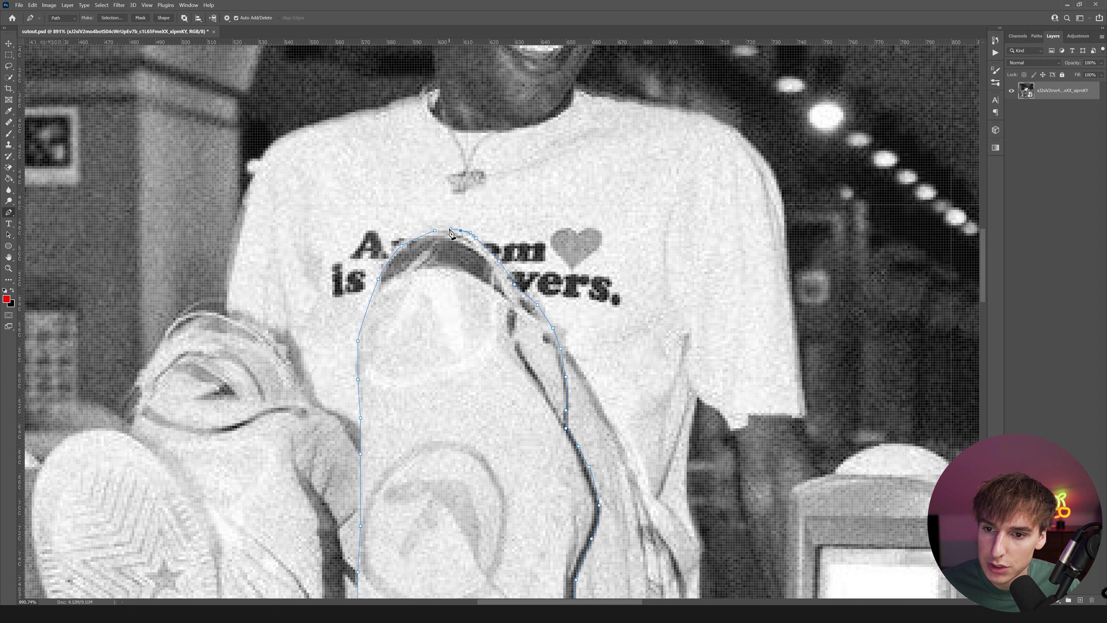
left_click(435, 230)
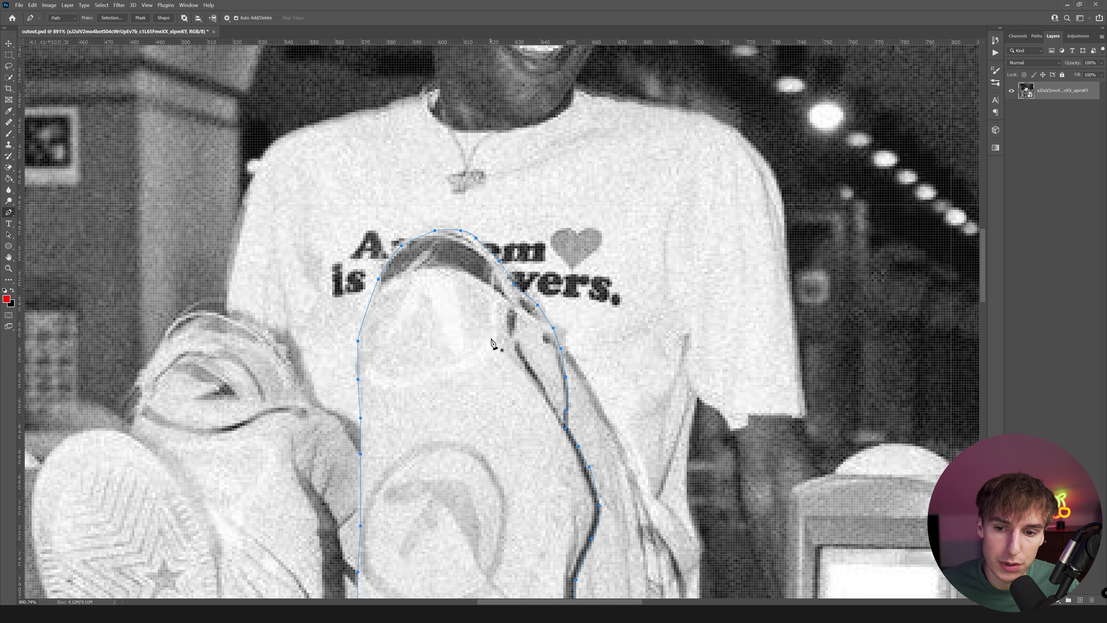
Convert the closed path around the front leg into a new anti-aliased selection.
scroll(484, 397, "down", 8)
left_click_drag(409, 537, 482, 321)
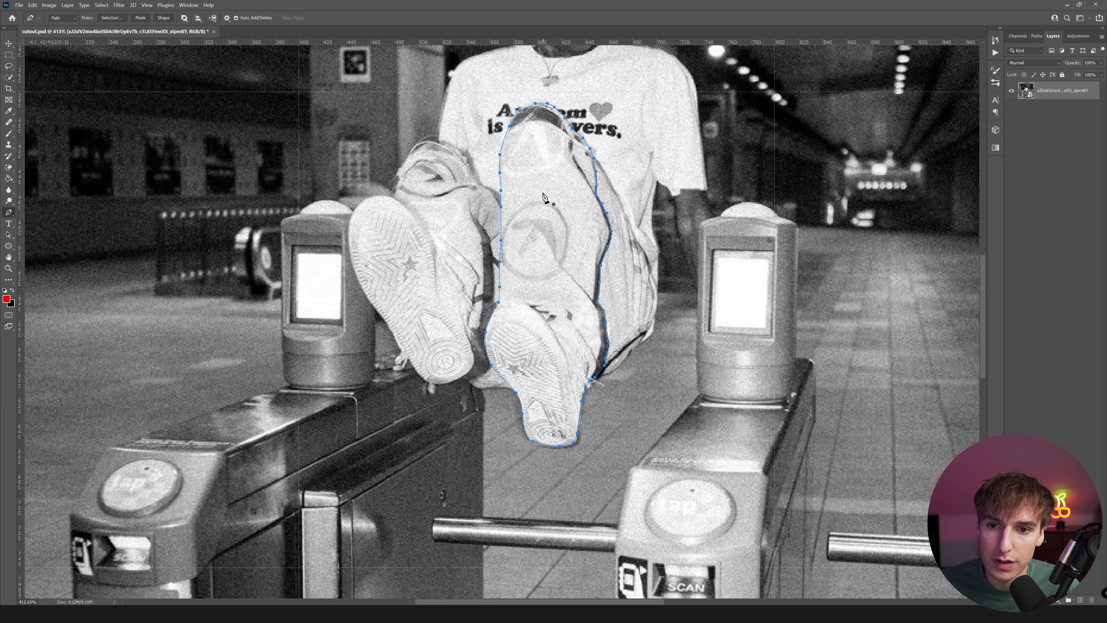
scroll(541, 205, "up", 1)
scroll(542, 209, "up", 1)
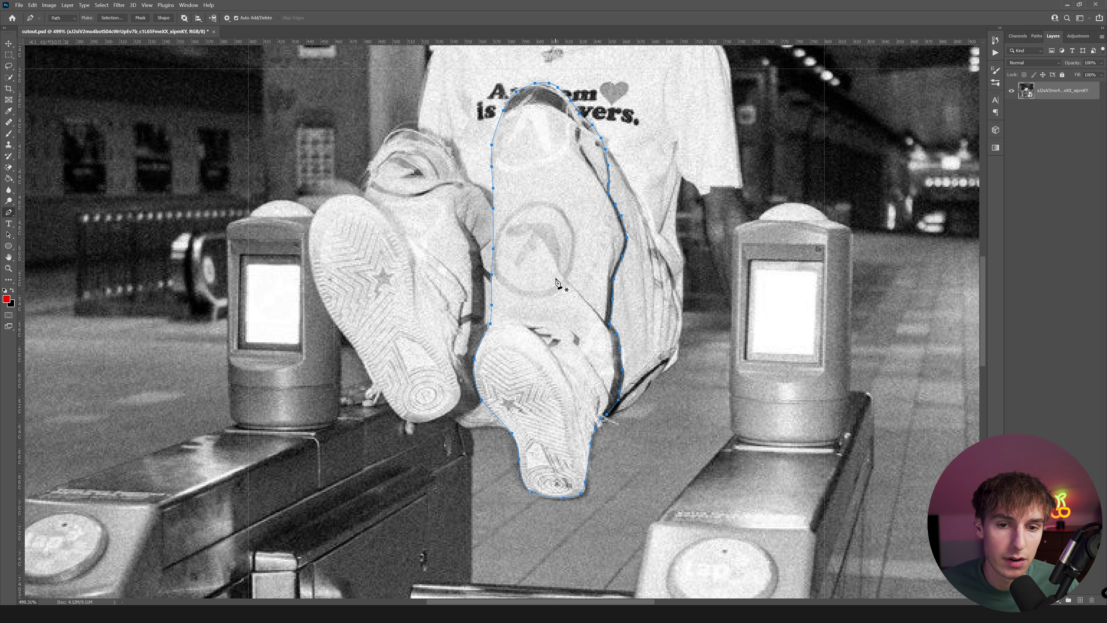
right_click(542, 273)
left_click(564, 307)
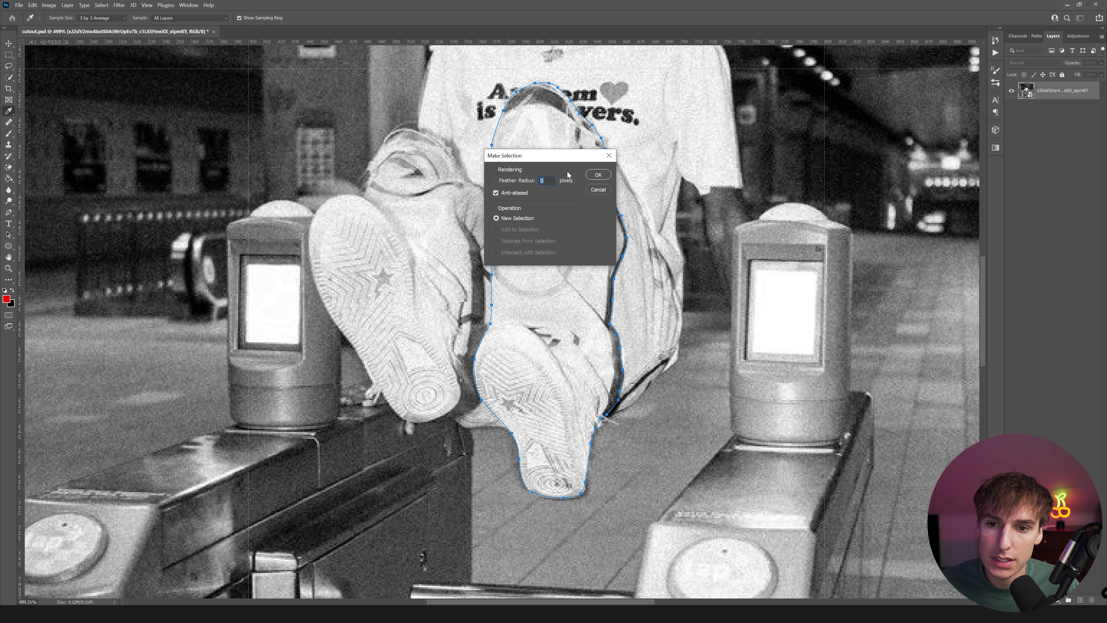
left_click(598, 175)
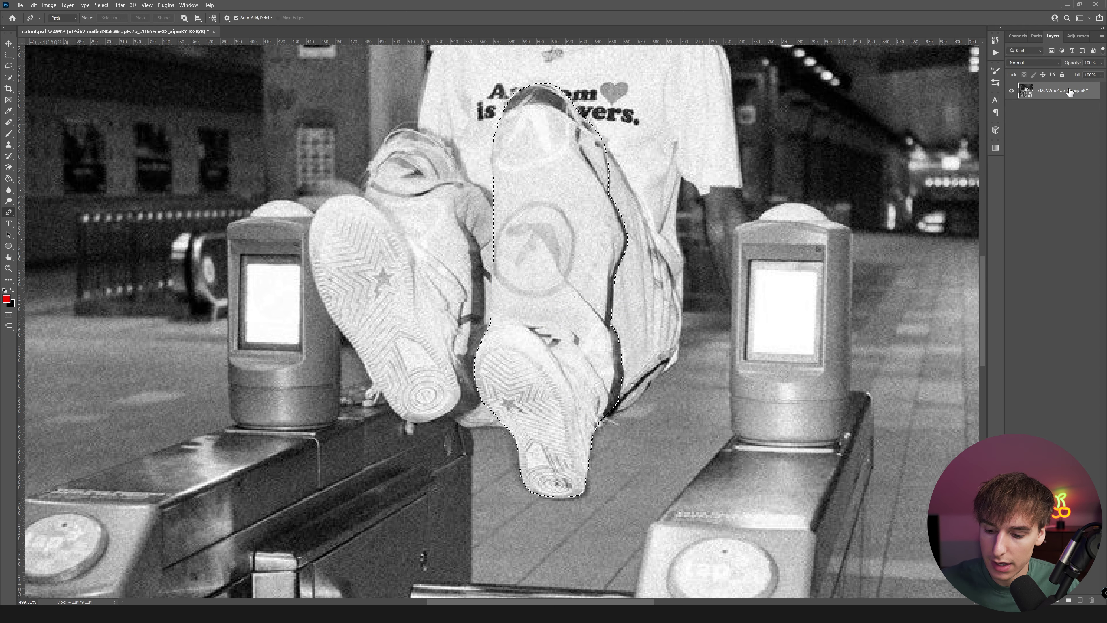
Copy the selected front leg to a new layer and check the cutout with the photo layer temporarily hidden.
key("ctrl+j")
left_click(1012, 109)
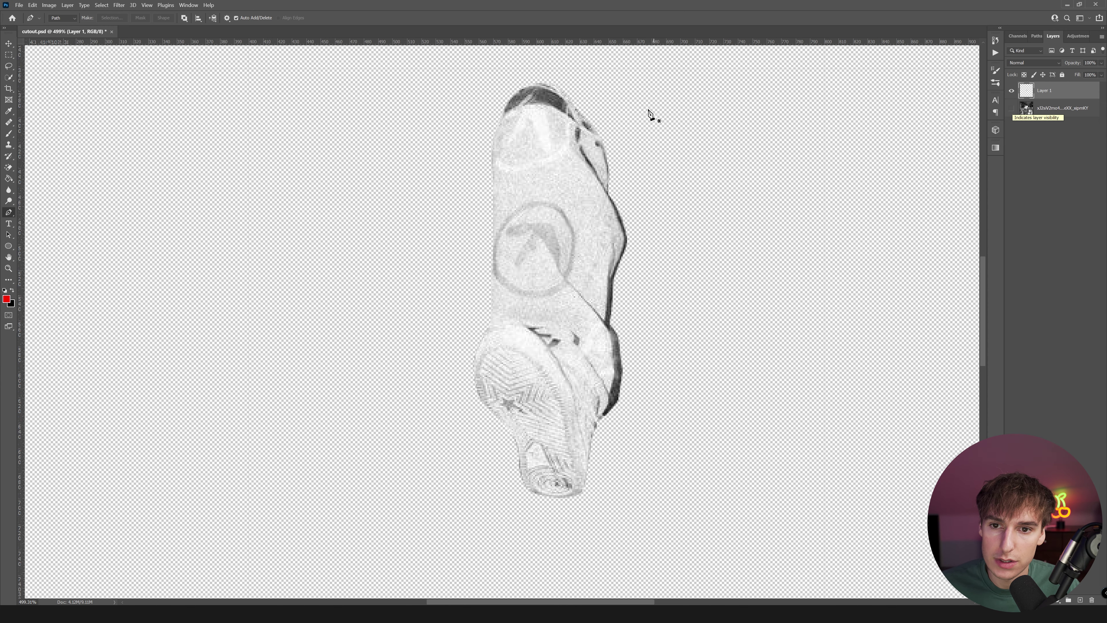
left_click(1012, 110)
Try moving and slightly rotating the front leg's cutout over the photo, and cancel the transformation.
key("v")
mouse_move(537, 232)
left_mouse_down()
mouse_move(615, 233)
mouse_move(533, 226)
mouse_move(556, 228)
left_mouse_up()
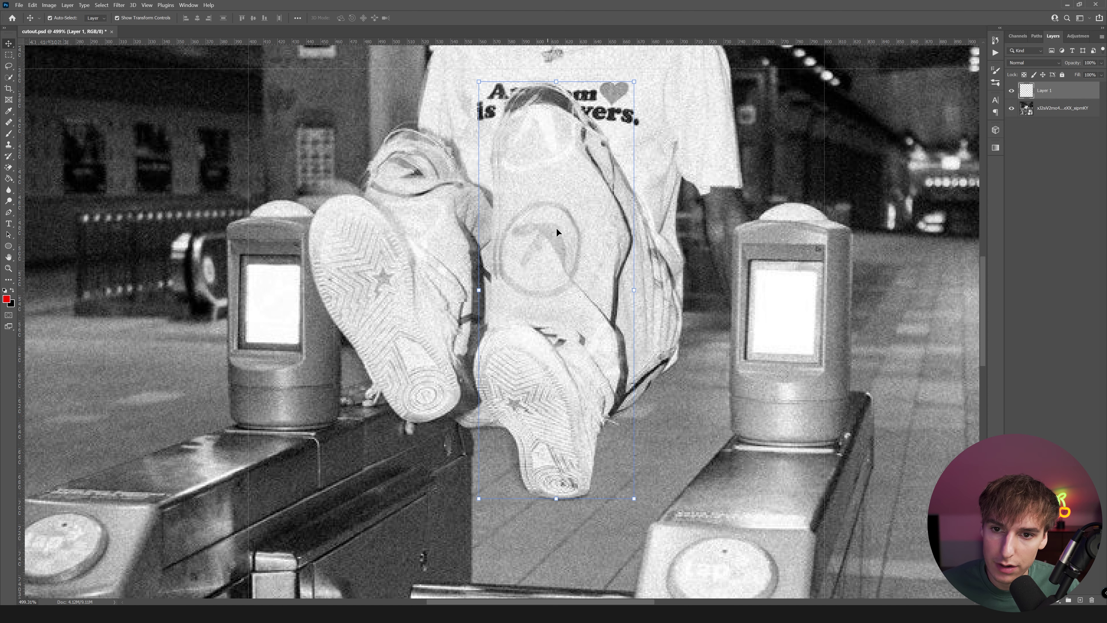
left_click_drag(643, 281, 636, 297)
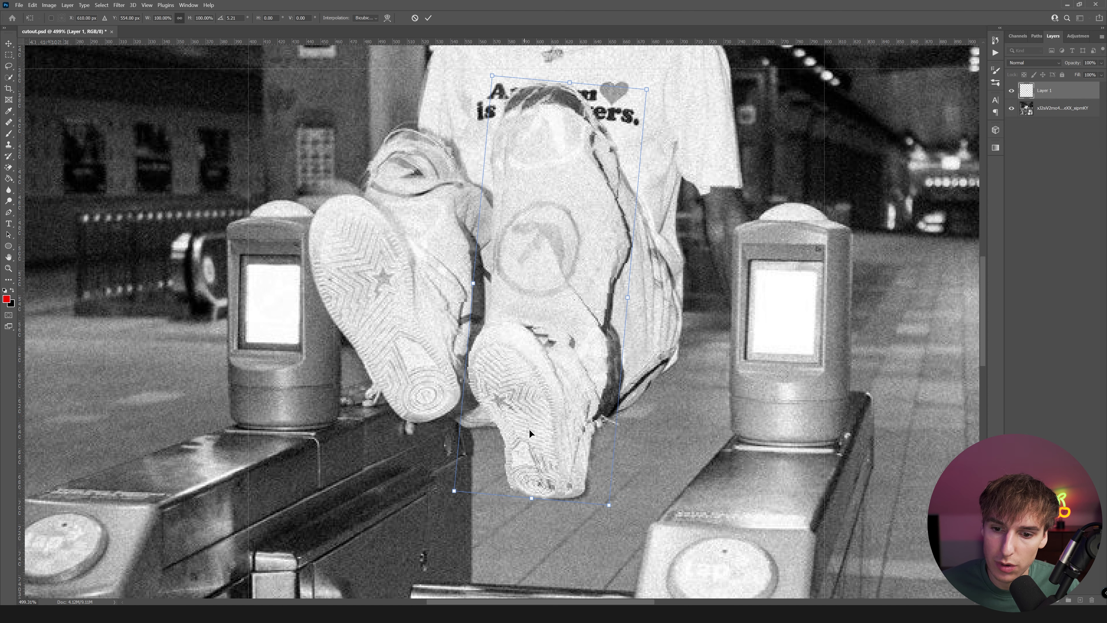
key("Escape")
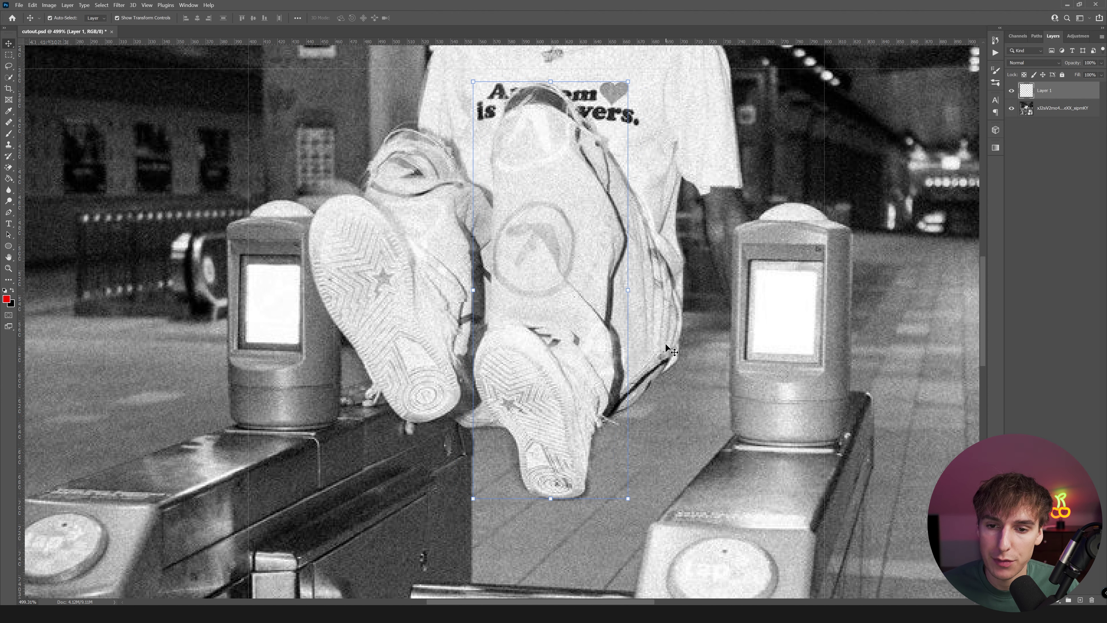
Make the photo layer active and switch to the Pen tool for outlining the other leg and shoe.
left_click(665, 343)
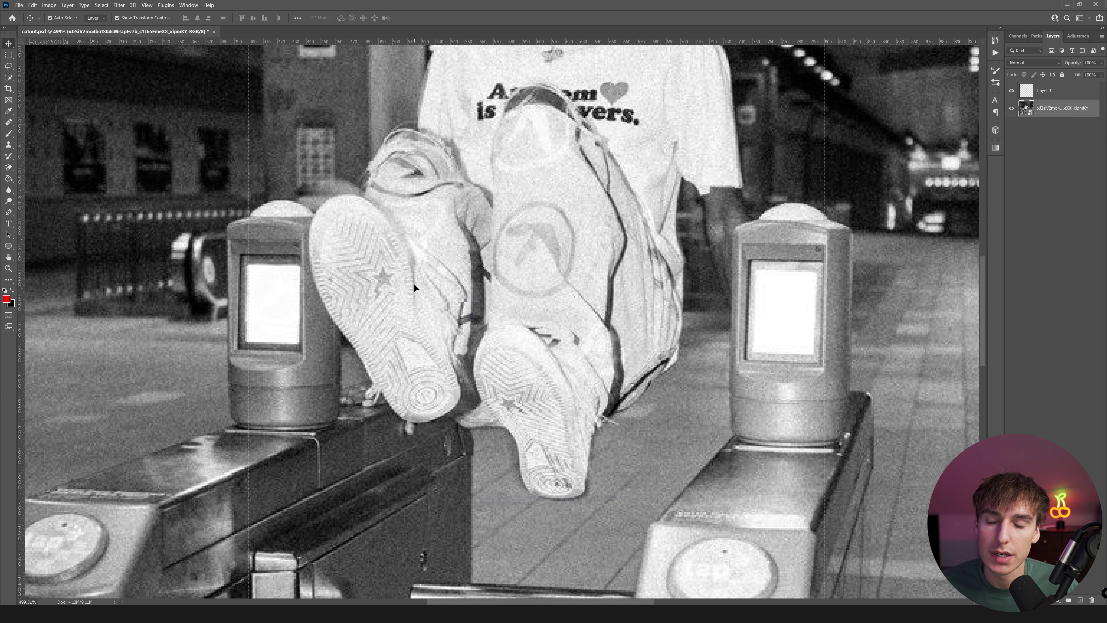
left_click(8, 213)
scroll(335, 124, "up", 2)
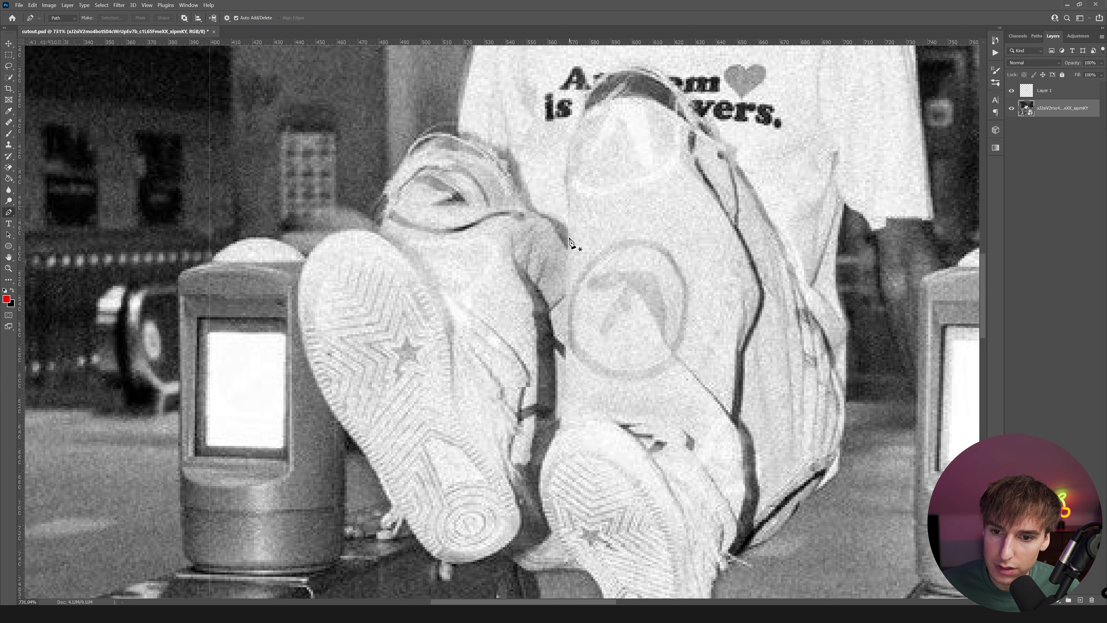
scroll(569, 238, "down", 5)
Try cutting the second leg out to its own layer from a path selection, and undo the cutout.
right_click(524, 270)
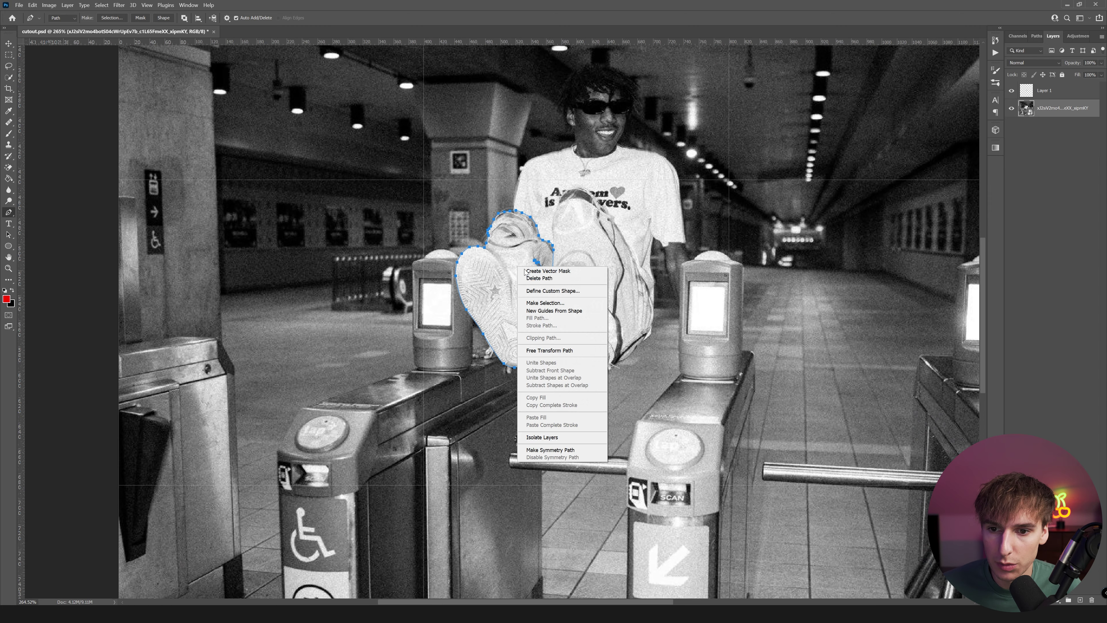
left_click(545, 303)
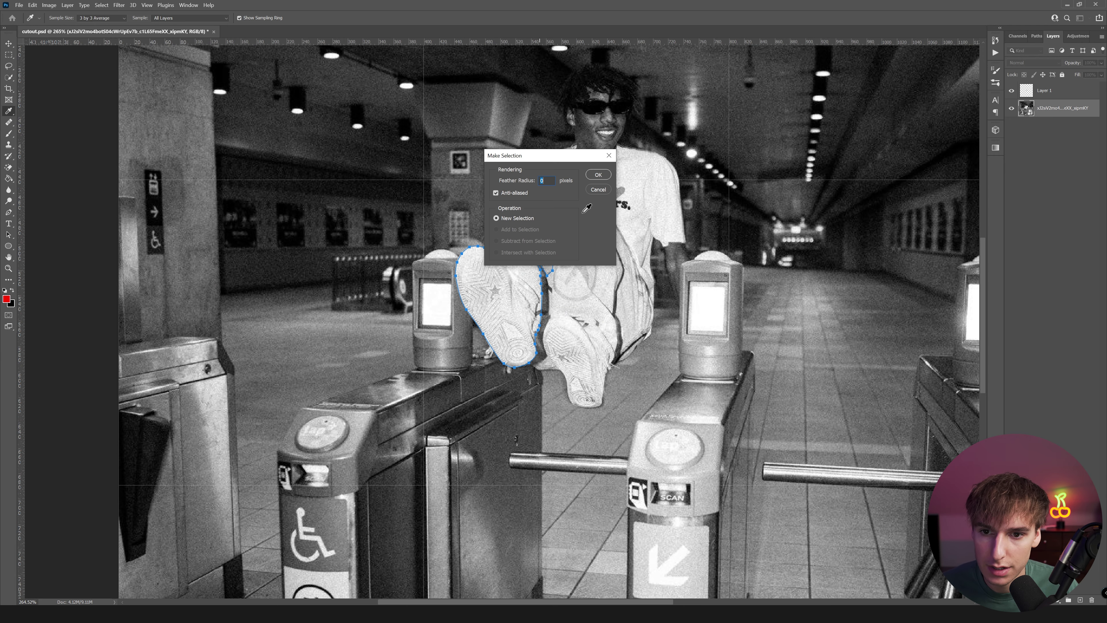
left_click(599, 175)
key("ctrl+j")
left_click(1012, 126)
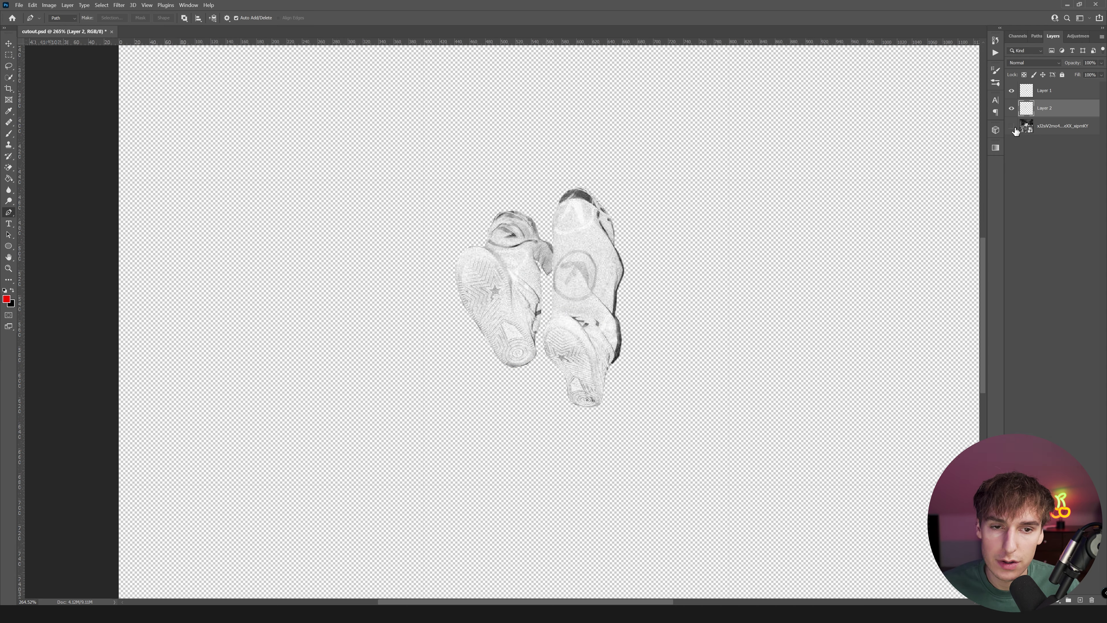
scroll(645, 275, "down", 1)
scroll(597, 286, "up", 3)
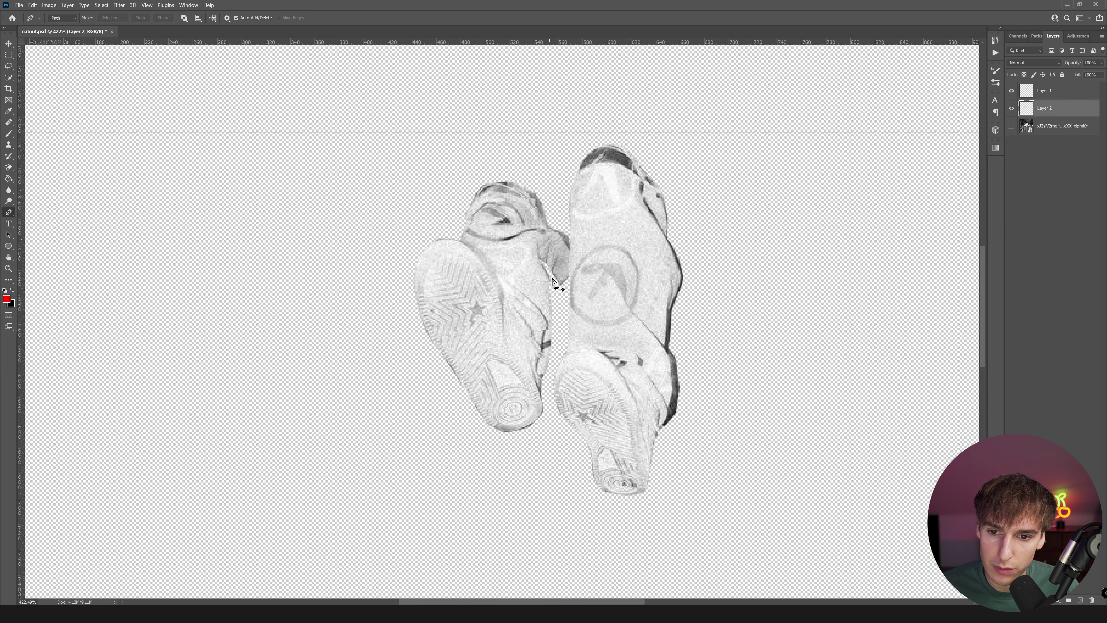
key("ctrl+z")
key("ctrl+z")
key("ctrl+z")
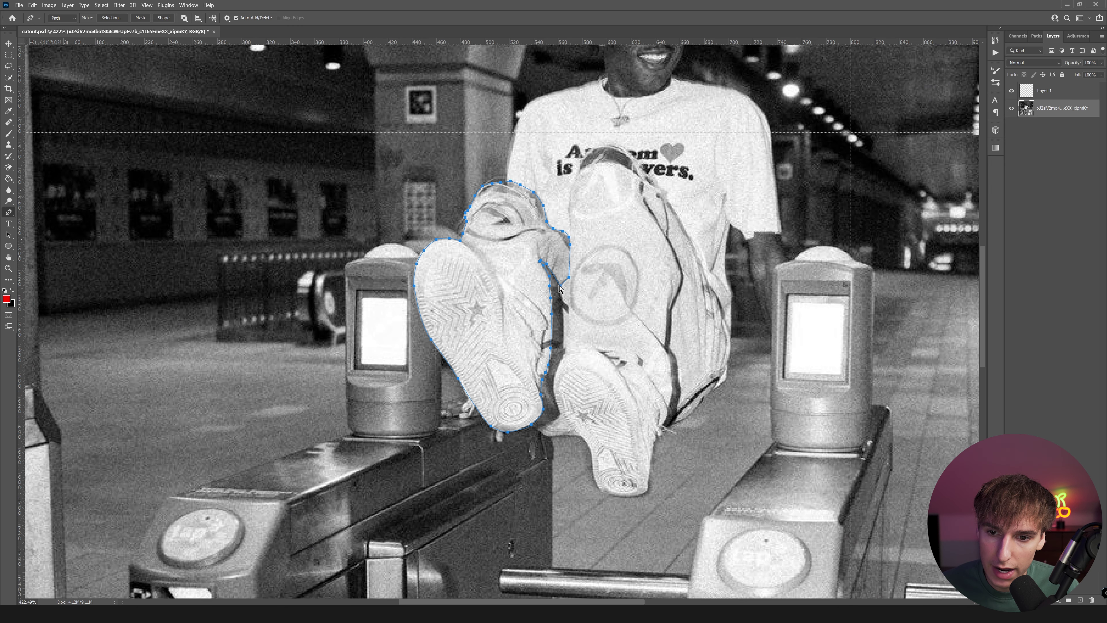
Undo the second leg path's last anchors and retrace its trouser edge up along the side of the front leg.
left_click(559, 286, "ctrl")
key("ctrl+z")
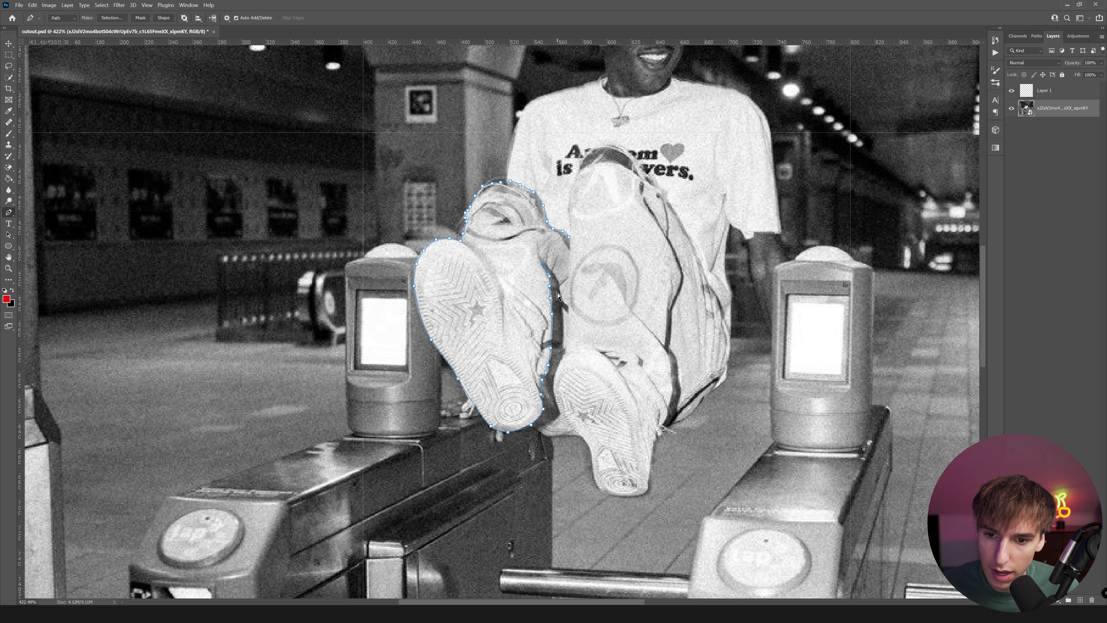
scroll(558, 296, "up", 3)
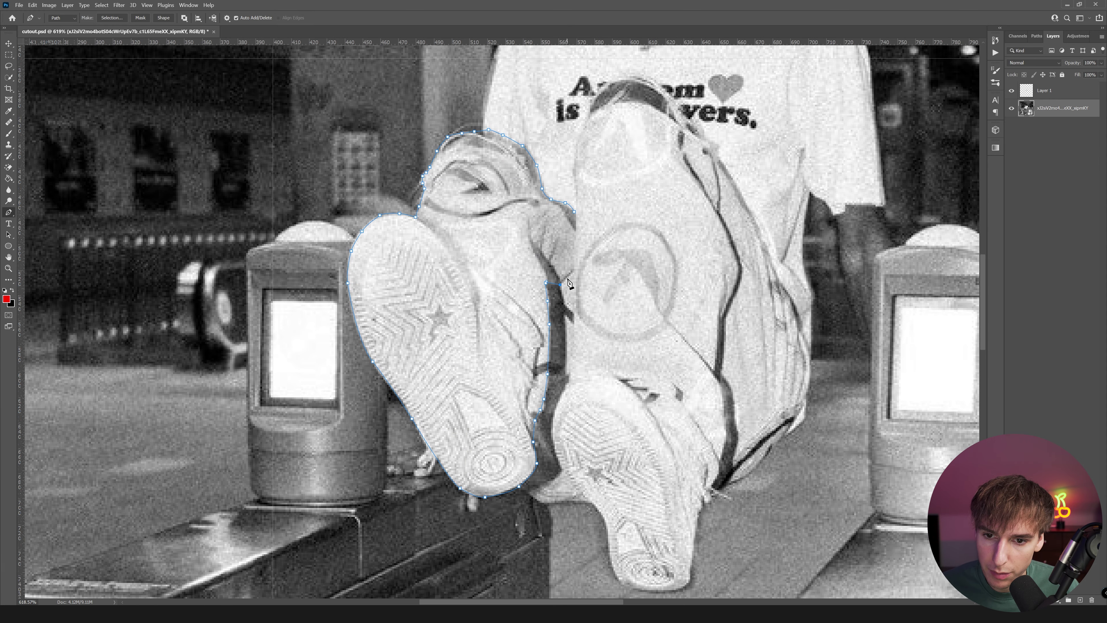
left_click_drag(559, 285, 574, 270)
left_click(574, 211)
Convert the second leg's path into a new anti-aliased selection and copy that leg to a new layer.
left_click(112, 18)
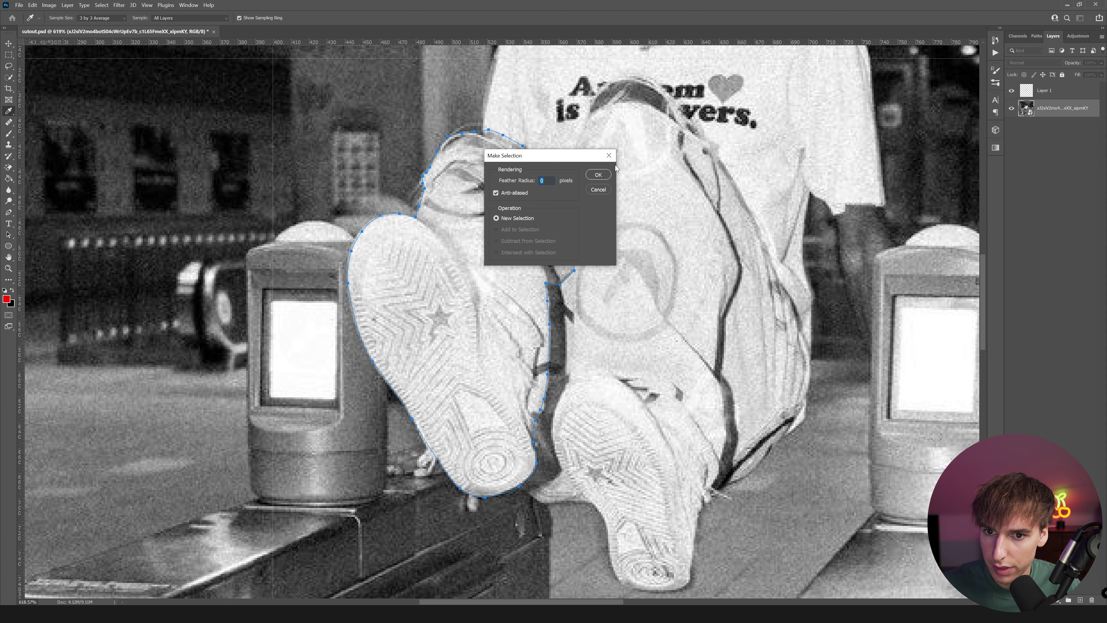
left_click(597, 176)
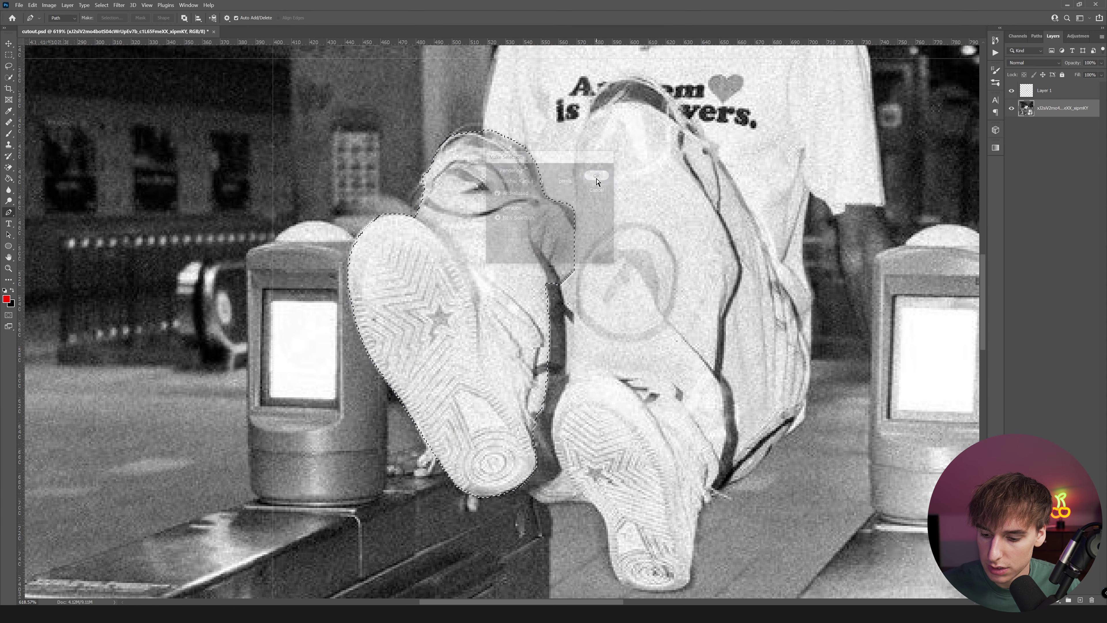
key("ctrl+j")
Inspect both leg cutouts against transparency with the photo layer hidden, and show the photo again.
left_click(1012, 126)
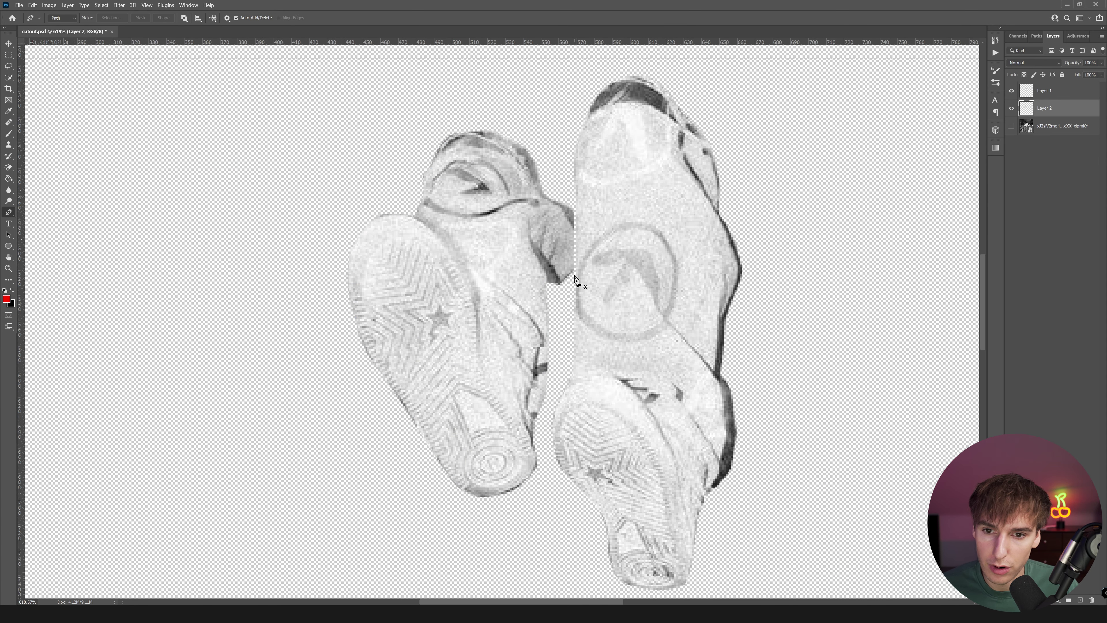
scroll(583, 303, "down", 3)
scroll(583, 303, "down", 3)
scroll(583, 303, "up", 2)
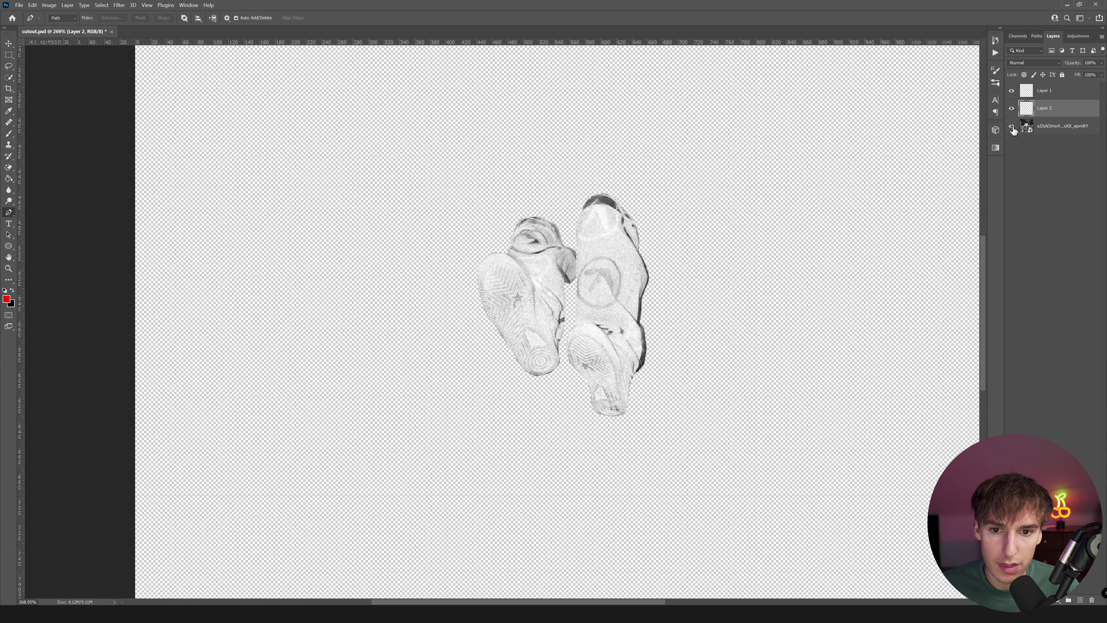
left_click(1012, 126)
scroll(949, 138, "down", 5)
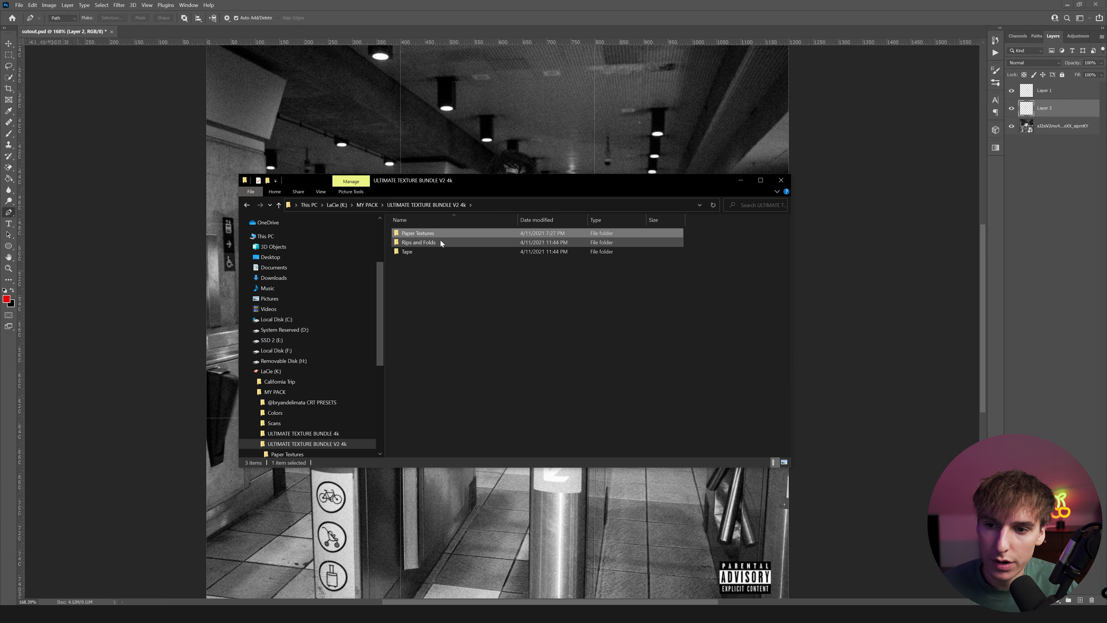
Place texture 24 from the Paper Textures folder into the document, covering the whole canvas.
mouse_move(440, 240)
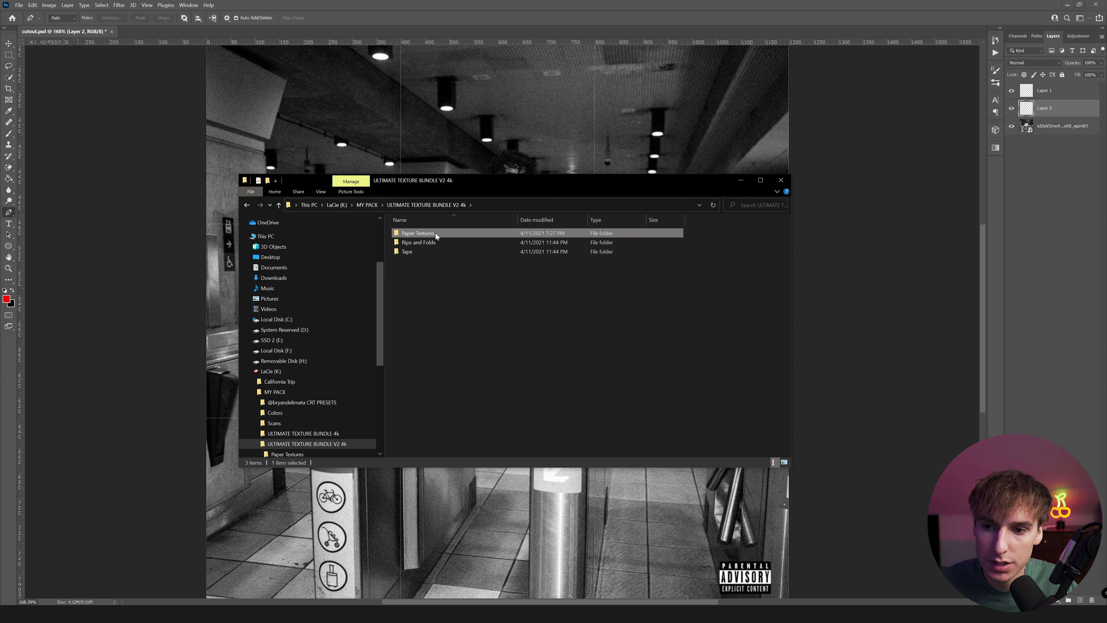
double_click(435, 233)
left_click_drag(764, 344, 283, 139)
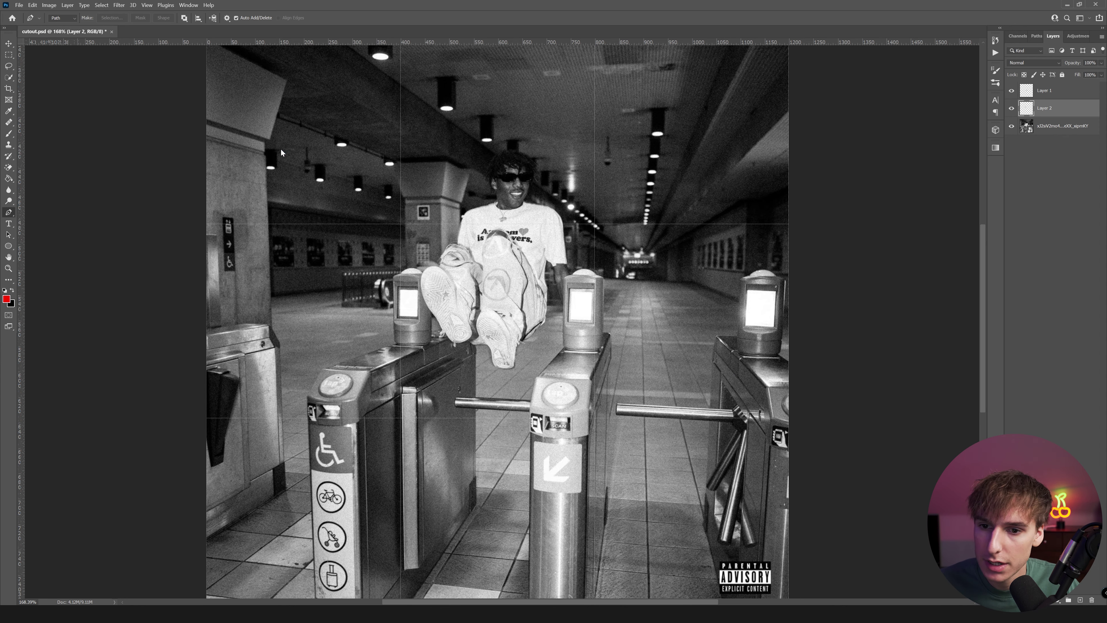
left_click_drag(658, 322, 824, 317)
left_click_drag(737, 322, 701, 324)
key("Return")
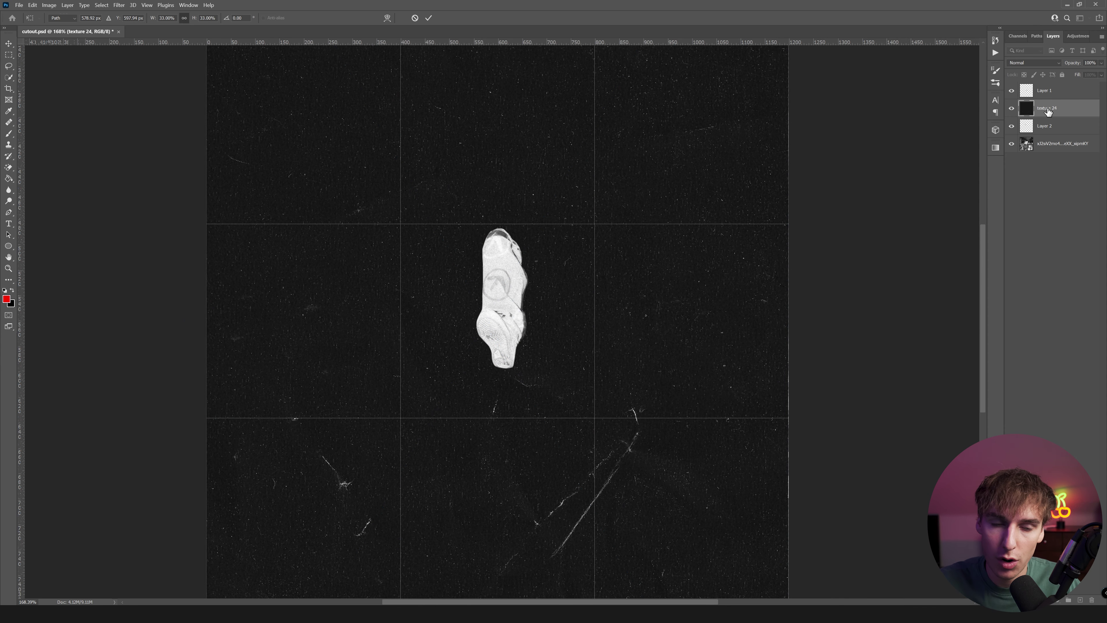
Move the texture 24 layer above both leg layers and set its blend mode to Screen.
left_click_drag(1046, 109, 1040, 97)
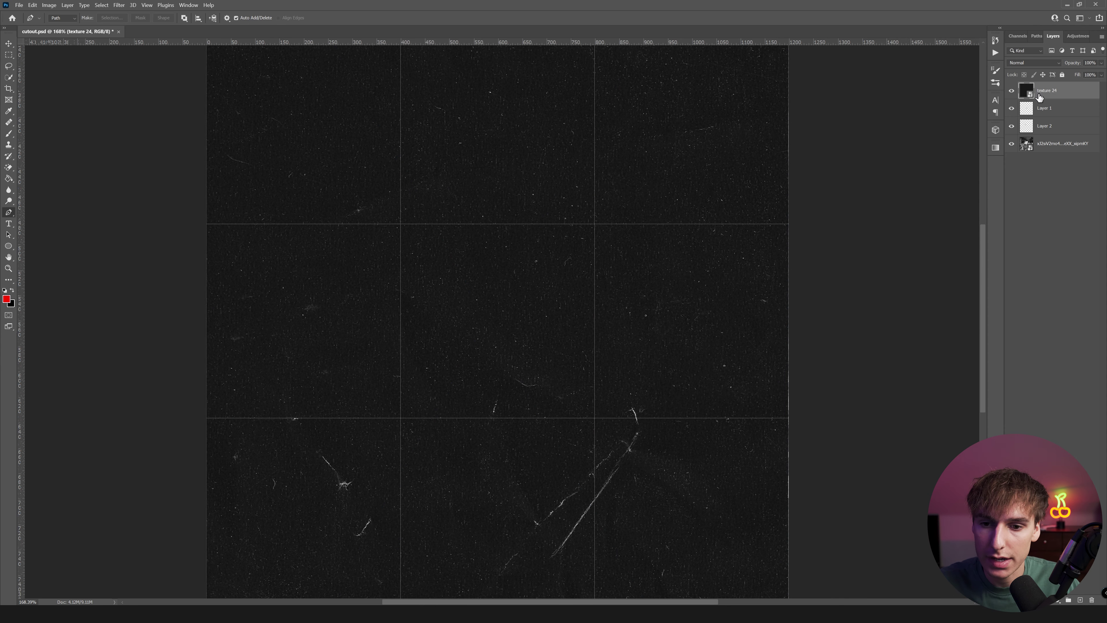
left_click(1042, 63)
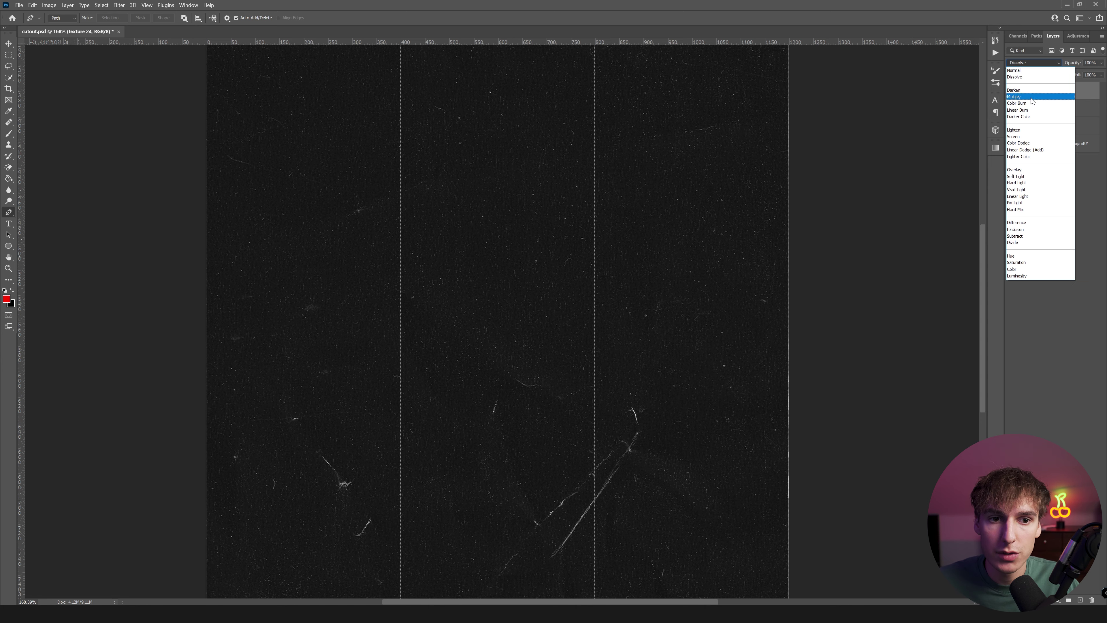
left_click(1023, 135)
left_click(868, 226)
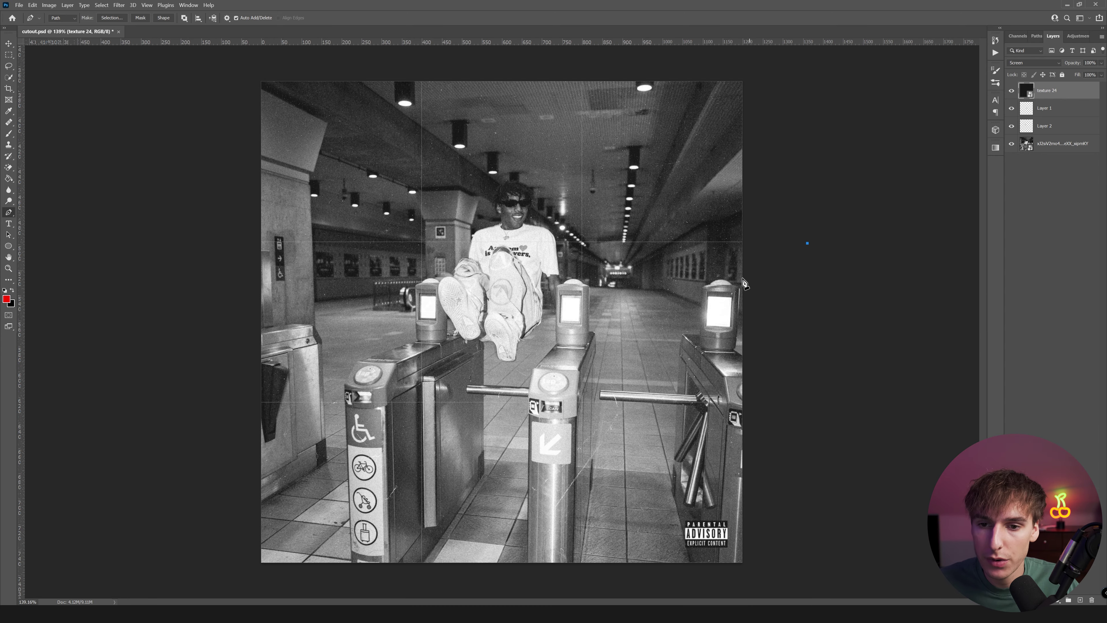
Compare the cover with and without the texture 24 layer by toggling its visibility.
scroll(477, 250, "down", 1)
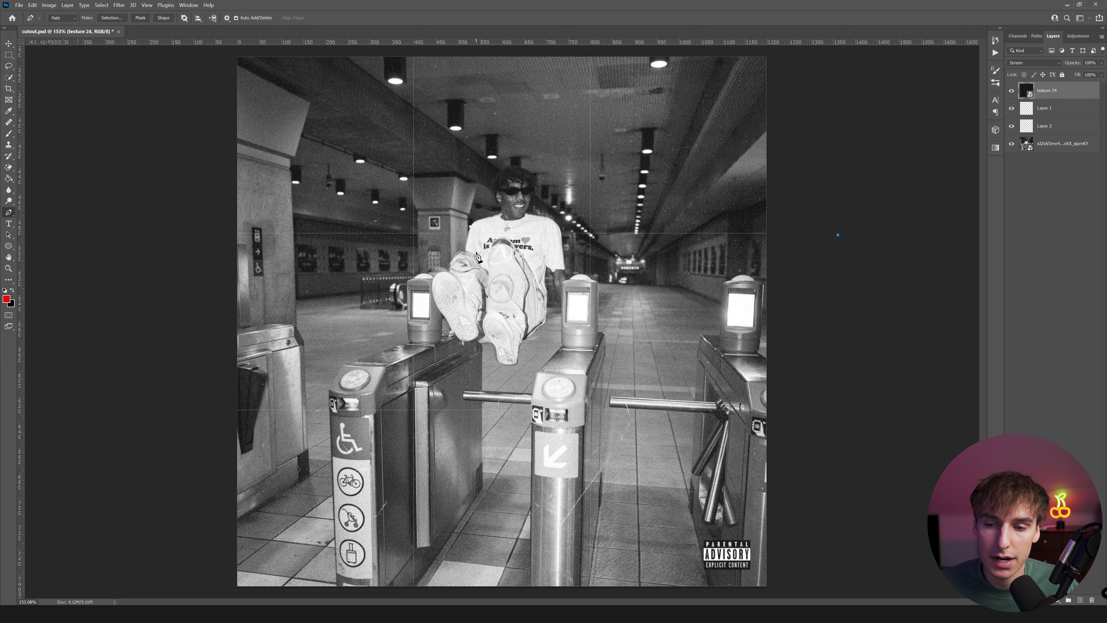
scroll(476, 262, "up", 1)
scroll(477, 267, "up", 1)
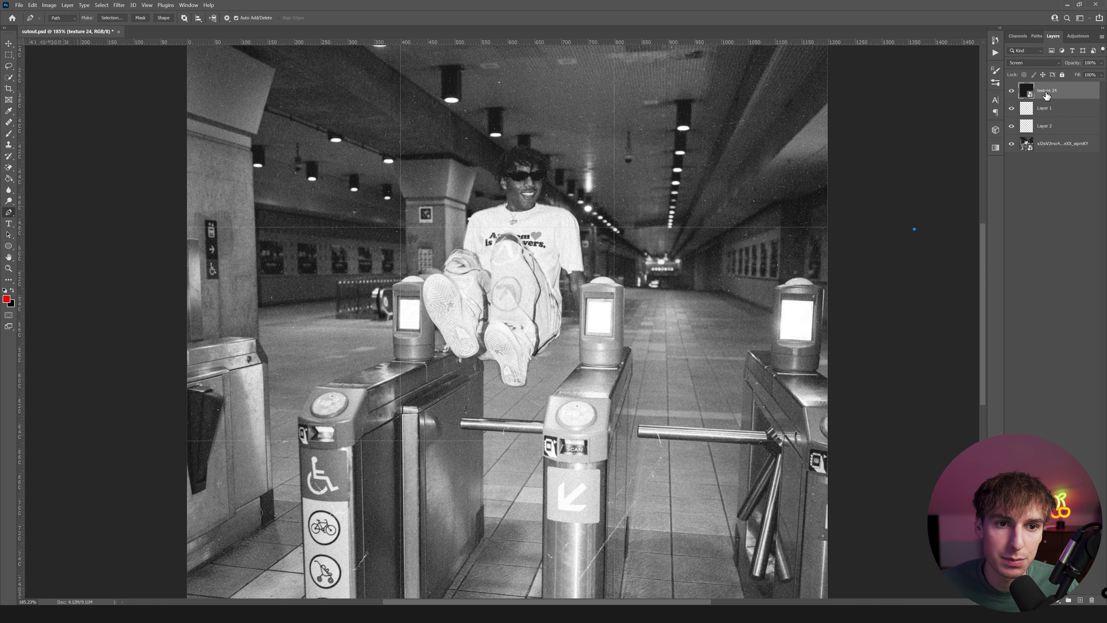
scroll(621, 215, "down", 3)
left_click(1012, 90)
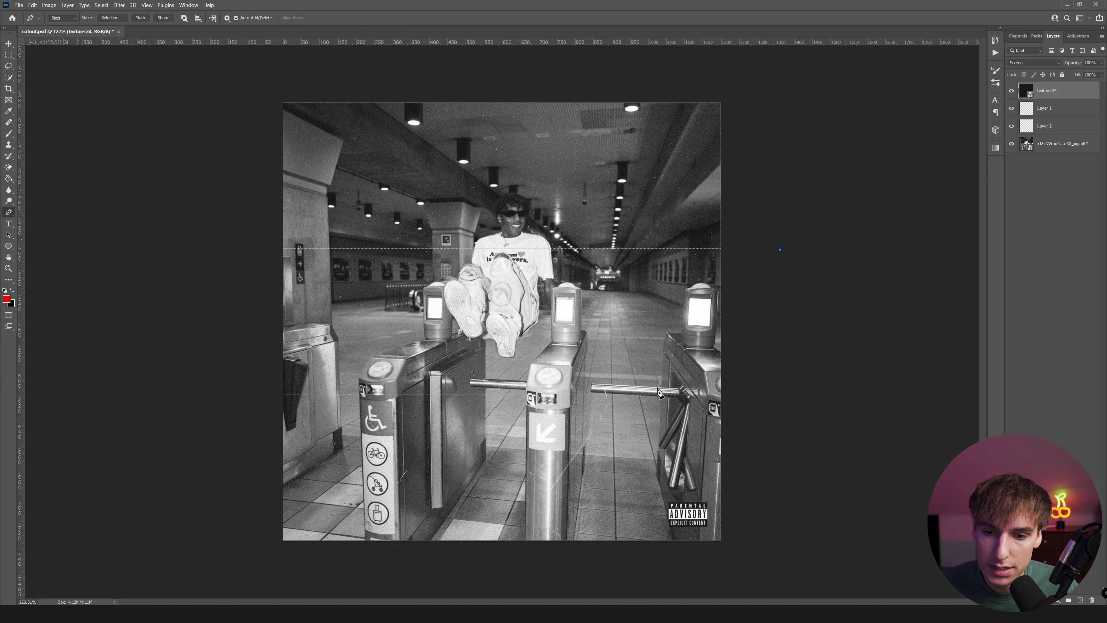
left_click(1012, 90)
left_click(1012, 90)
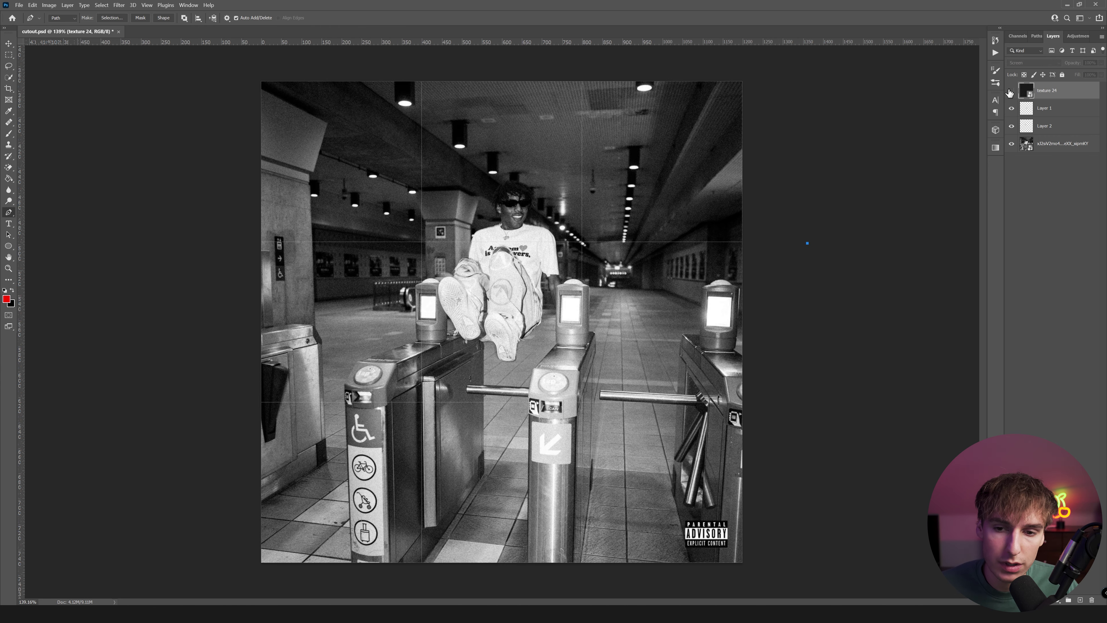
left_click(1011, 90)
left_click(1012, 91)
left_click(1011, 91)
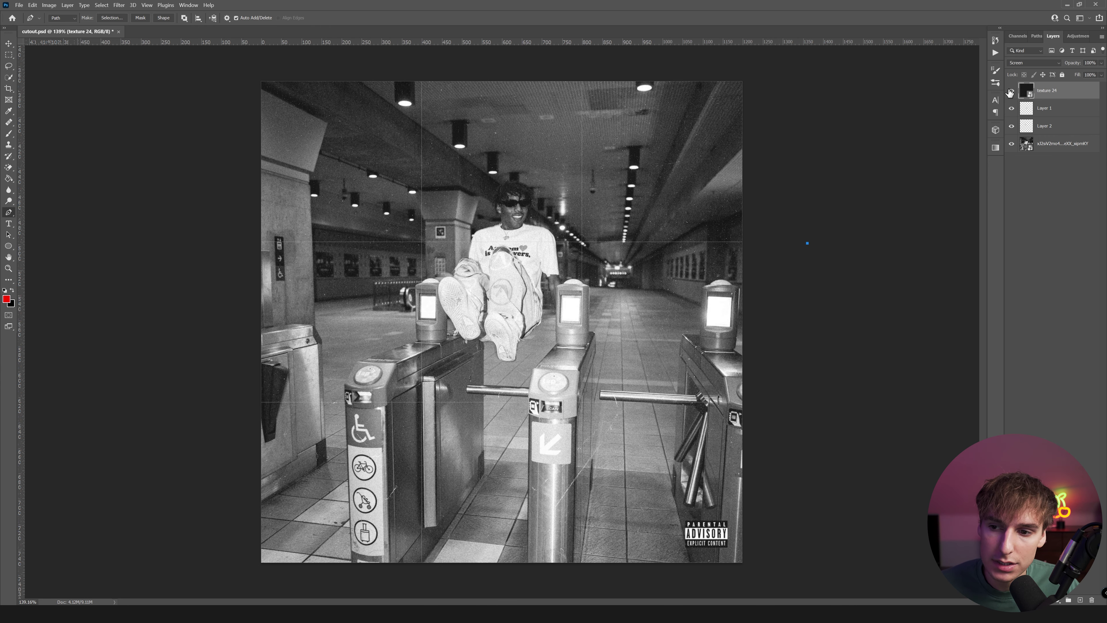
scroll(584, 445, "up", 3)
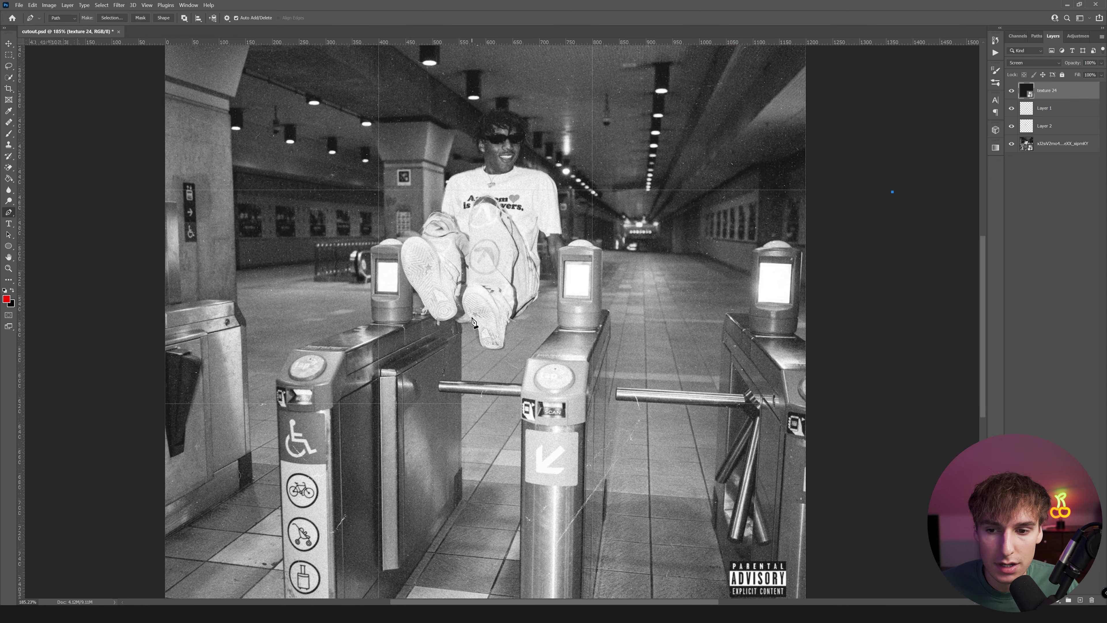
Save the layered document as a new Photoshop file named cutoutTutorial in the 01 Footage folder, with Maximize Compatibility on.
key("v")
scroll(397, 172, "up", 4)
left_click(533, 225)
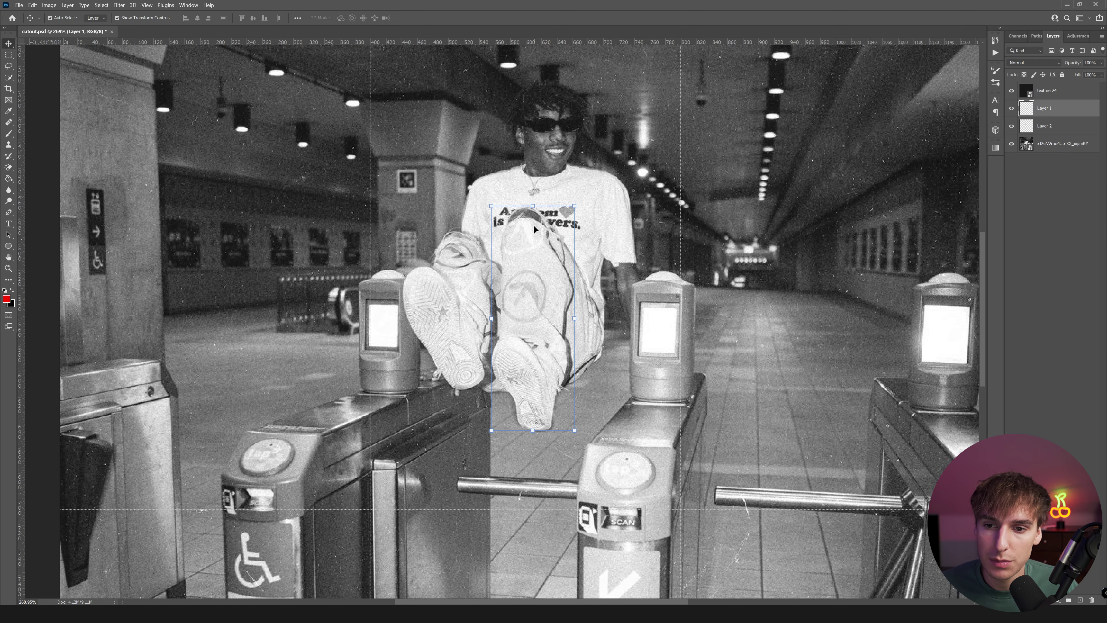
left_click(19, 5)
left_click(40, 114)
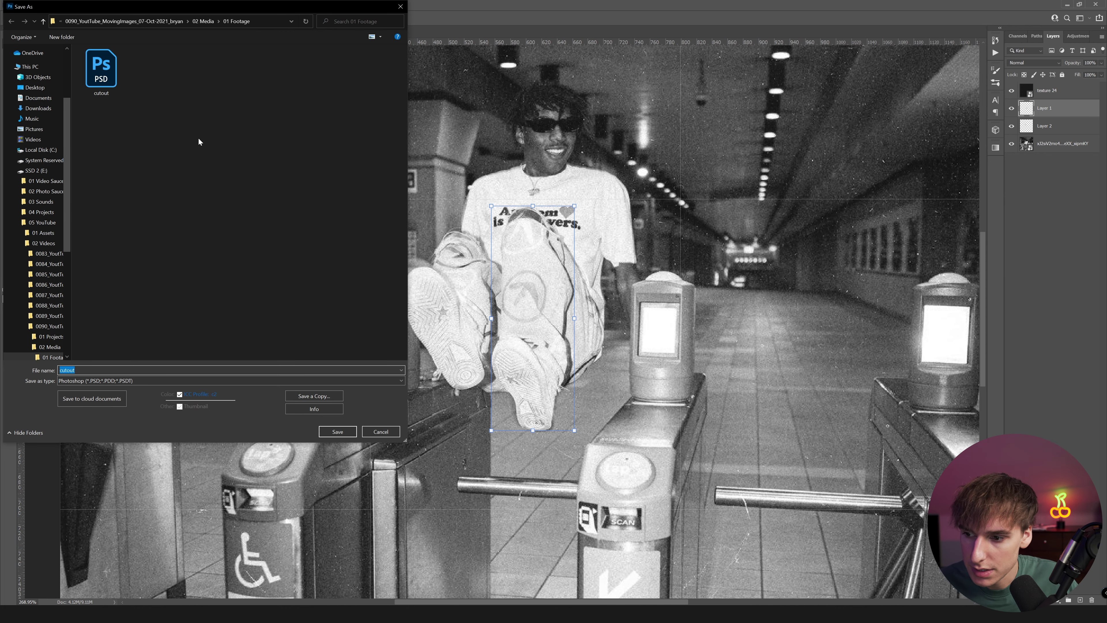
left_click(106, 370)
key("Return")
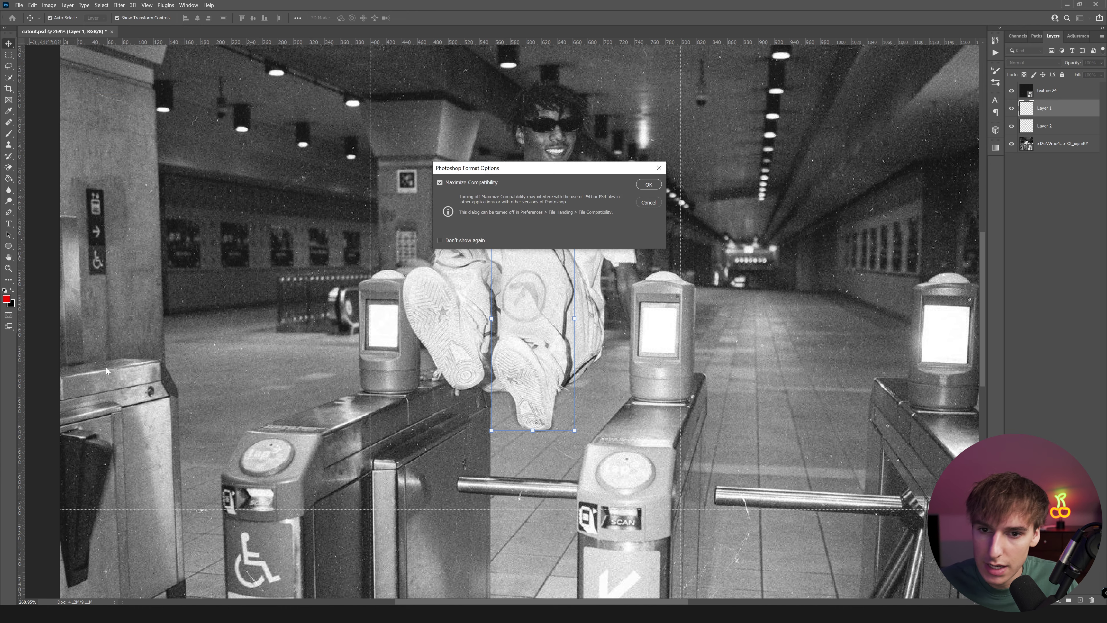
left_click(651, 186)
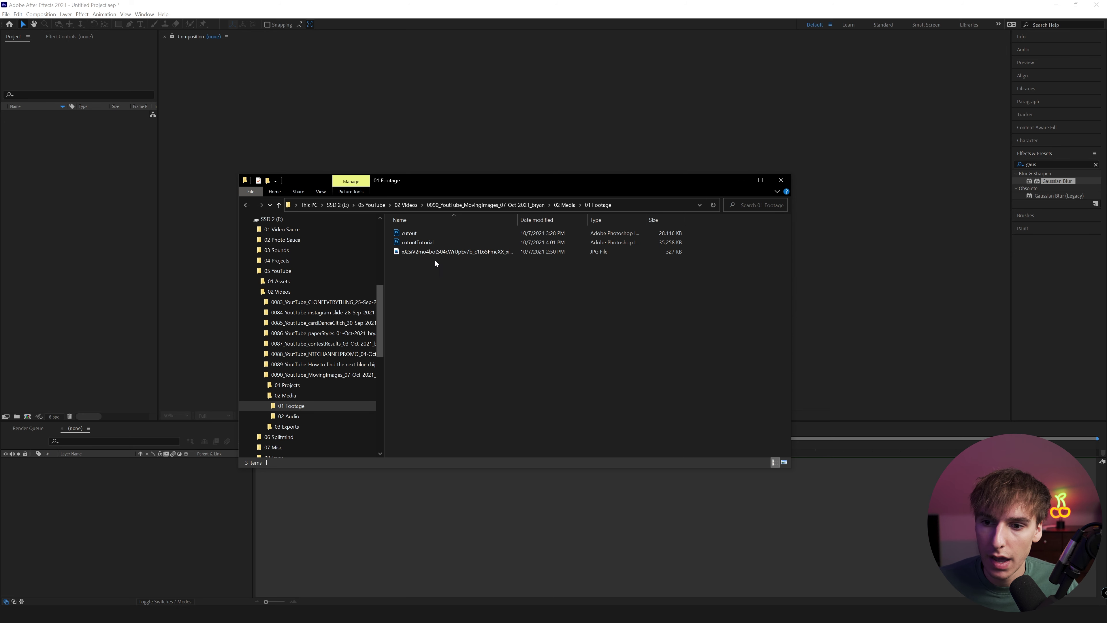
Import cutoutTutorial.psd into After Effects as Composition - Retain Layer Sizes with editable layer styles, and open the cutoutTutorial composition.
left_click_drag(408, 242, 61, 201)
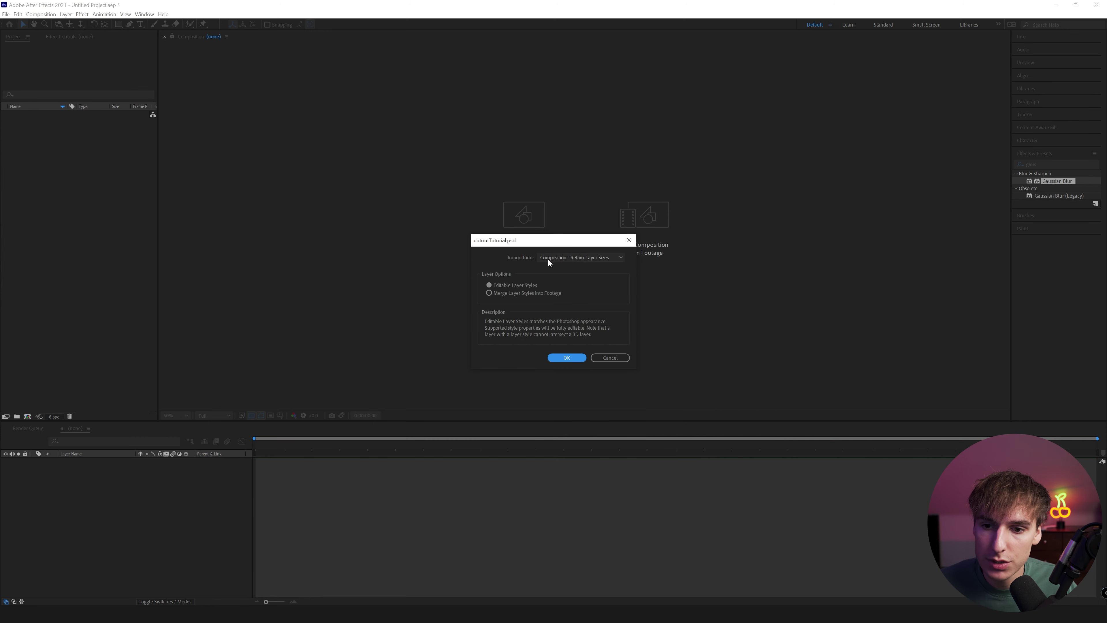
left_click(556, 259)
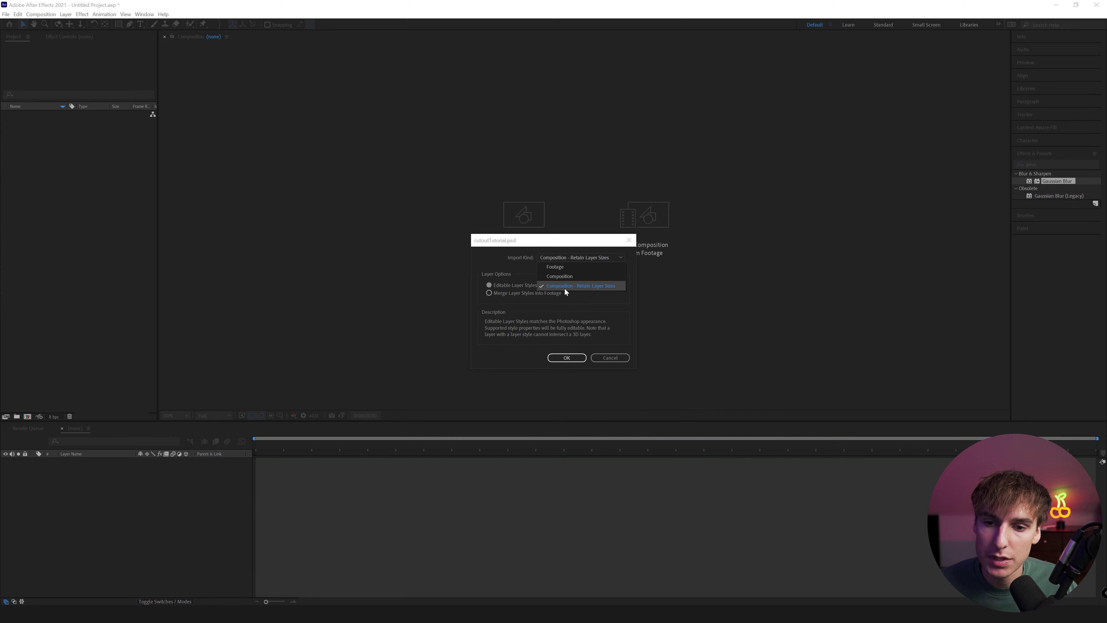
left_click(599, 287)
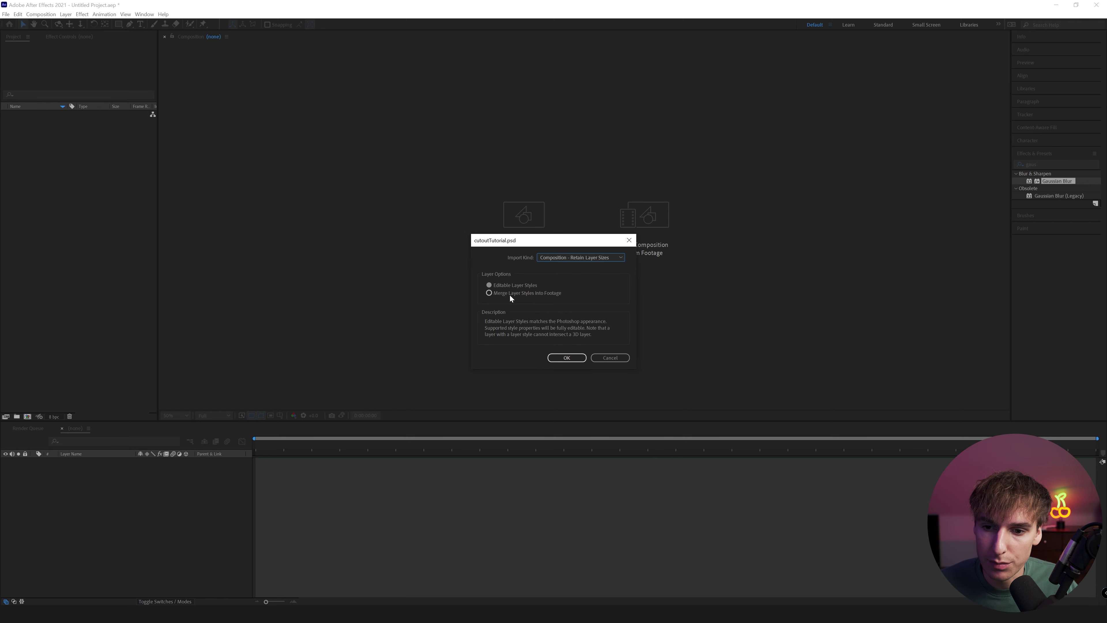
key("Return")
double_click(20, 124)
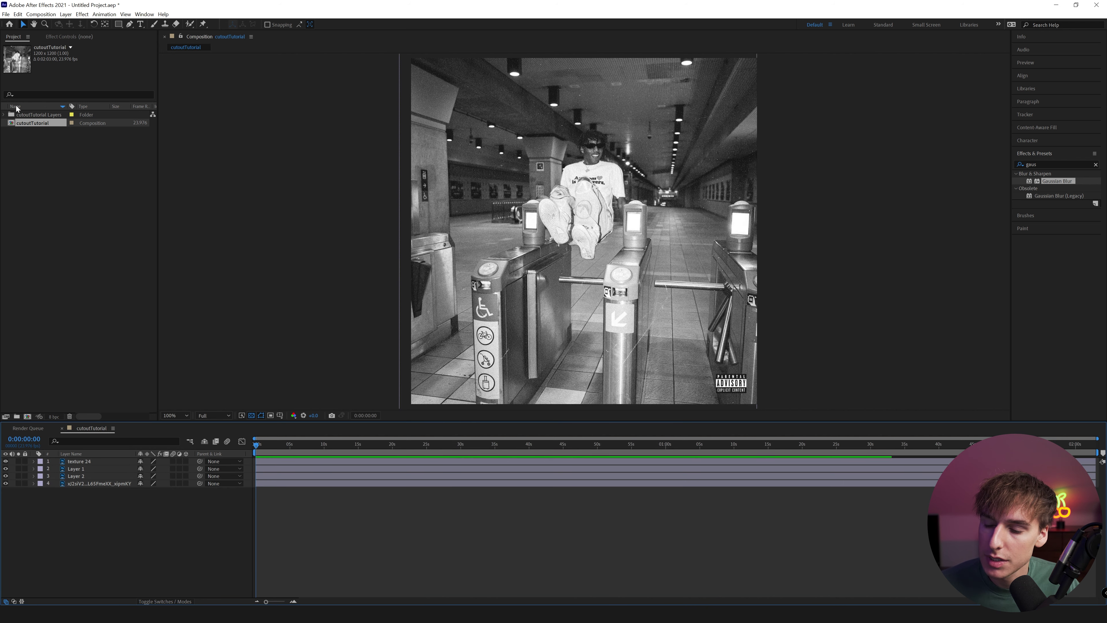
Check the imported texture 24 and photo layers by toggling their visibility in the composition.
left_click(6, 462)
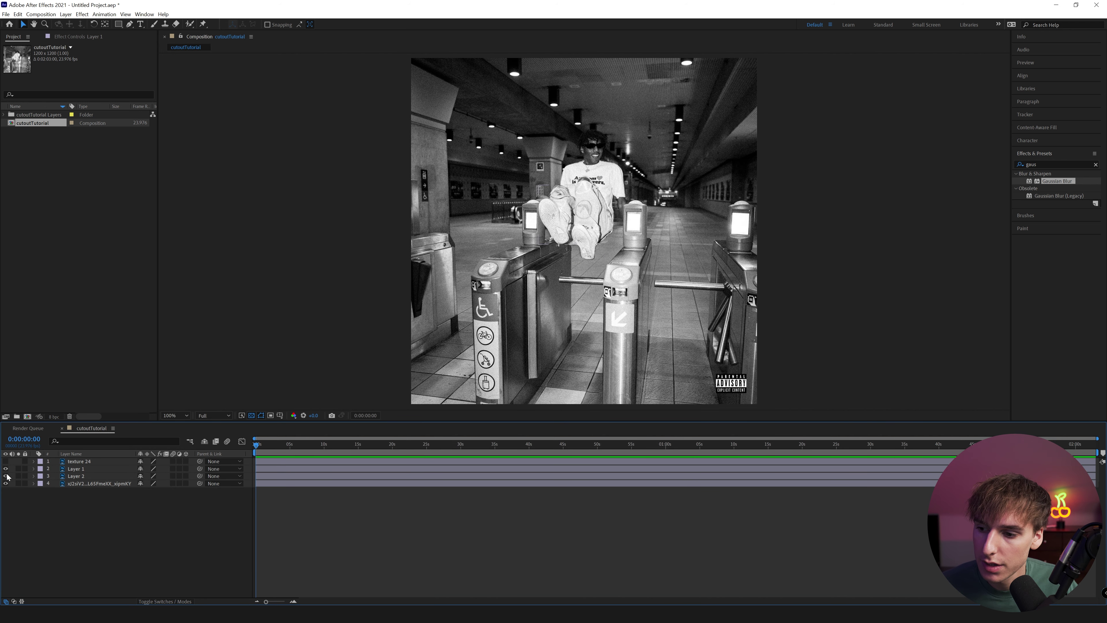
left_click(5, 484)
left_click(5, 484)
left_click(6, 462)
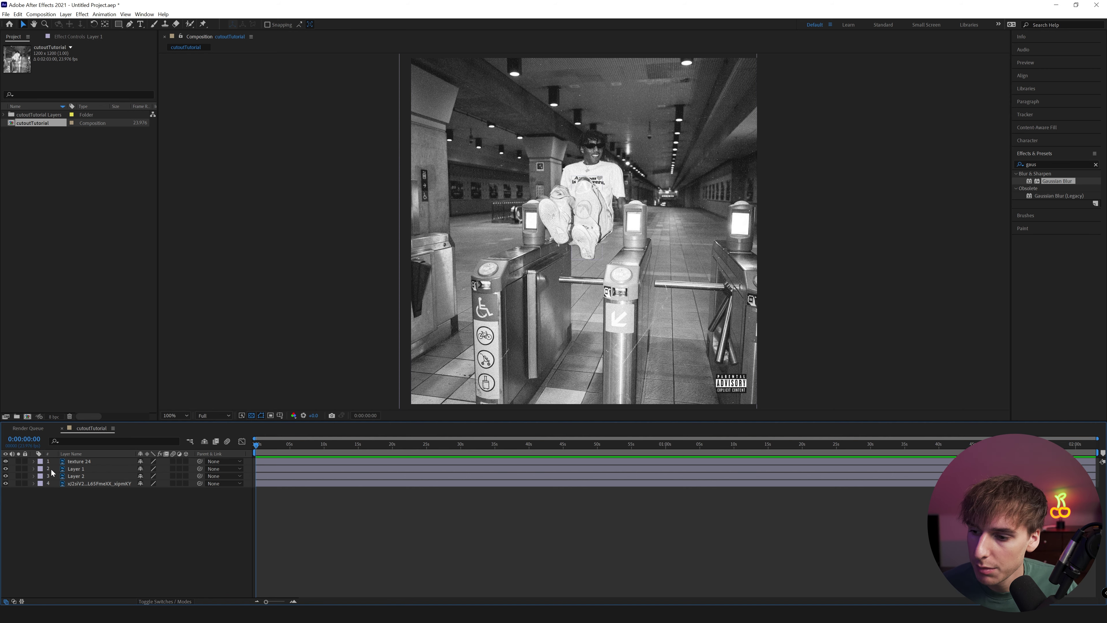
Show the transform properties of Layer 1 and move its anchor point from the layer's centre up to the knee.
left_click(62, 470)
key("period")
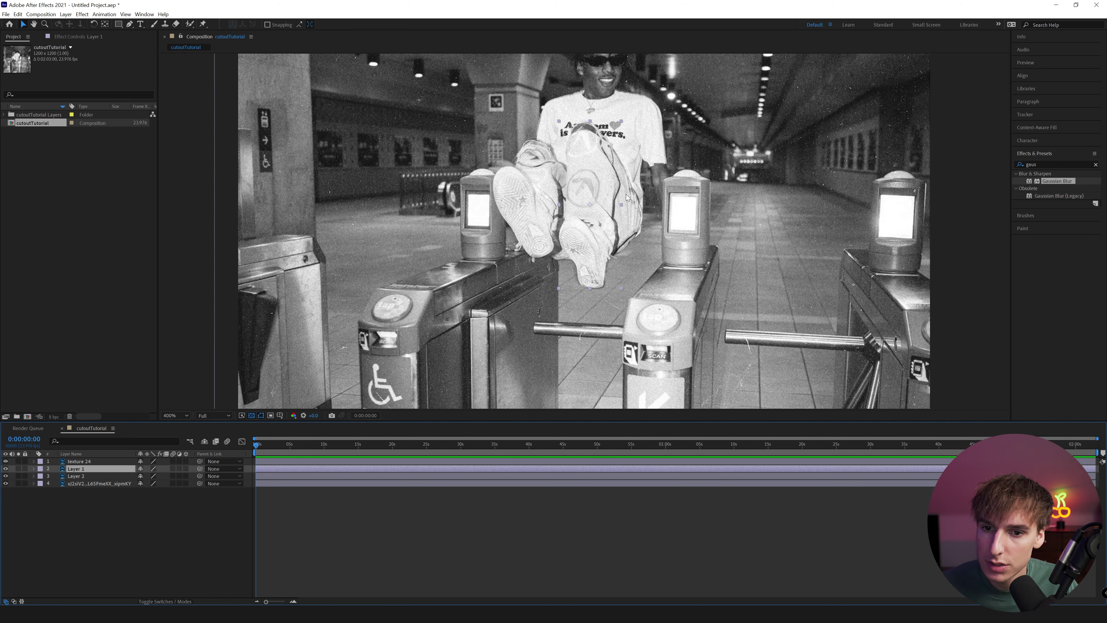
scroll(619, 191, "up", 2)
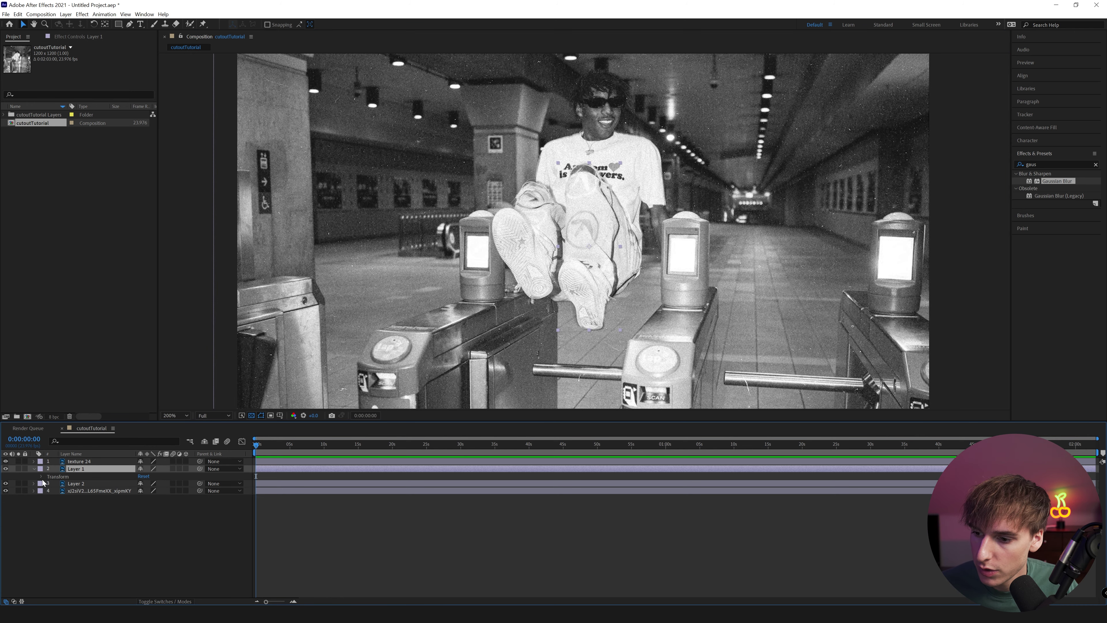
left_click(34, 469)
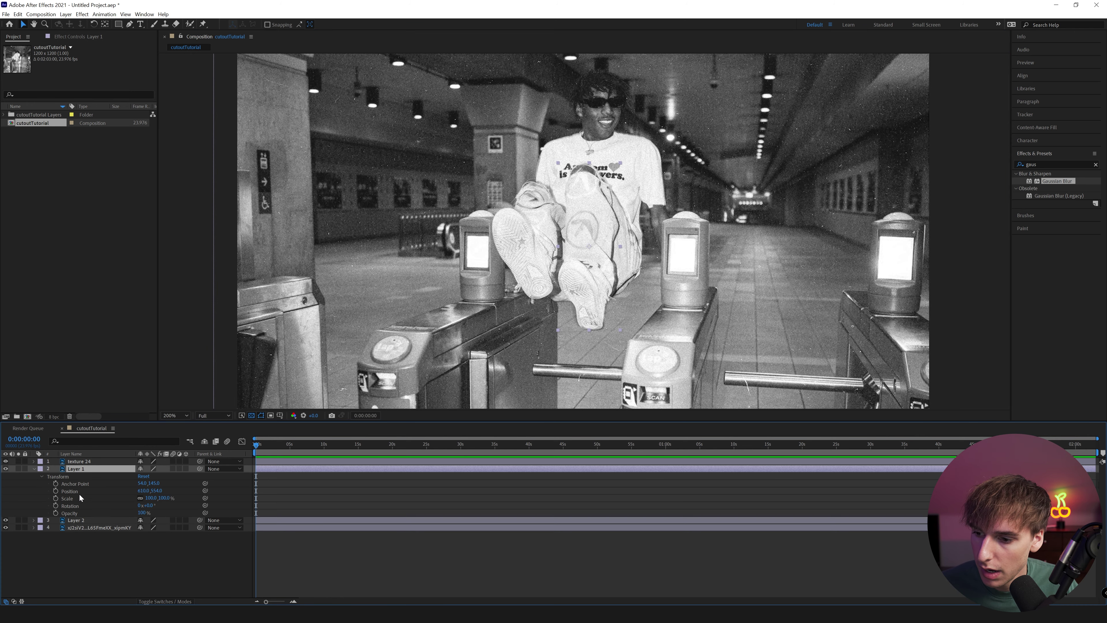
left_click(105, 25)
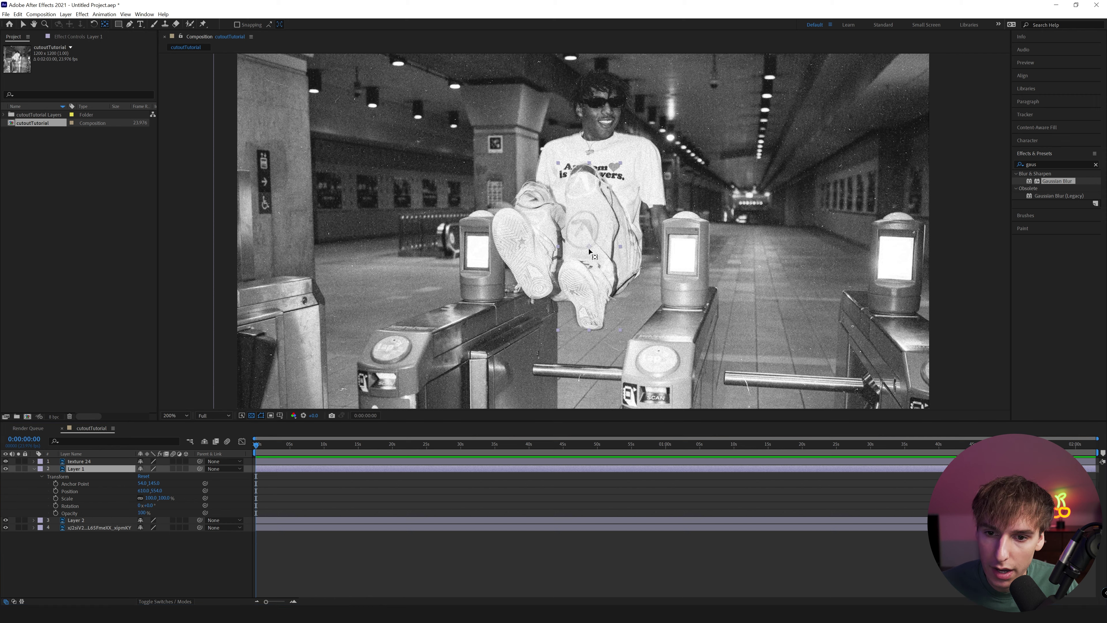
left_click_drag(589, 245, 584, 175)
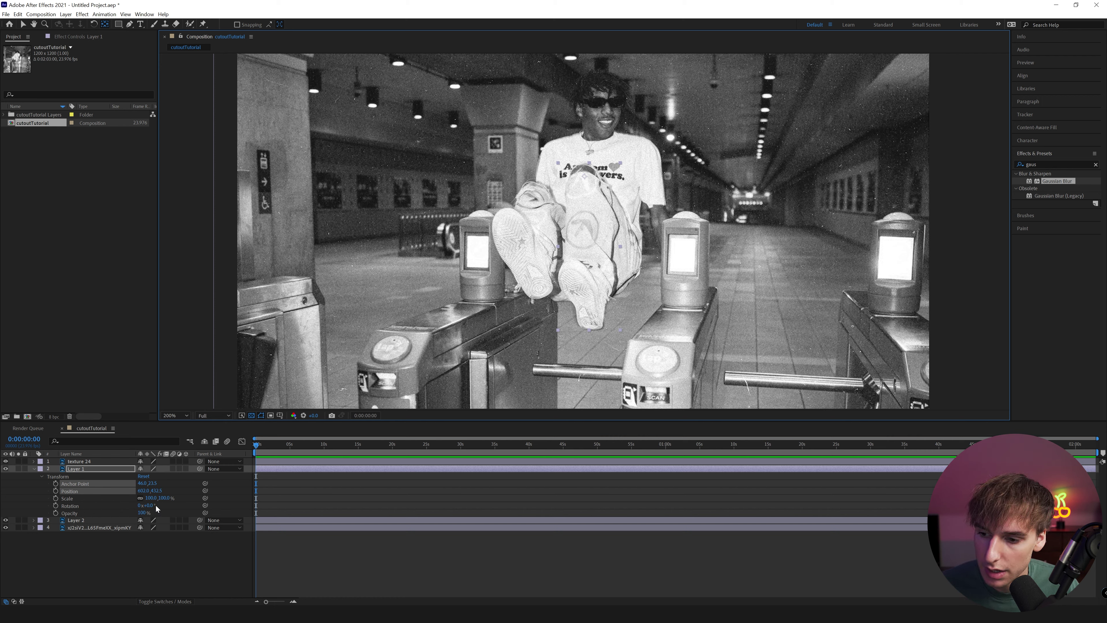
Try rotating Layer 1 around the knee and around the middle of the leg to compare the two pivot points.
left_click_drag(151, 505, 146, 504)
key("ctrl+z")
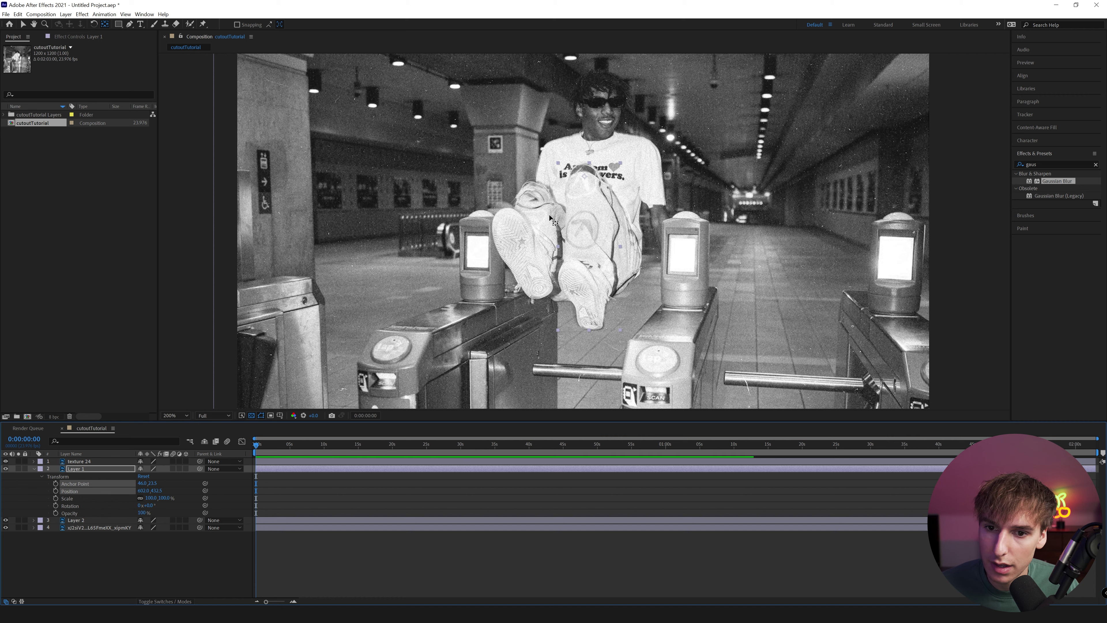
left_click_drag(585, 176, 587, 245)
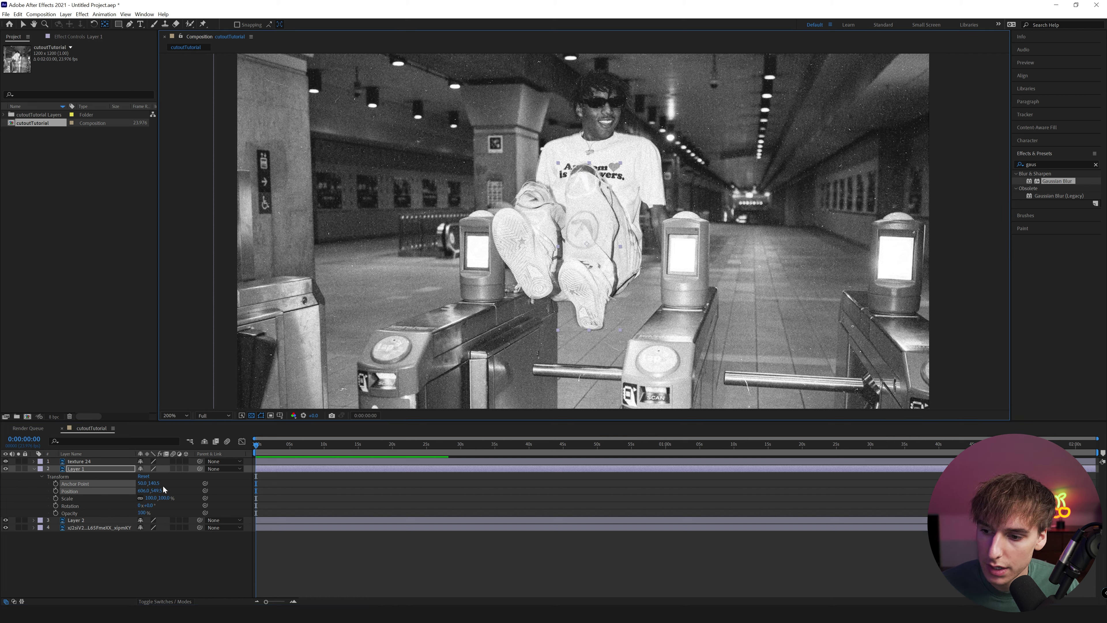
left_click_drag(145, 506, 160, 506)
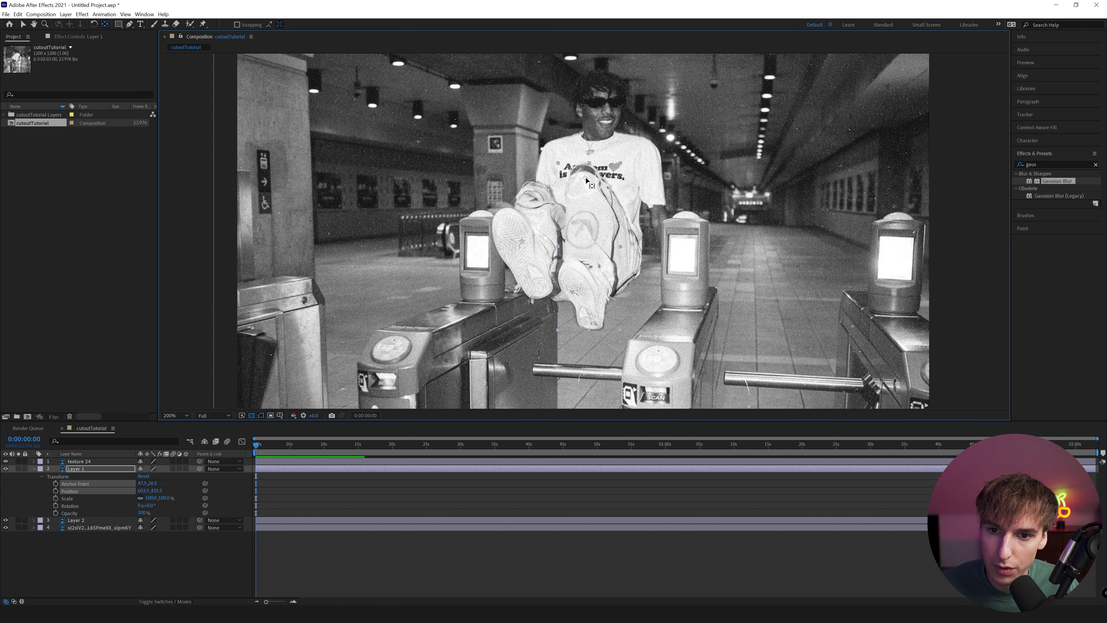
Start a rotation keyframe of 0° on Layer 1 at the first frame and shorten the composition to 10 seconds.
left_click(56, 505)
left_click(278, 445)
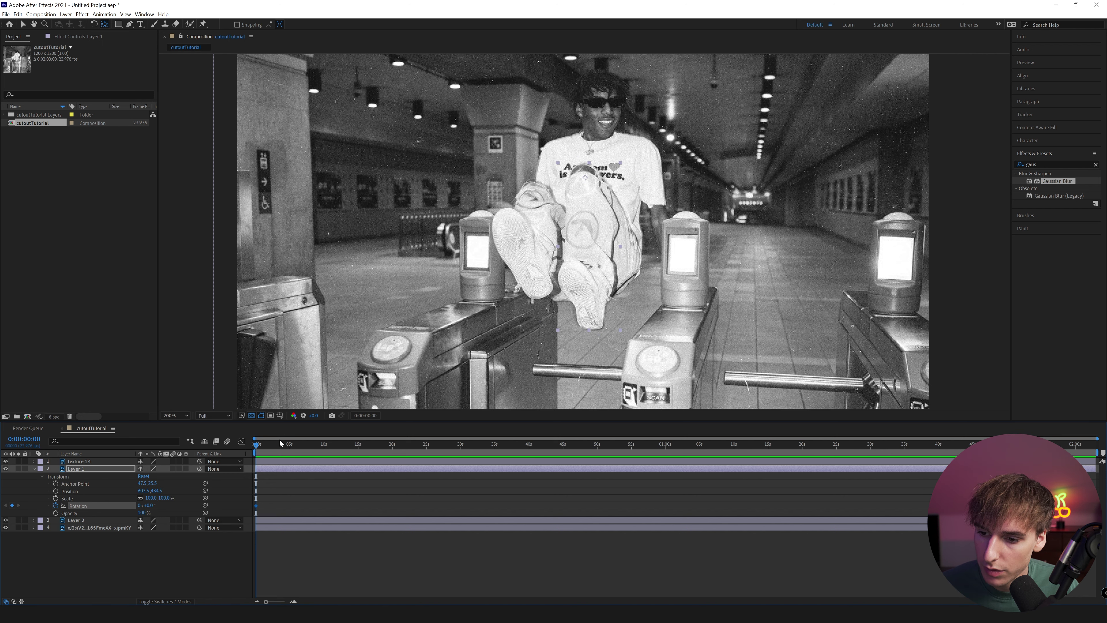
left_click_drag(278, 447, 271, 446)
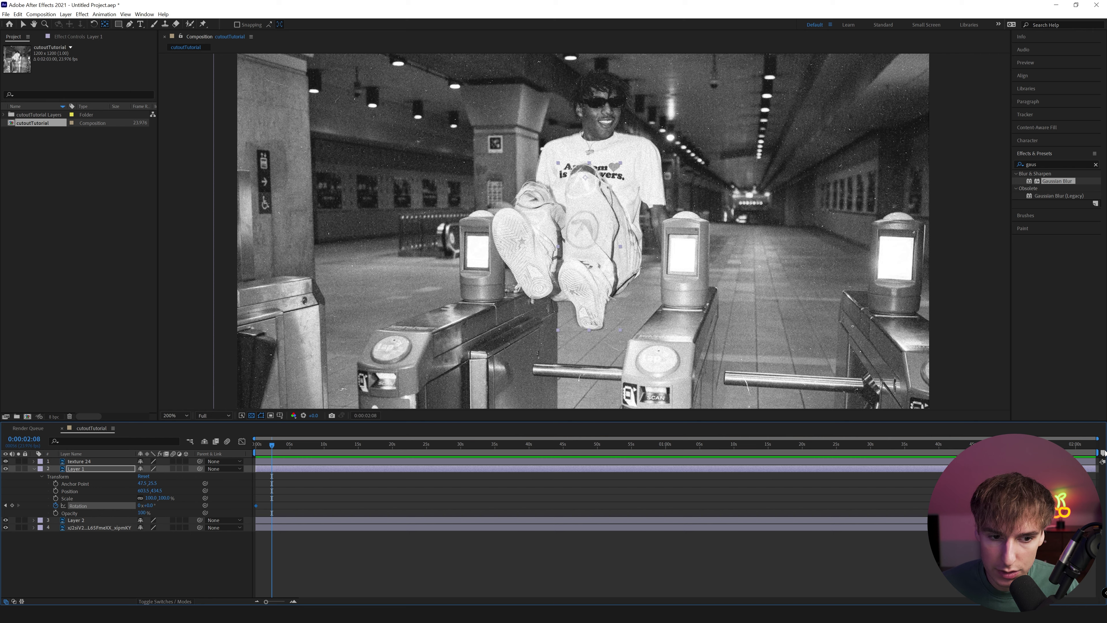
left_click_drag(1099, 451, 468, 452)
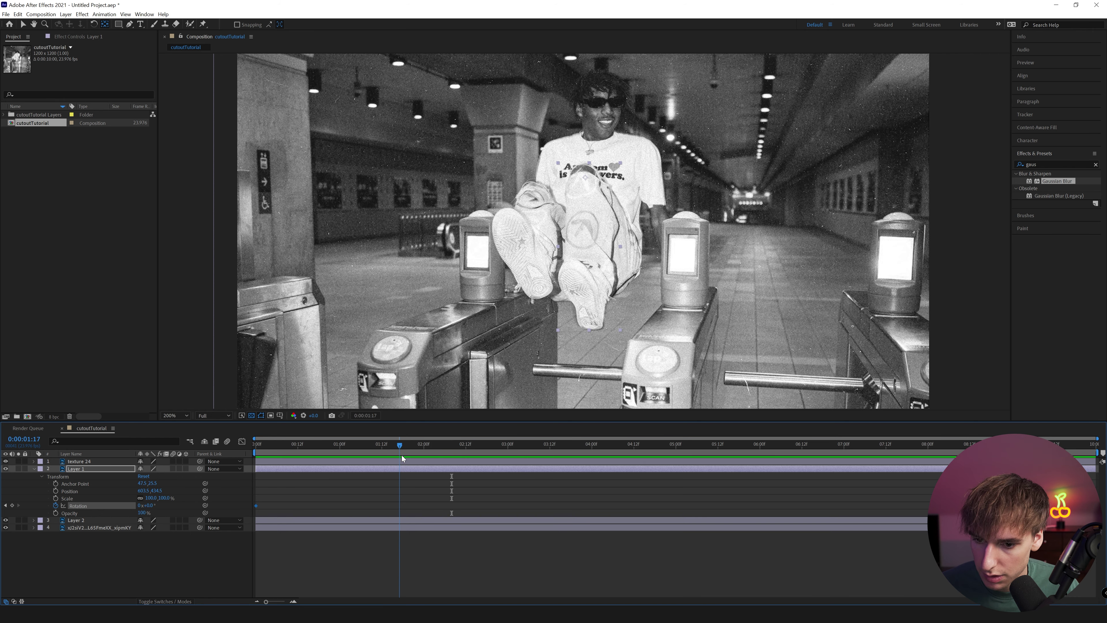
Keyframe Layer 1's rotation at about -3° at 0:00:02:00 and 0° at 0:00:04:07, with all rotation keyframes eased.
left_click_drag(402, 458, 425, 456)
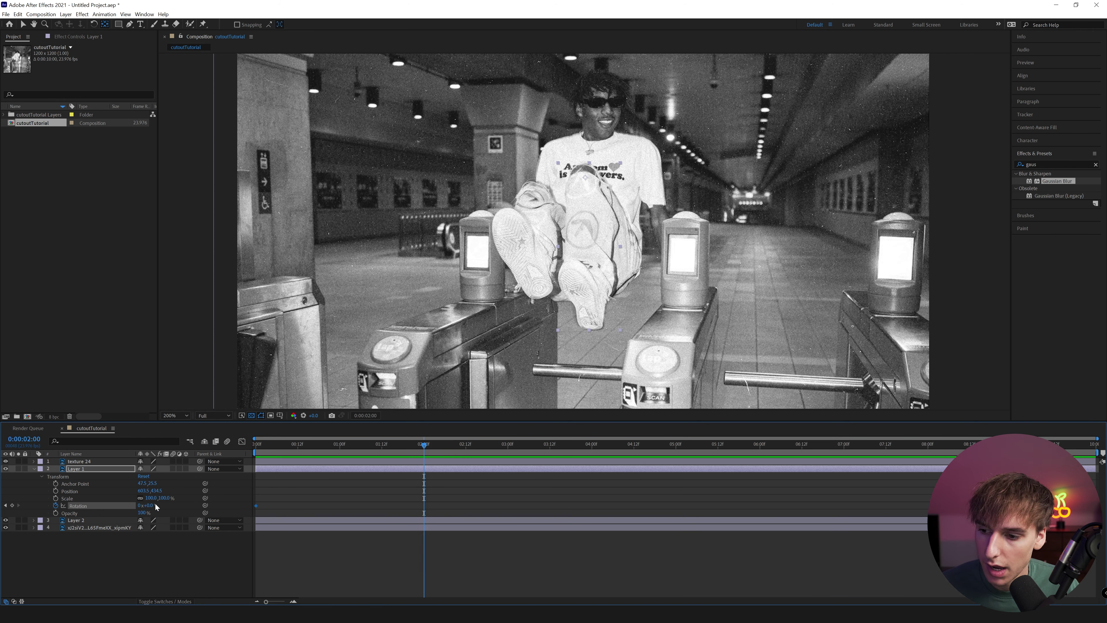
left_click_drag(155, 504, 153, 504)
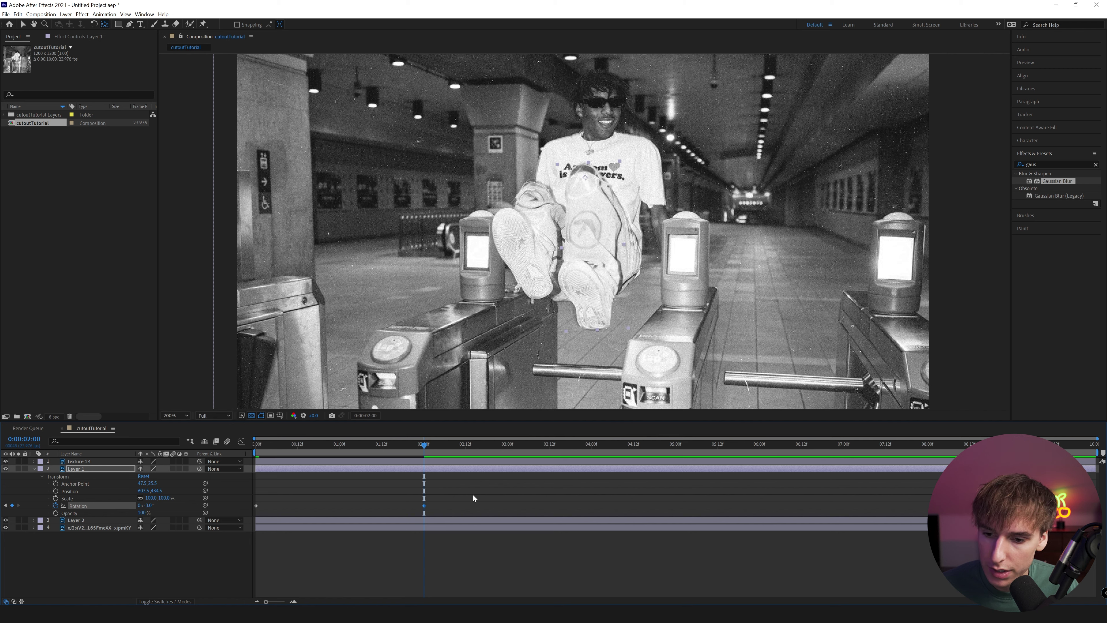
left_click_drag(475, 446, 618, 453)
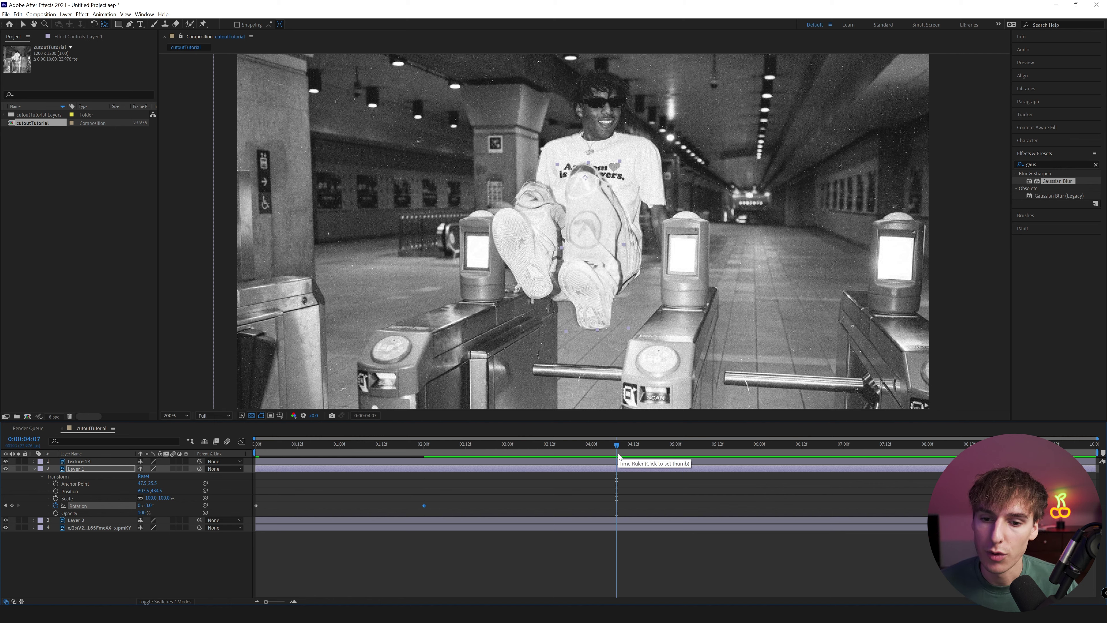
type("0")
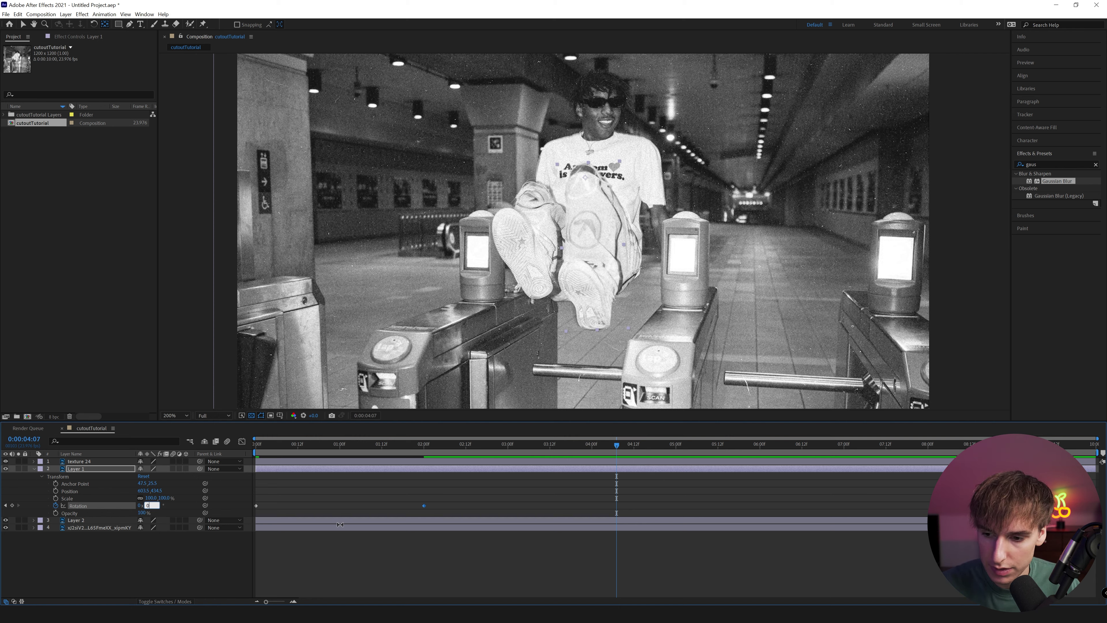
key("Return")
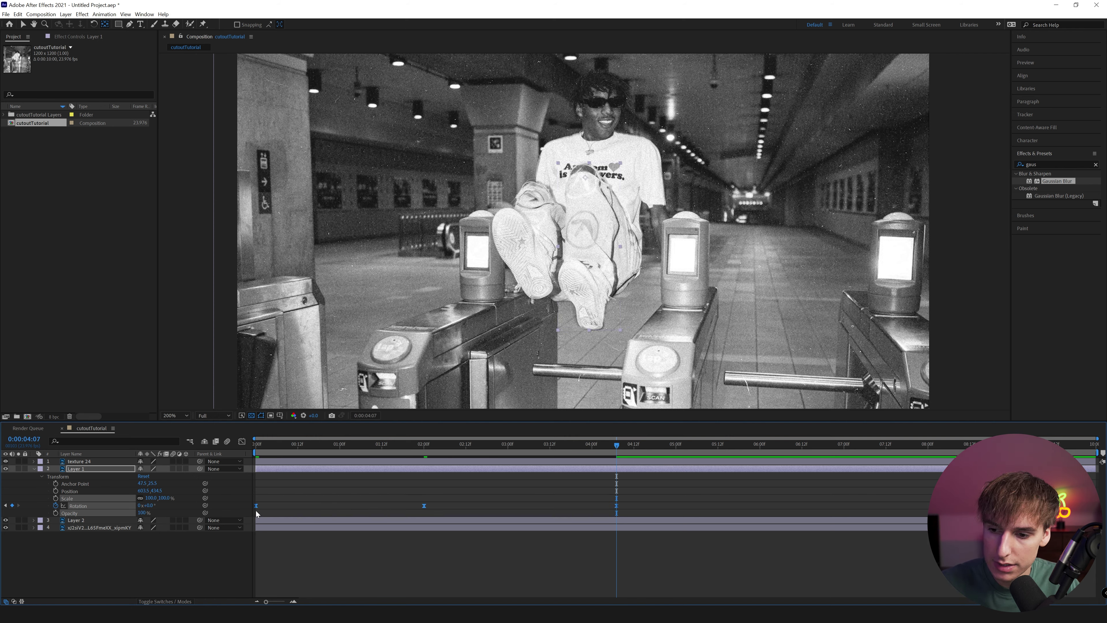
Play back the leg swing from the start and examine the area behind the rotated leg around 0:00:02:00.
key("Home")
key("space")
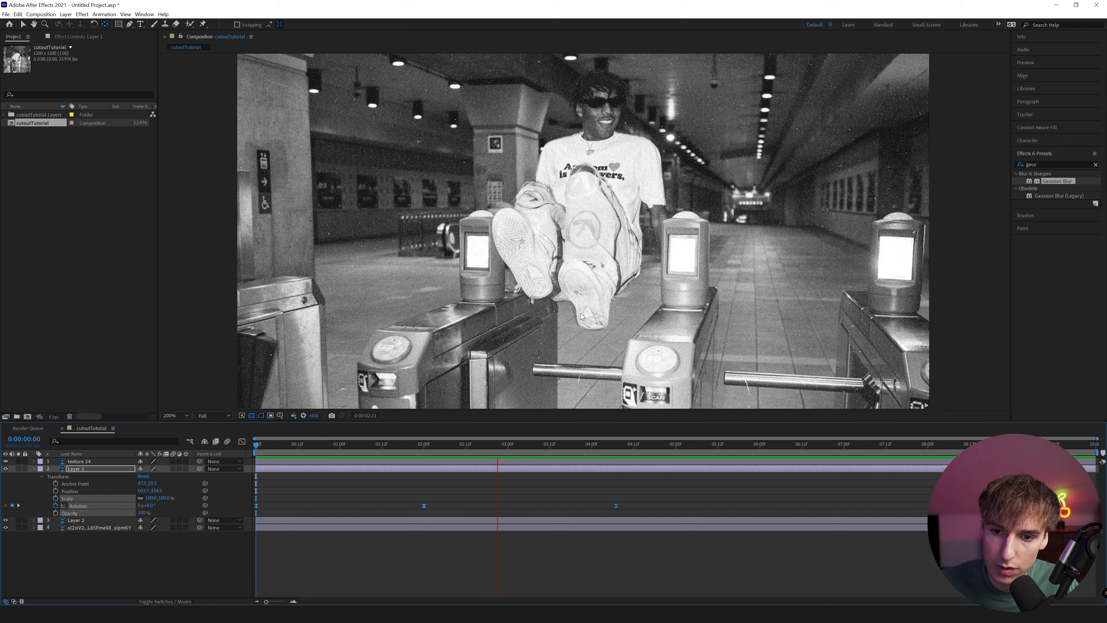
key("space")
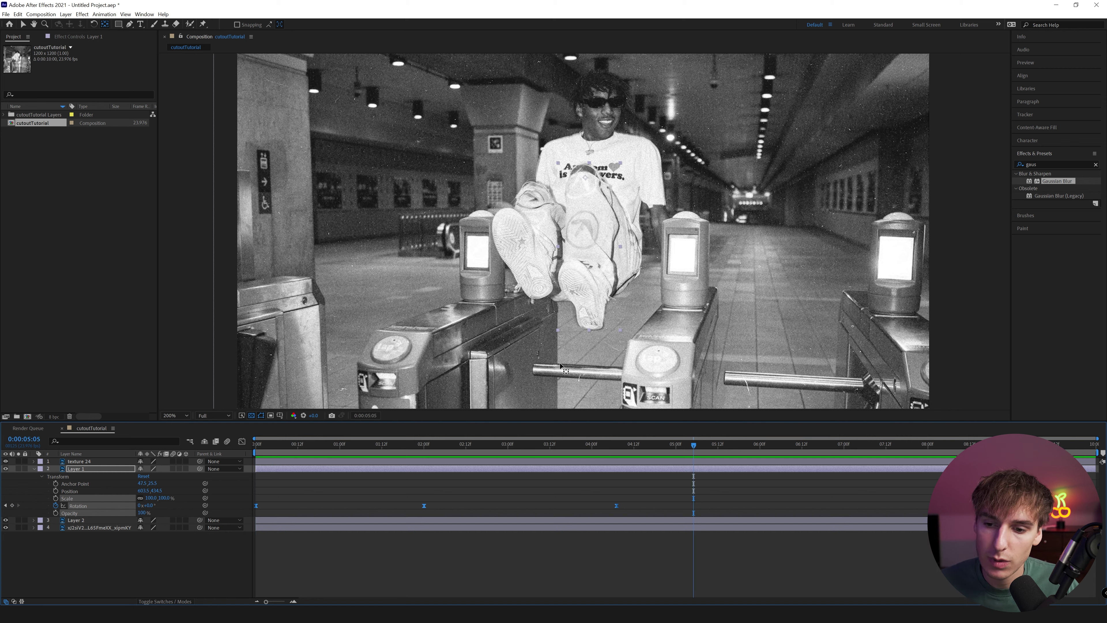
left_click_drag(400, 445, 424, 448)
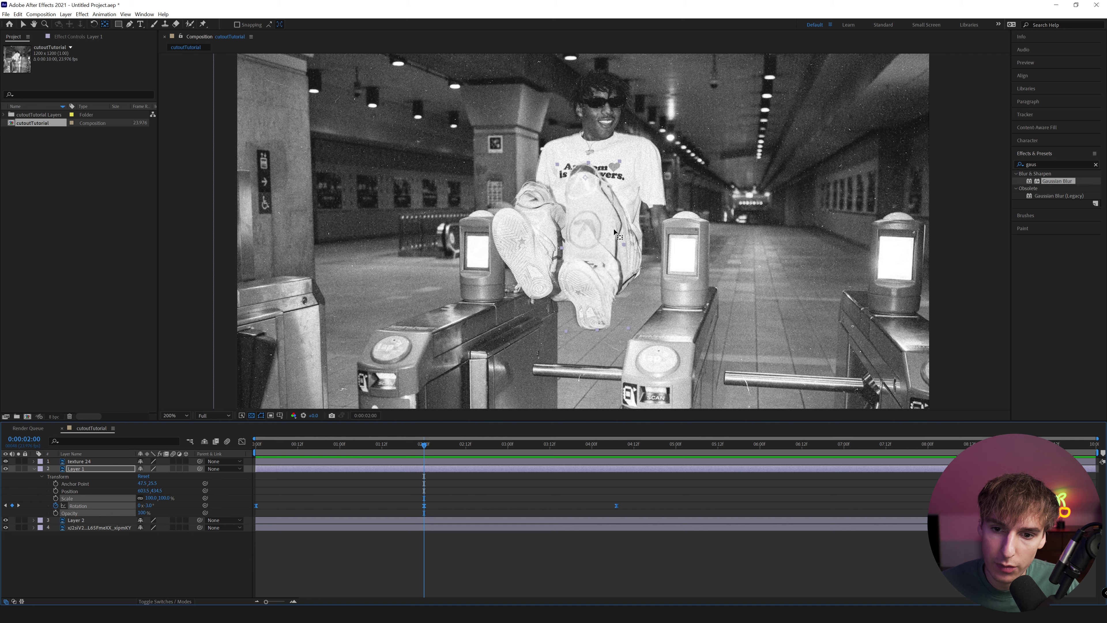
mouse_move(441, 443)
left_mouse_down()
mouse_move(639, 446)
mouse_move(445, 452)
left_mouse_up()
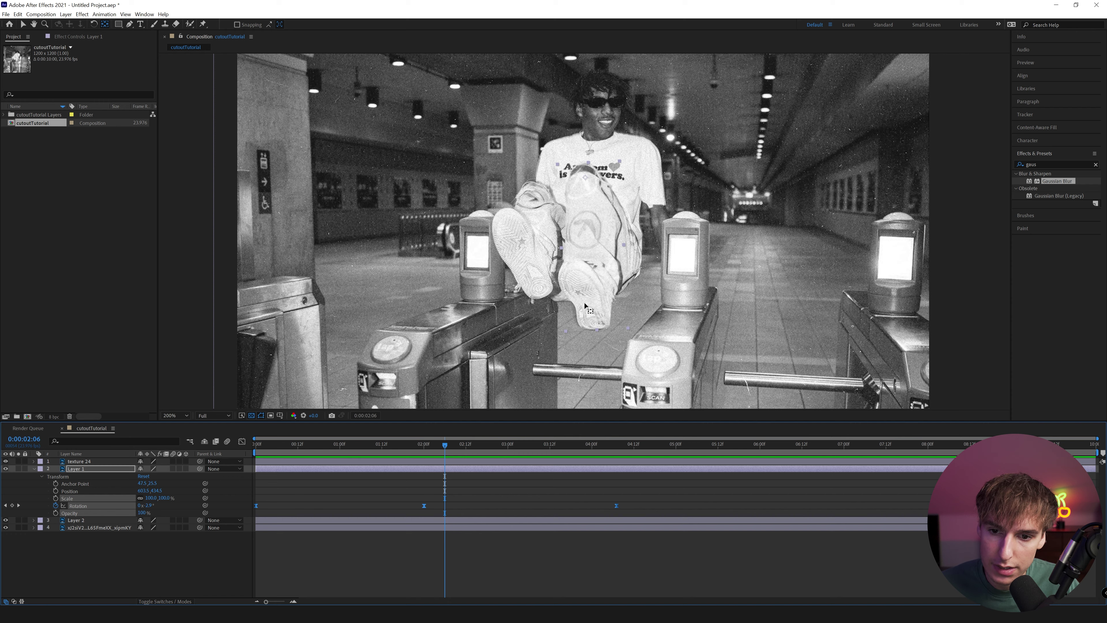
left_click(424, 445)
Switch to Photoshop, paint a large red area over the rasterized photo layer behind both leg cutouts, and save the document.
key("alt+Tab")
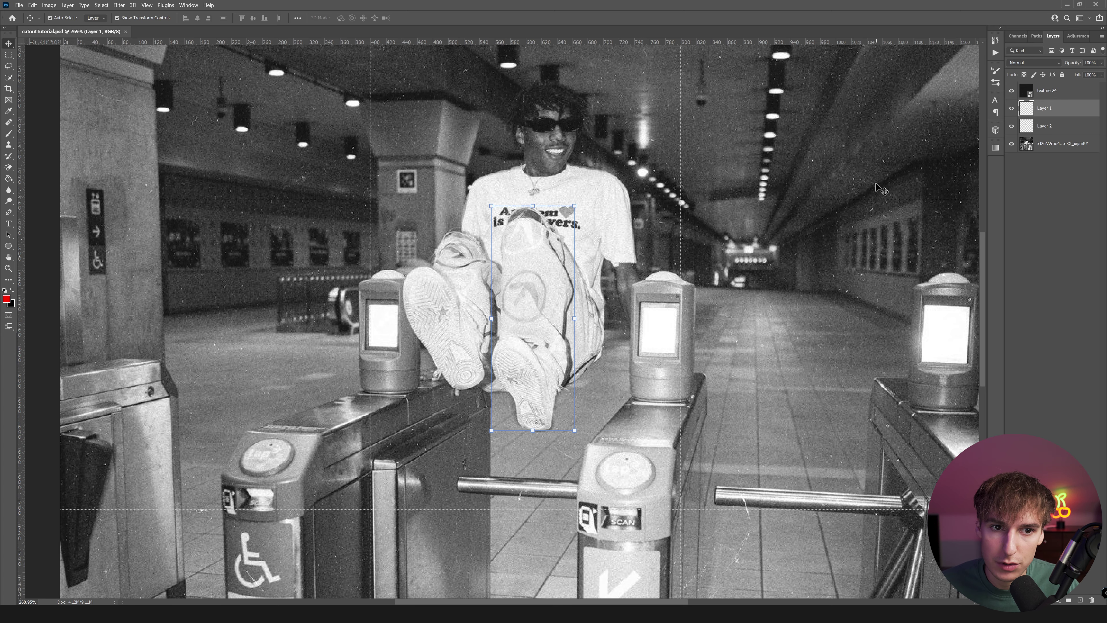
scroll(882, 189, "down", 2)
left_click(1069, 145)
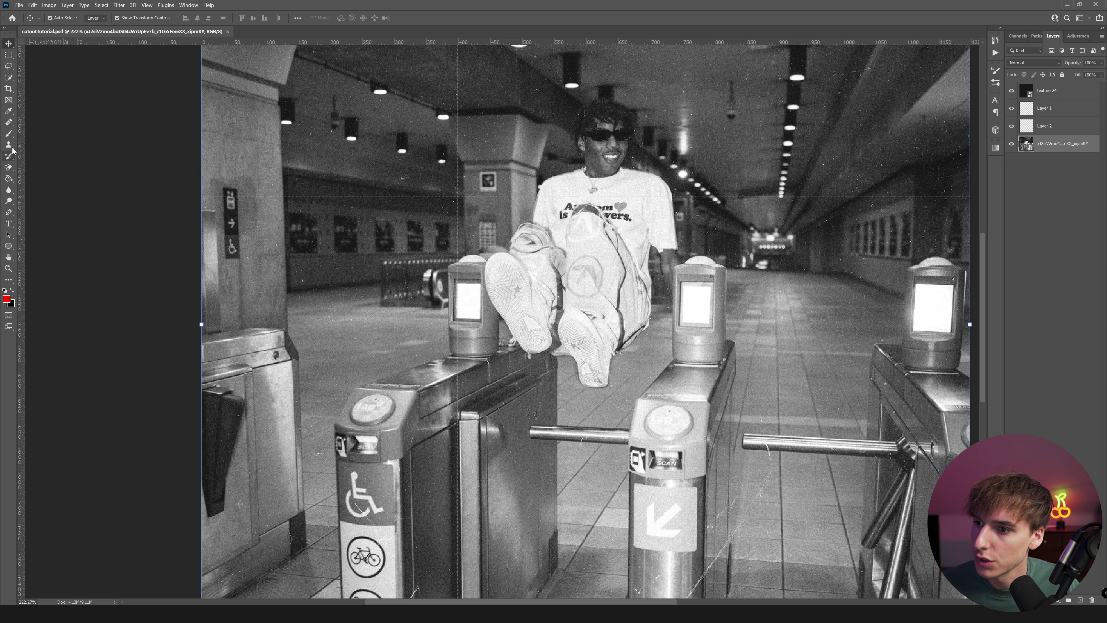
left_click(9, 134)
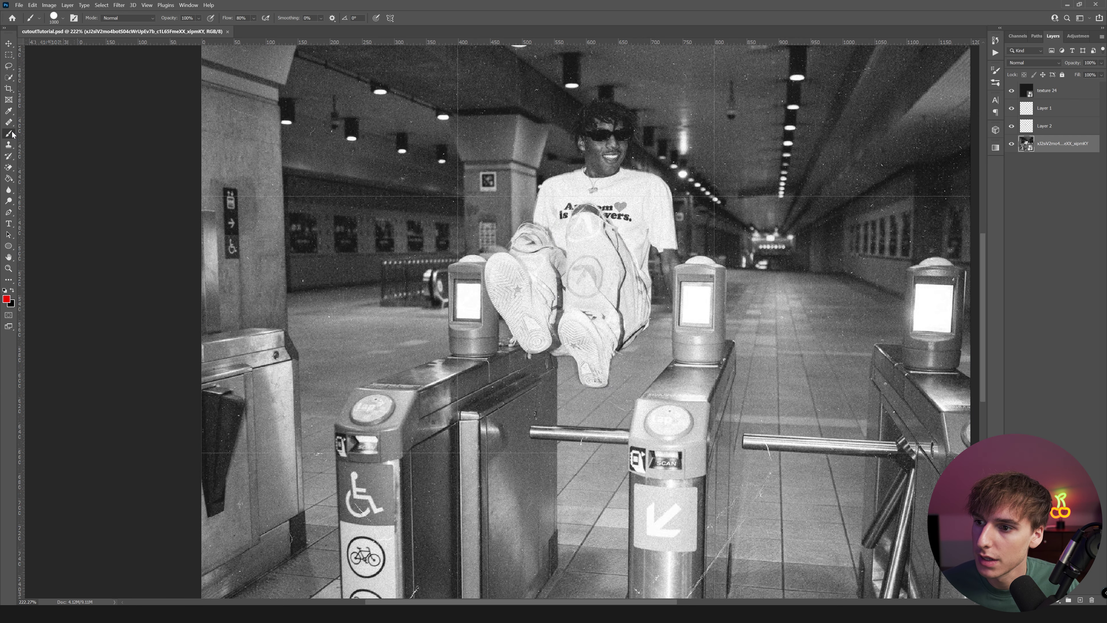
left_click(562, 179)
left_click(569, 235)
left_click_drag(367, 150, 647, 201)
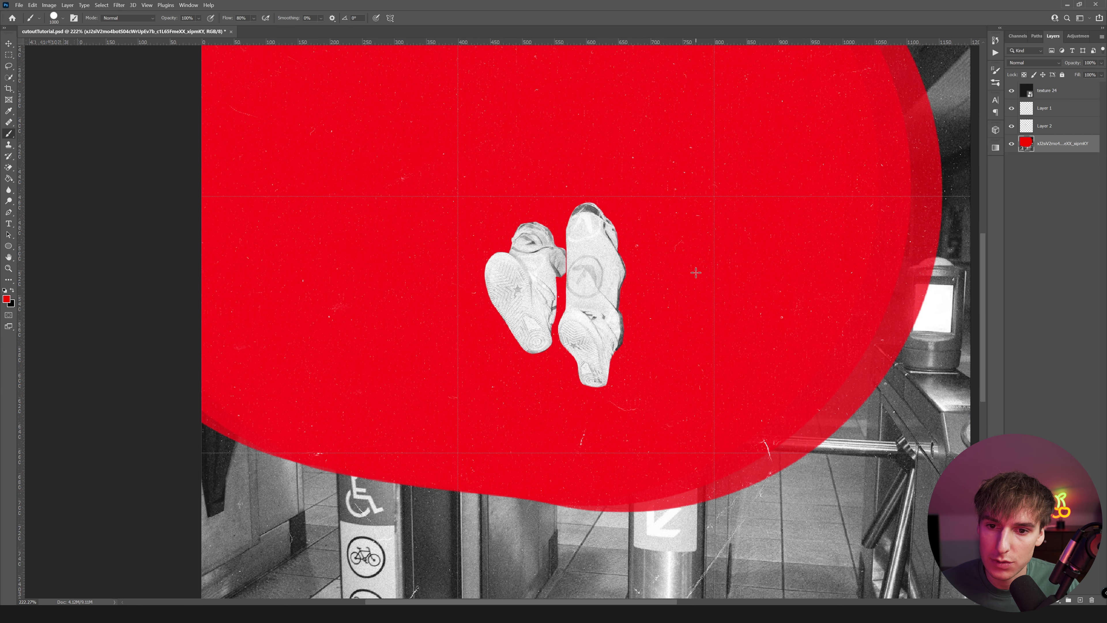
key("ctrl+s")
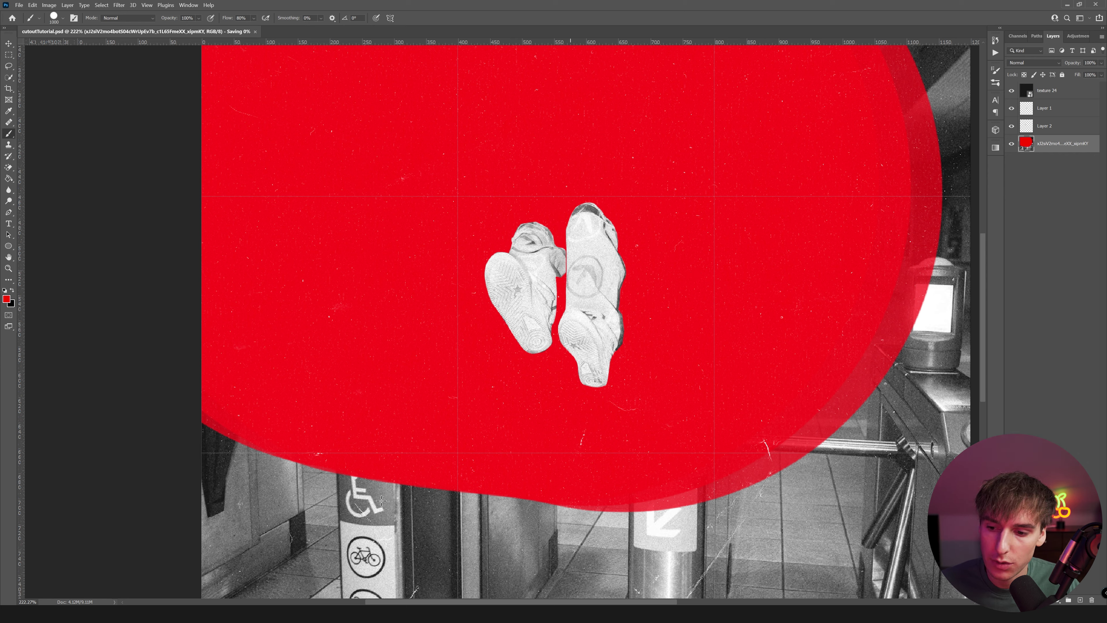
Switch to After Effects and examine the updated red area behind the leg cutouts in the composition.
left_click(205, 614)
scroll(549, 192, "down", 2)
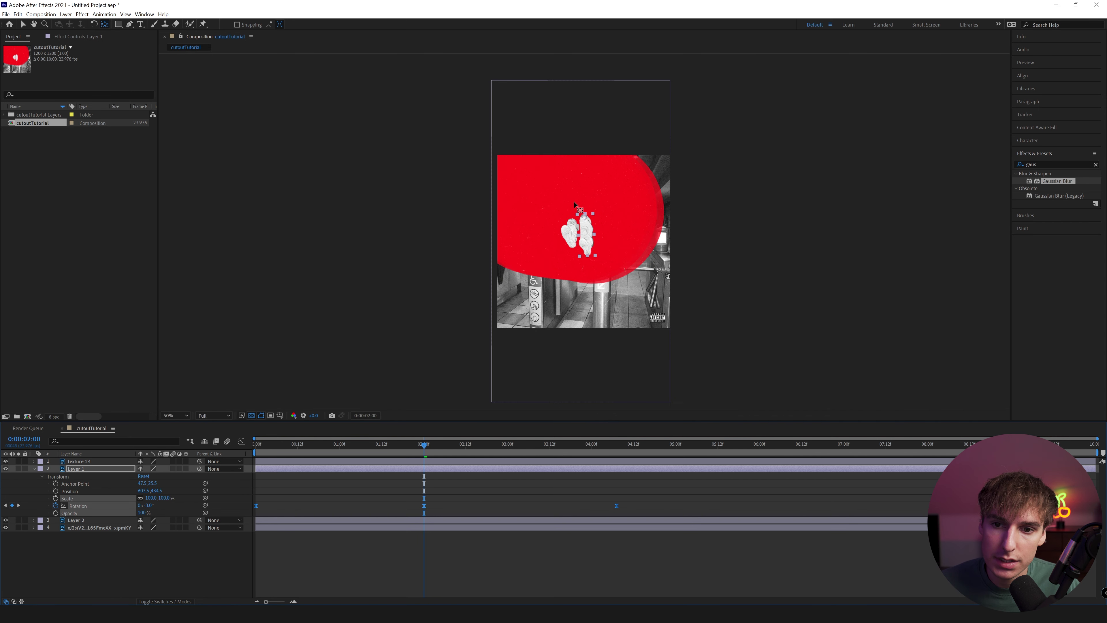
scroll(584, 200, "up", 1)
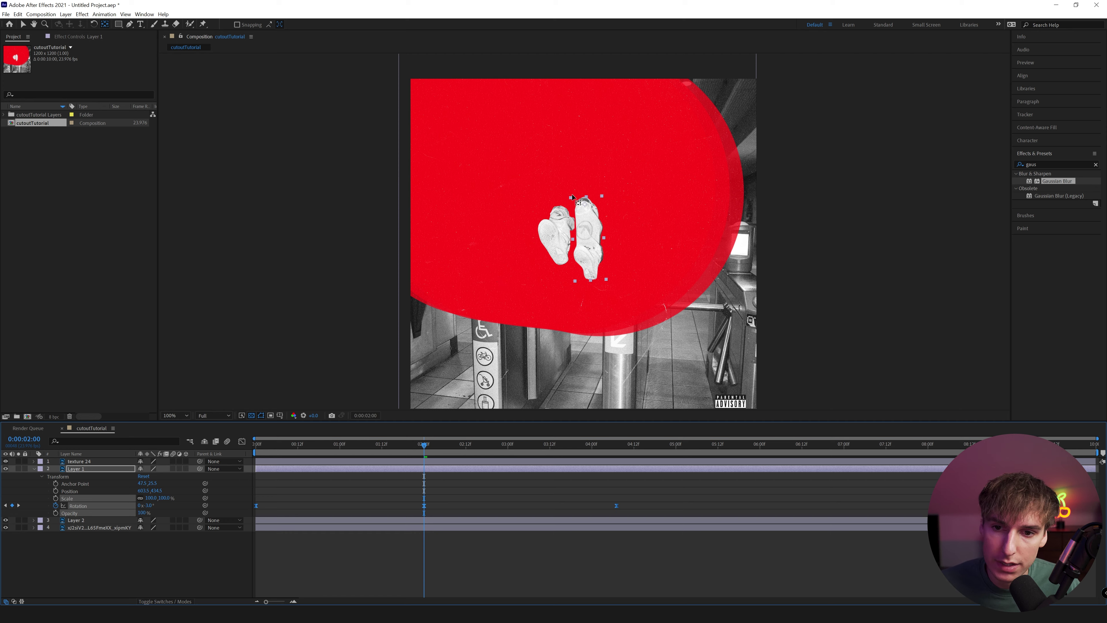
Switch to Photoshop, undo the red paint on the photo layer, and hide Layer 1 and Layer 2.
key("alt+Tab")
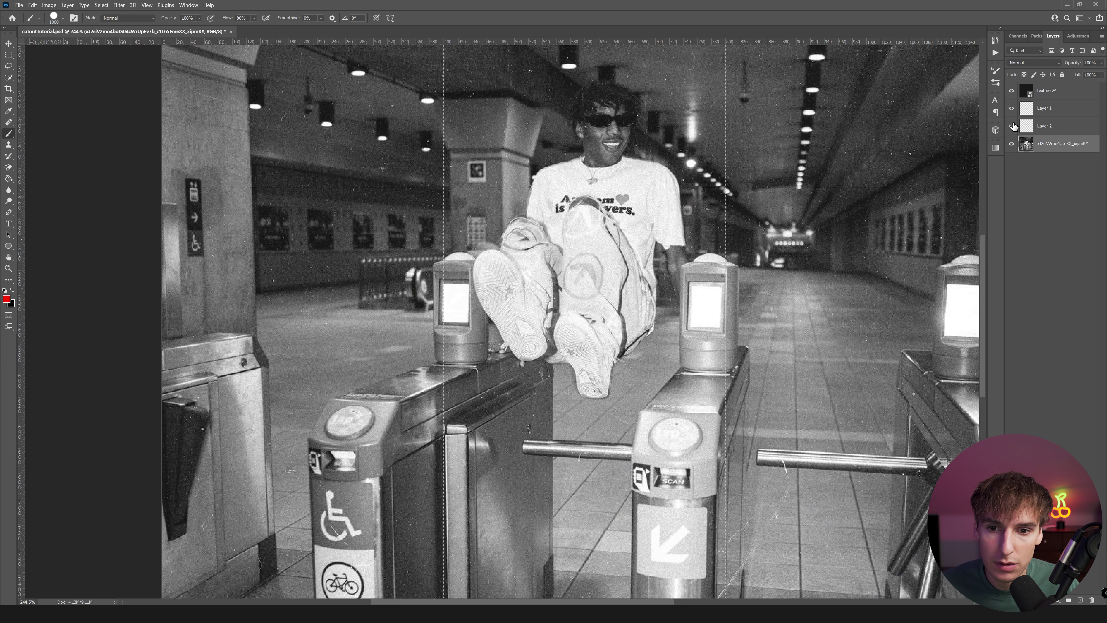
scroll(591, 362, "up", 3)
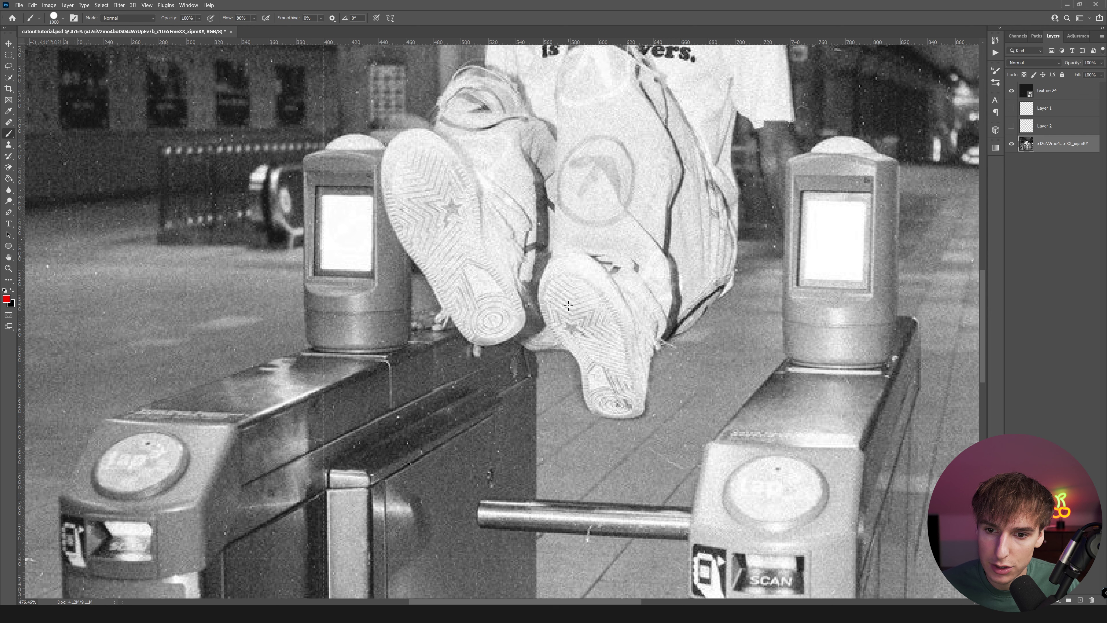
With a larger Clone Stamp brush, try cloning the floor tiles over the toe of the right-hand shoe on the photo layer.
left_click(10, 146)
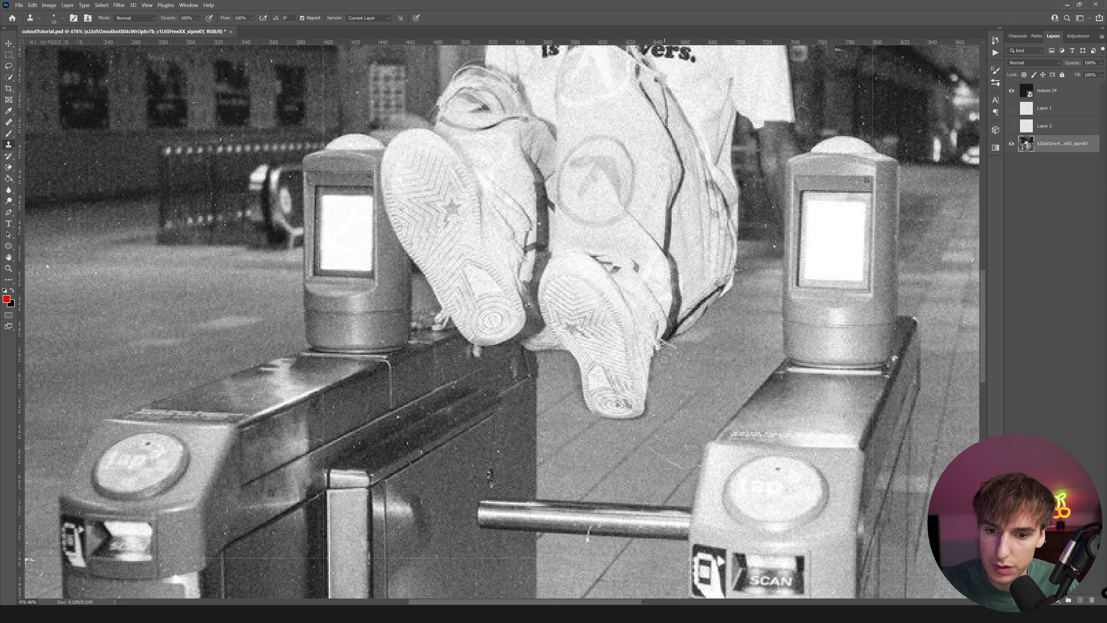
key("bracketright")
key("bracketright")
key("bracketright")
key("bracketright")
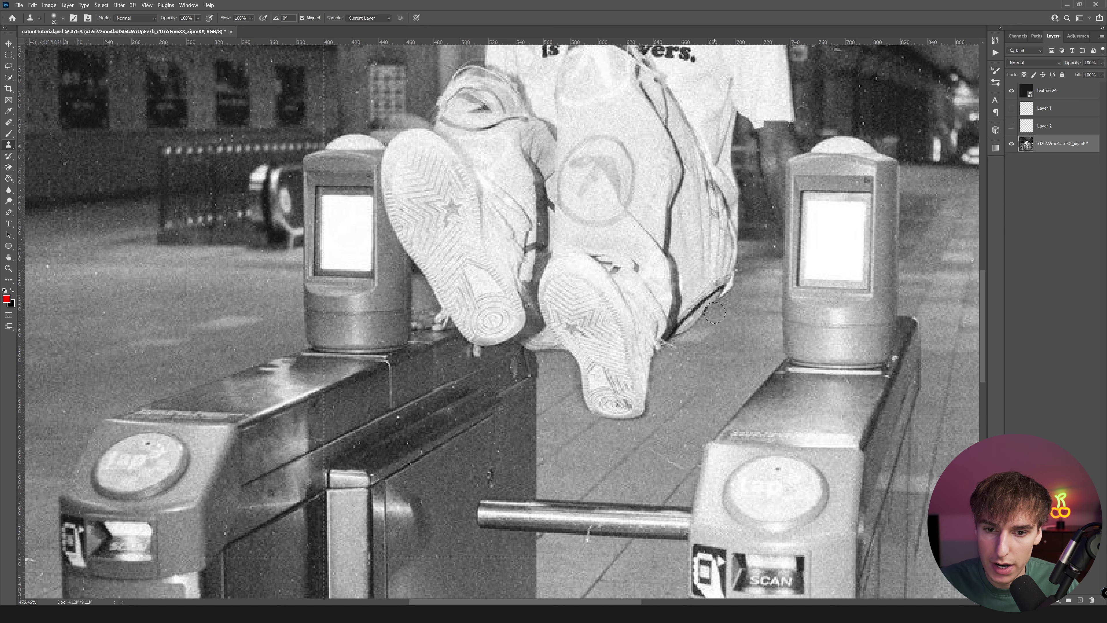
left_click(63, 18)
left_click(62, 20)
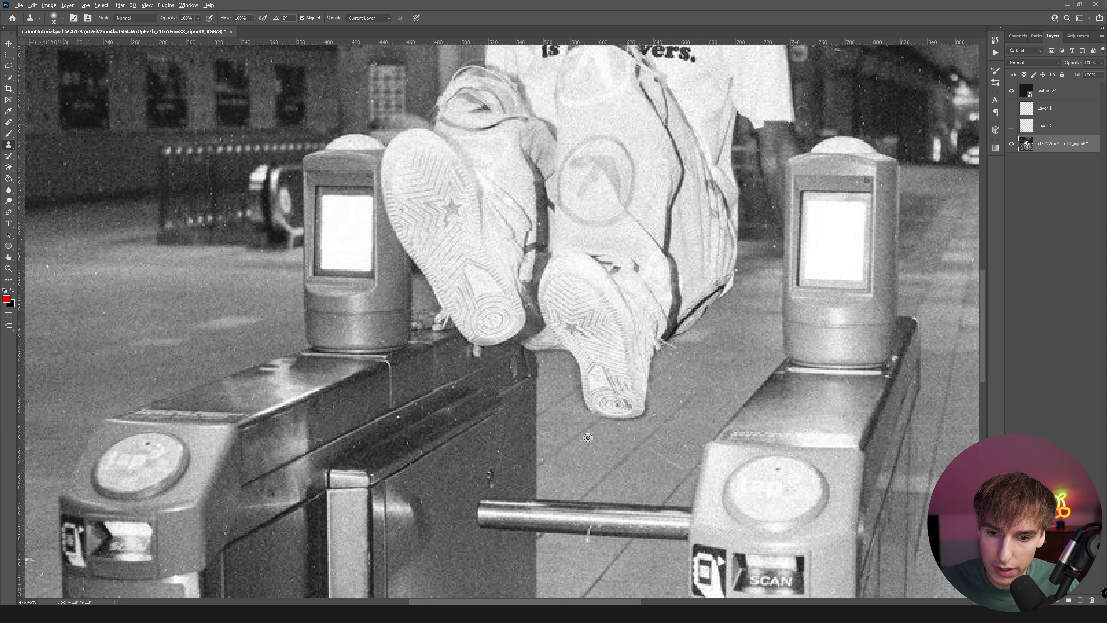
left_click(573, 438, "alt")
left_click_drag(594, 420, 631, 387)
key("ctrl+z")
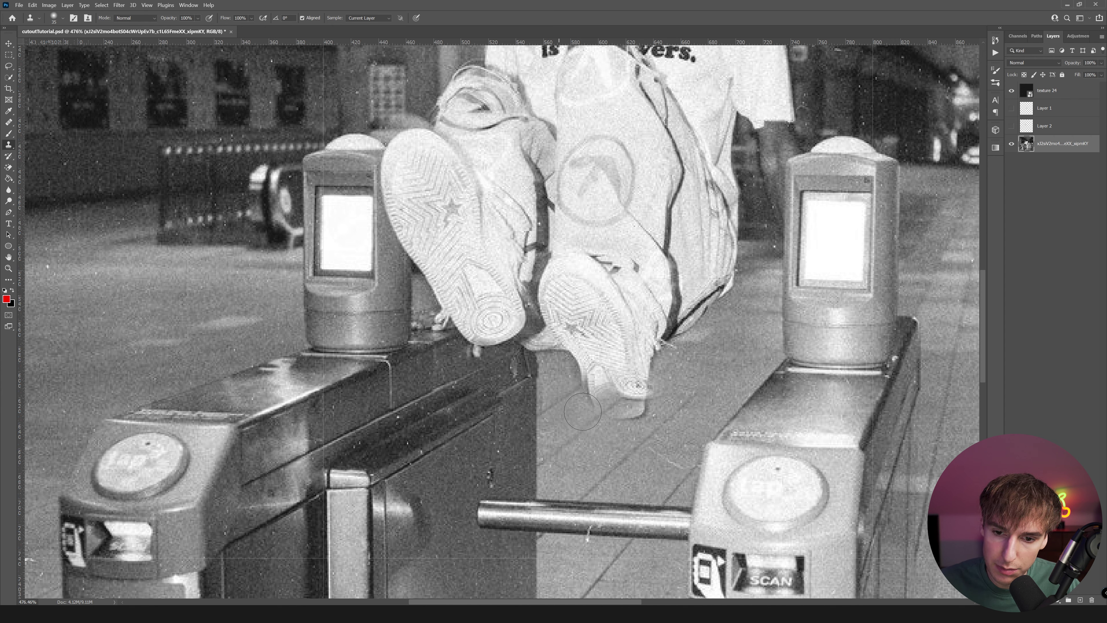
Clone nearby floor over the rest of the right-hand shoe's lower tip, resampling around it and reducing the brush size.
left_click(582, 433, "alt")
left_click_drag(602, 405, 656, 393)
left_click(603, 440, "alt")
key("ctrl+z")
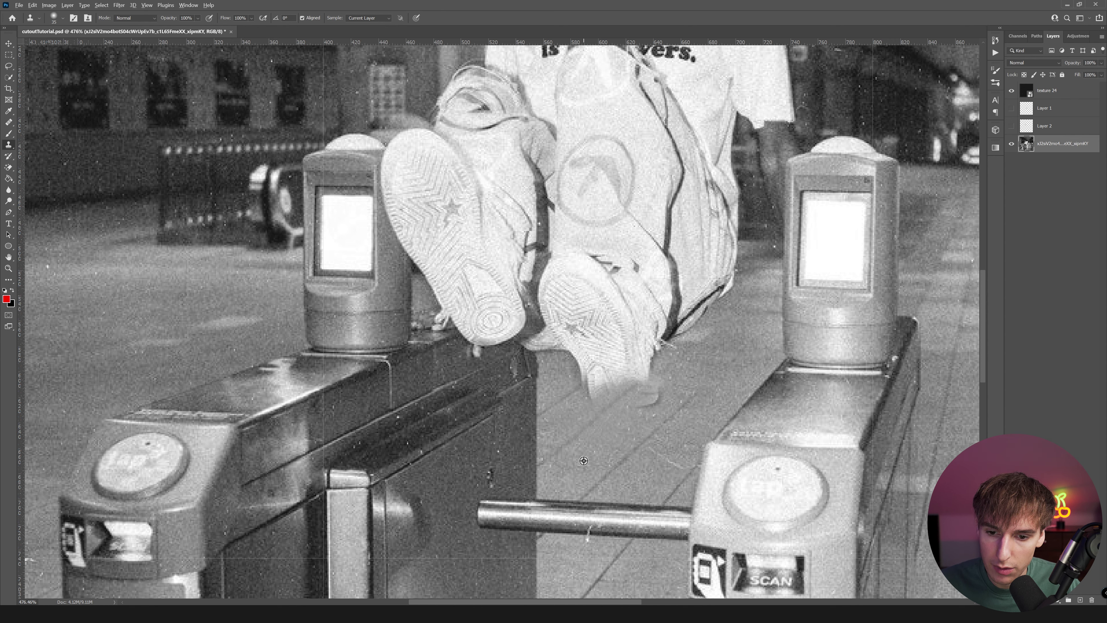
left_click(672, 372, "alt")
mouse_move(654, 393)
left_mouse_down()
mouse_move(632, 406)
mouse_move(648, 404)
mouse_move(648, 430)
mouse_move(627, 411)
left_mouse_up()
left_click(593, 457, "alt")
key("bracketleft")
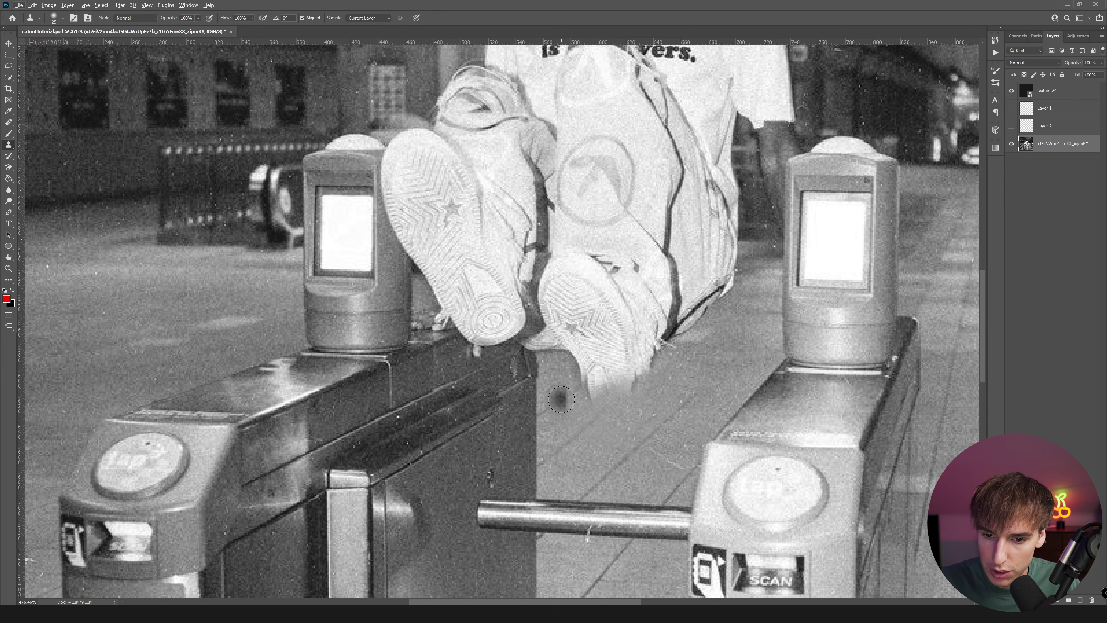
mouse_move(562, 400)
left_mouse_down()
mouse_move(595, 377)
mouse_move(582, 357)
mouse_move(567, 373)
left_mouse_up()
left_click(573, 392, "alt")
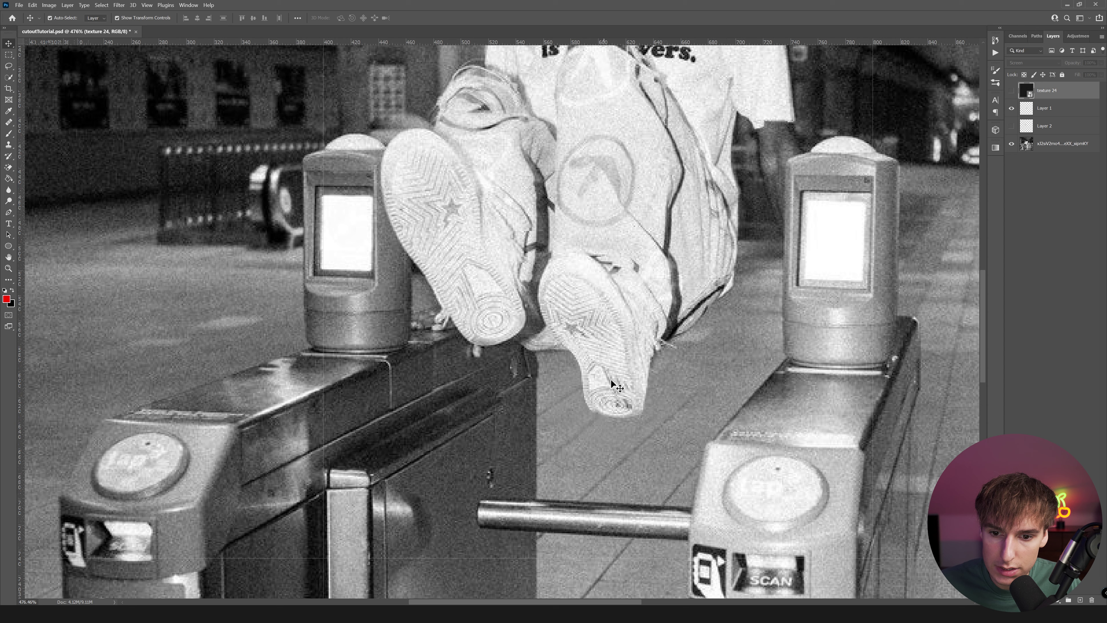
Show Layer 1 and try shifting its leg cutout over the photo.
mouse_move(611, 383)
left_mouse_down()
mouse_move(621, 362)
mouse_move(644, 365)
mouse_move(621, 366)
left_mouse_up()
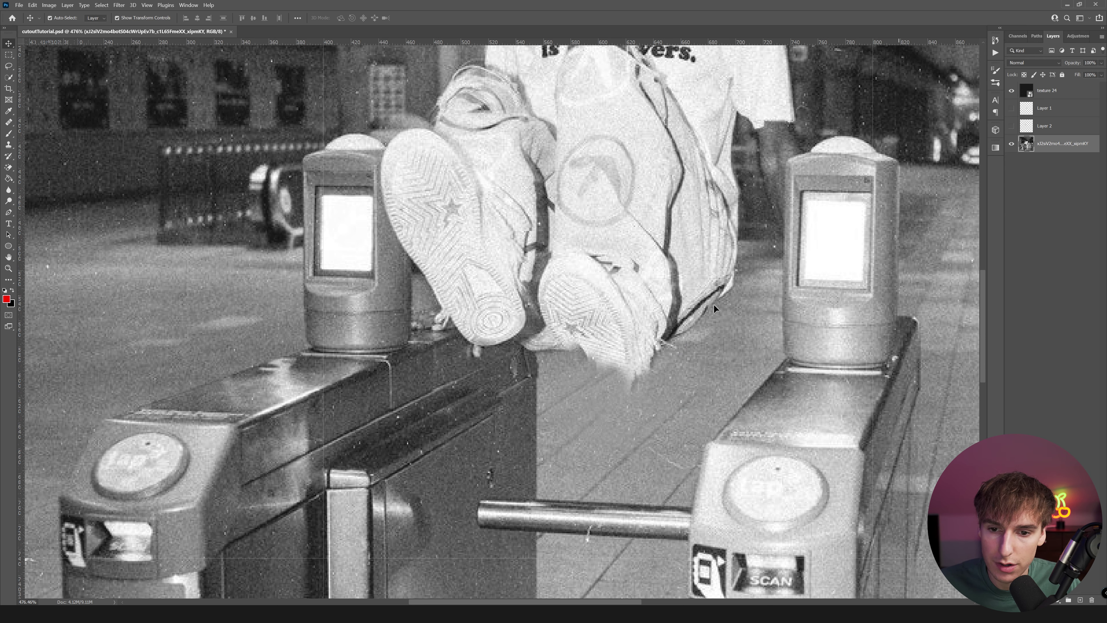
Clone the dark gap between the two shoes over the right-hand sole's inner edge using a much smaller Clone Stamp brush.
key("s")
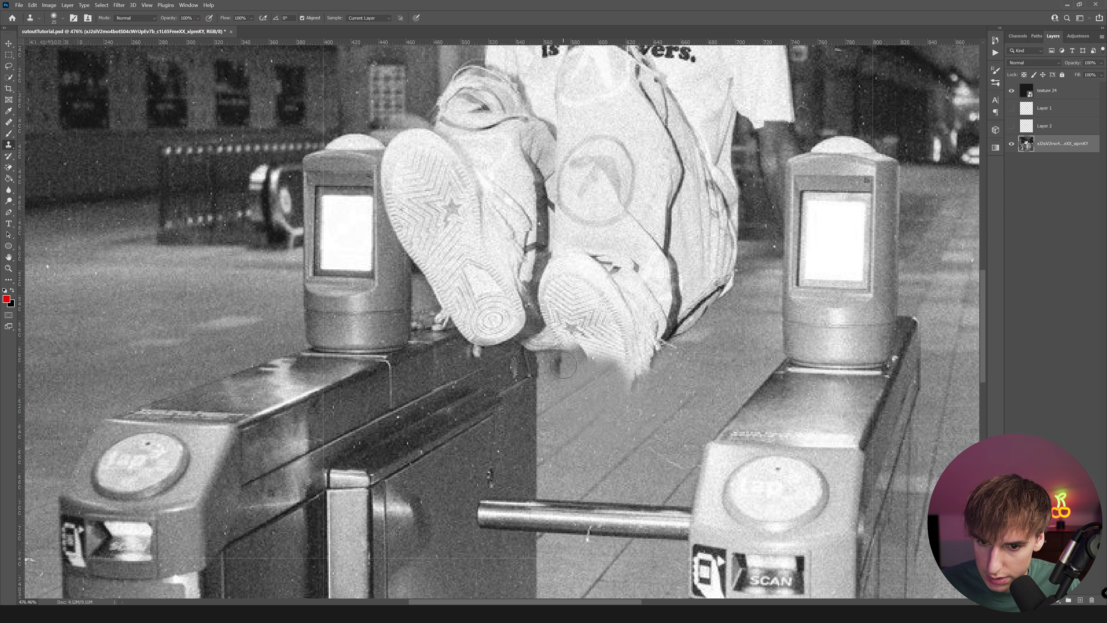
key("bracketleft")
key("bracketleft")
key("bracketleft")
key("bracketleft")
key("bracketleft")
scroll(535, 346, "up", 4)
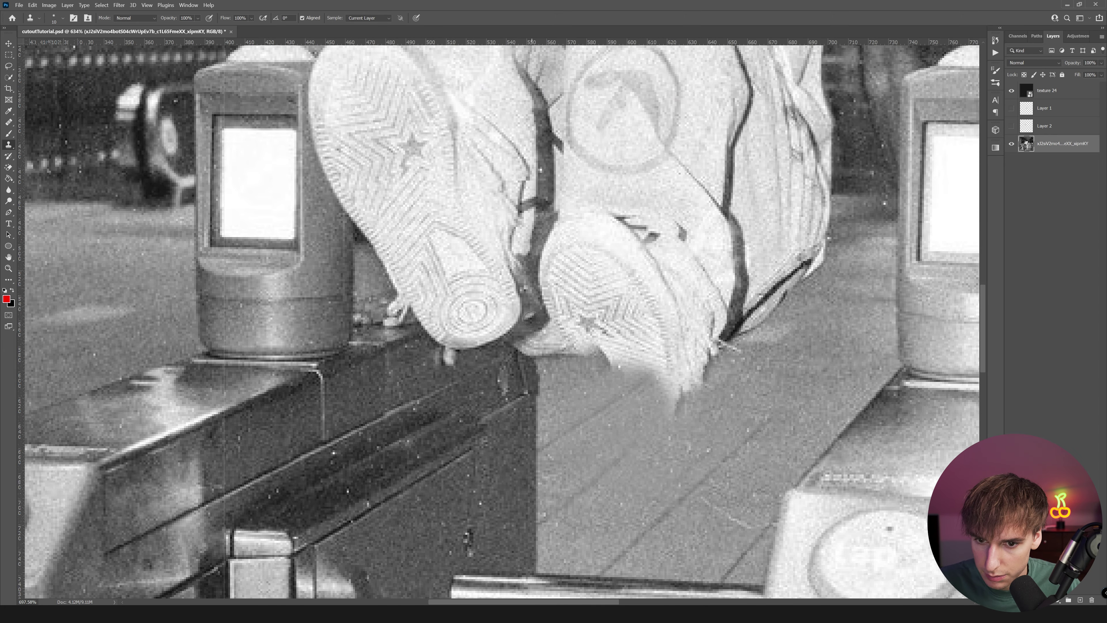
left_click(529, 316, "alt")
key("bracketleft")
scroll(546, 337, "up", 1)
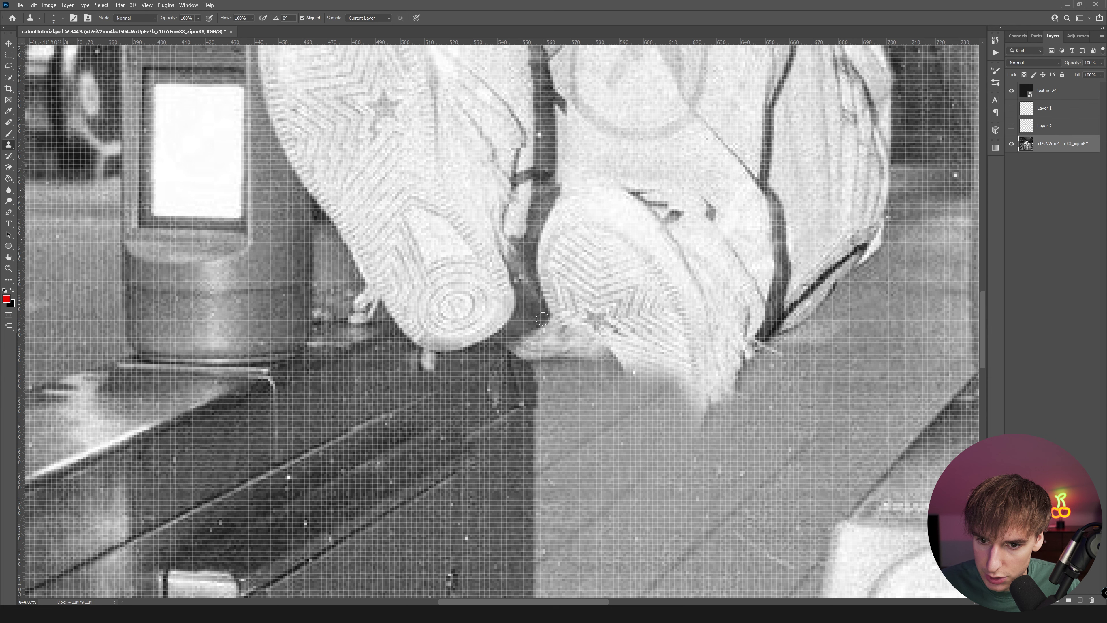
mouse_move(543, 319)
left_mouse_down()
mouse_move(569, 302)
mouse_move(552, 286)
left_mouse_up()
left_click(539, 312, "alt")
left_click(528, 287, "alt")
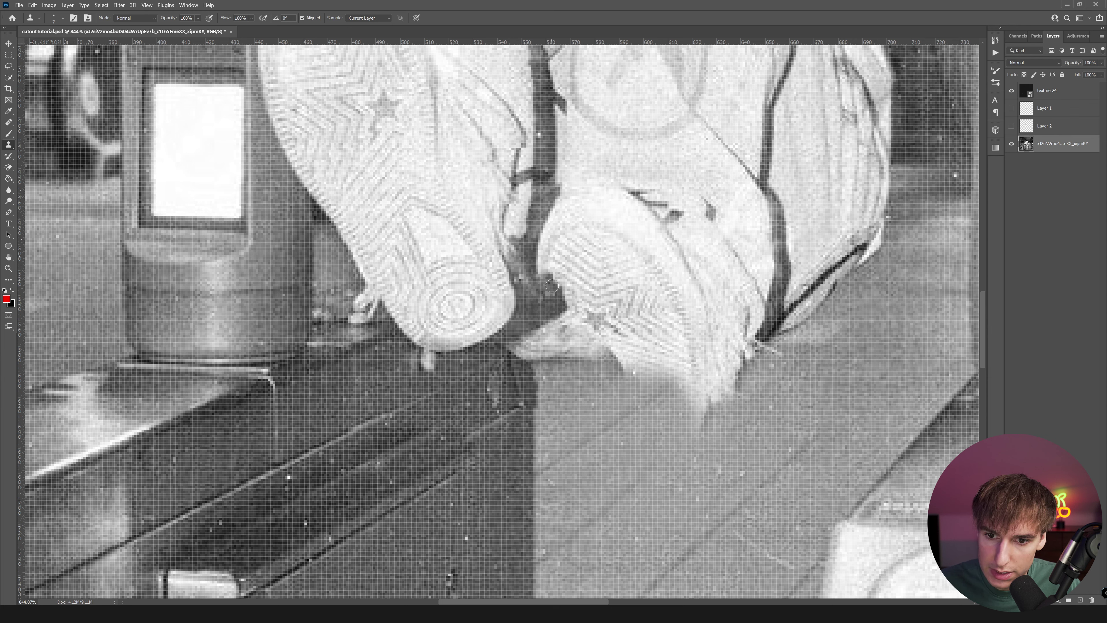
Extend the cloned dark gap upward along the right-hand shoe's inner edge and save the document.
scroll(550, 284, "down", 3)
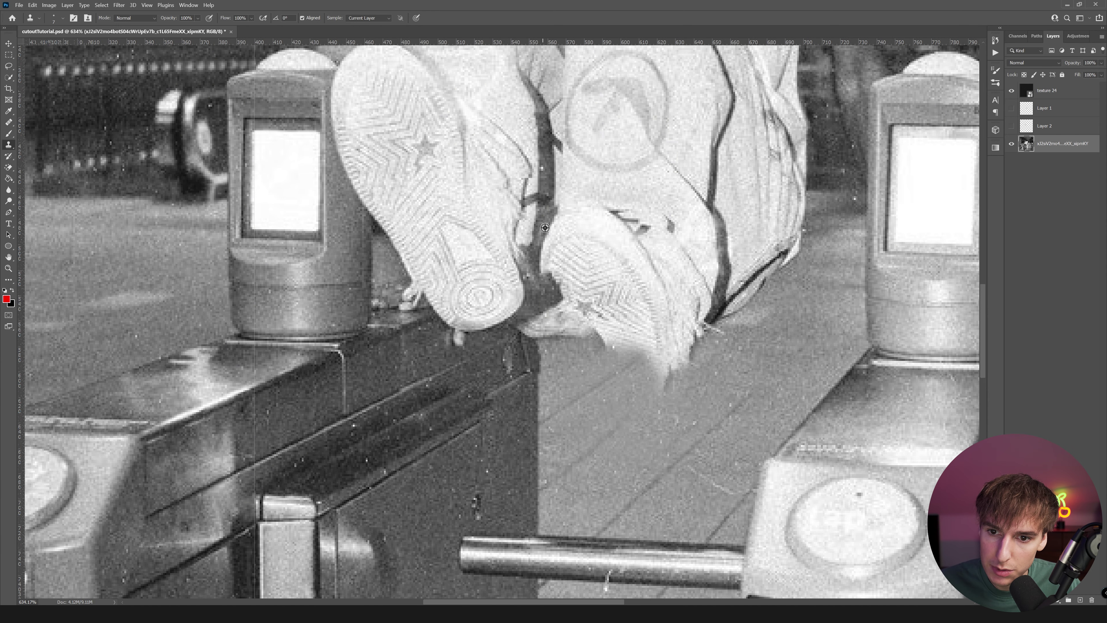
left_click(544, 225, "alt")
mouse_move(551, 217)
left_mouse_down()
mouse_move(562, 217)
mouse_move(547, 236)
mouse_move(545, 292)
mouse_move(555, 227)
left_mouse_up()
left_click(546, 215, "alt")
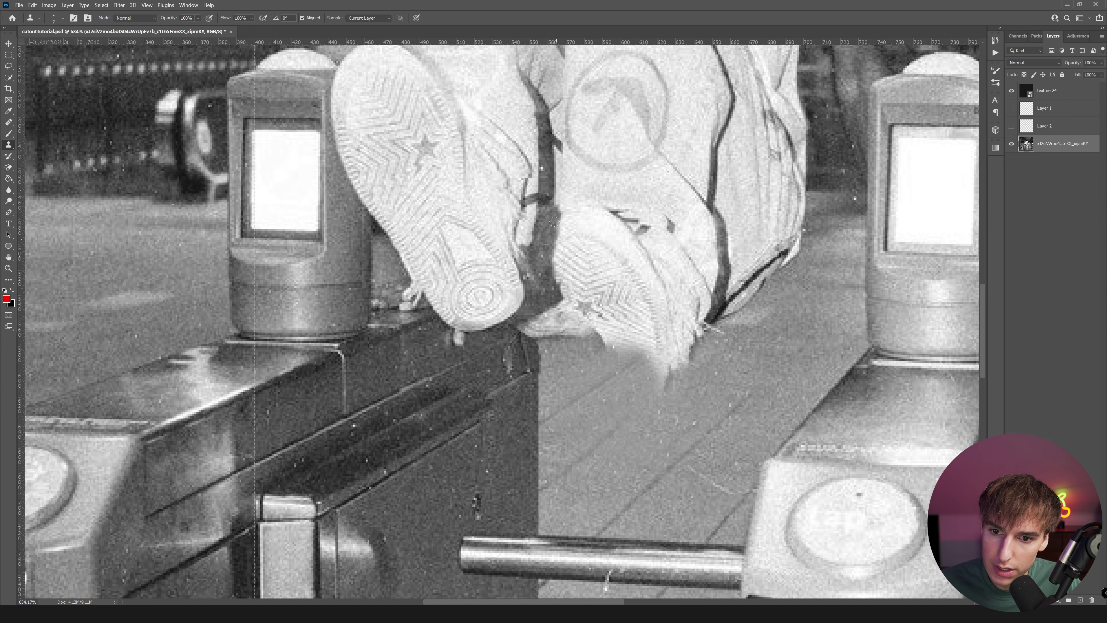
key("ctrl+s")
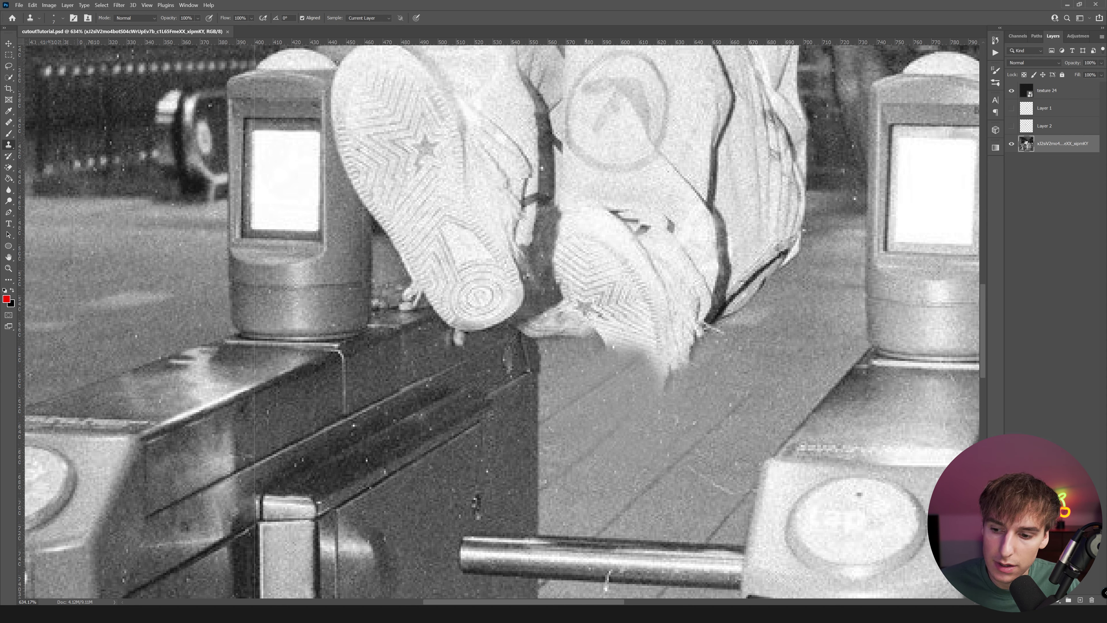
Switch to After Effects and examine the retouched area behind the rotated leg up close around 0:00:02:00.
key("alt+Tab")
key("period")
key("period")
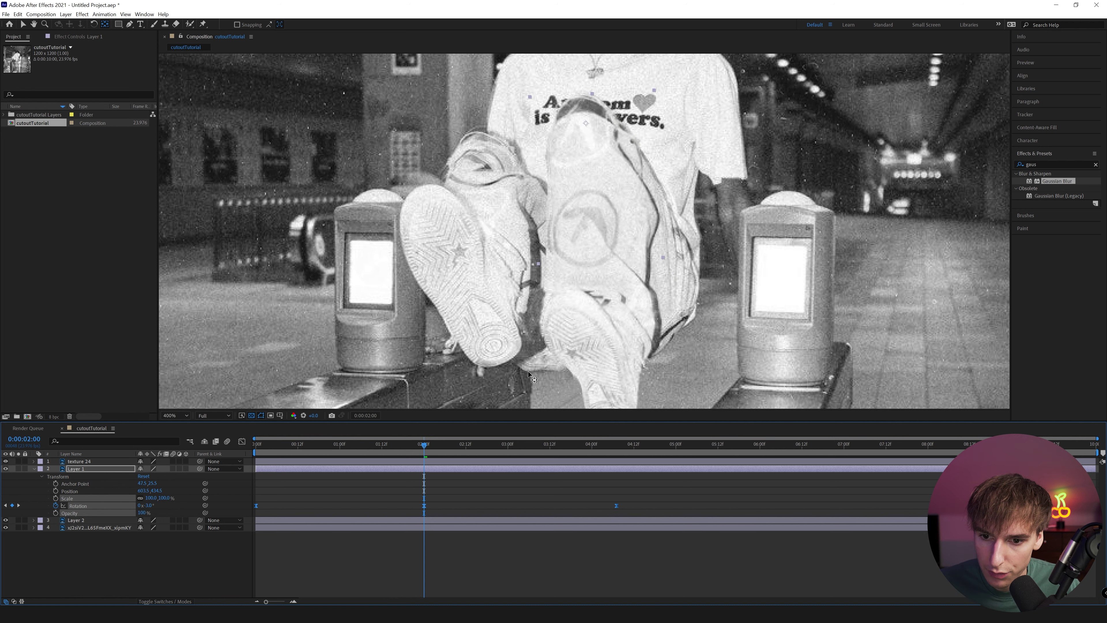
left_click(452, 512)
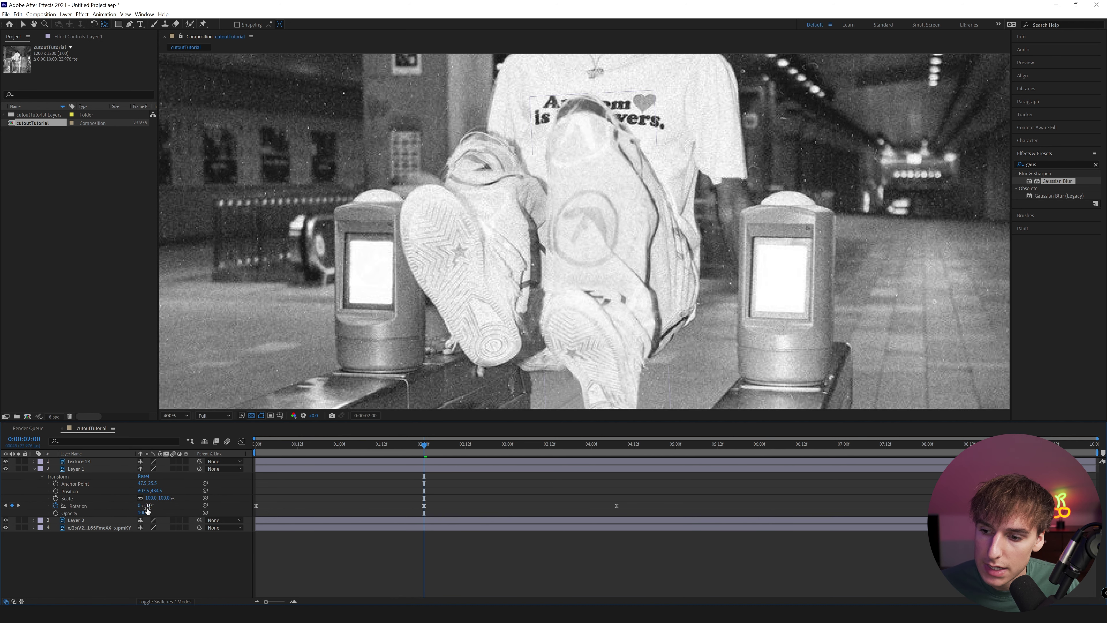
mouse_move(424, 449)
left_mouse_down()
mouse_move(409, 451)
mouse_move(423, 450)
left_mouse_up()
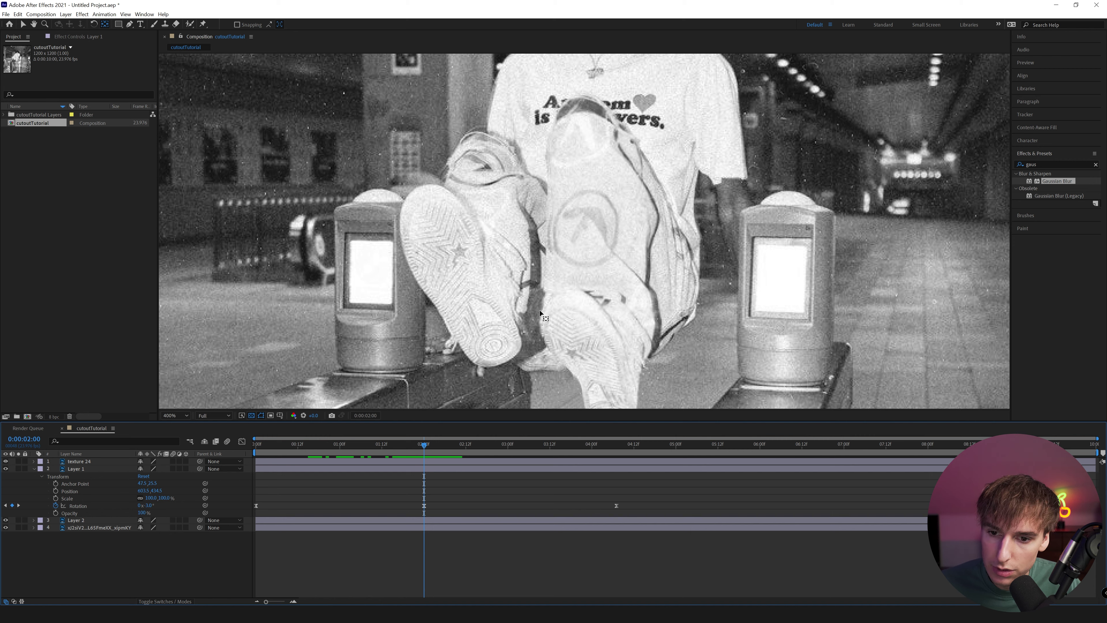
Switch to Photoshop and clone the left trouser leg's upper edge outward over the neighbouring leg on the photo layer.
left_click(216, 612)
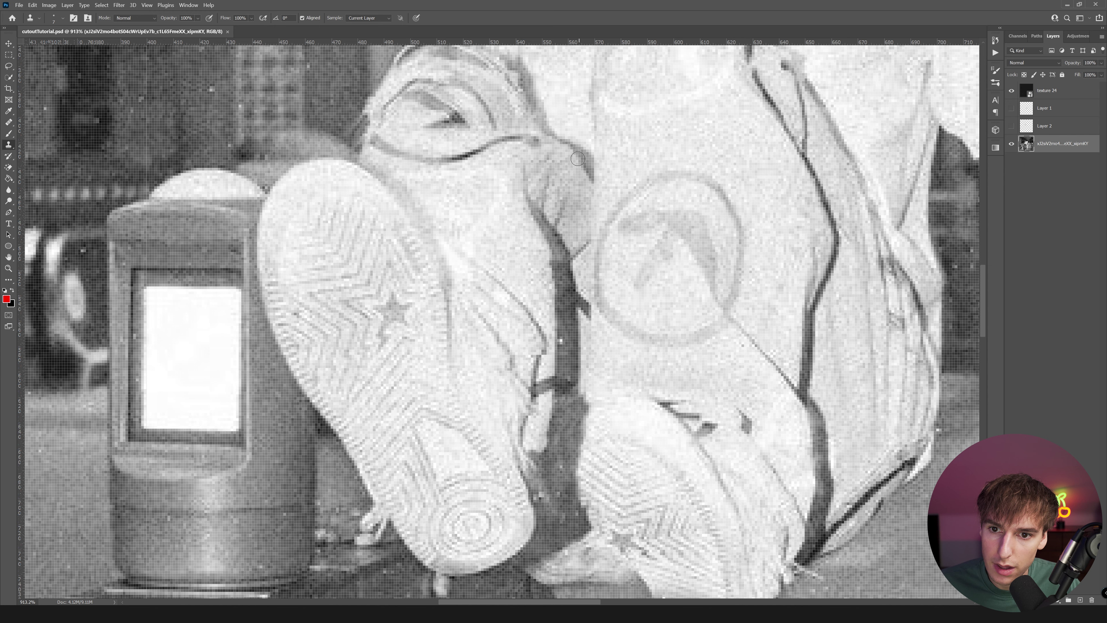
left_click(578, 158, "alt")
mouse_move(594, 179)
left_mouse_down()
mouse_move(602, 194)
mouse_move(593, 171)
left_mouse_up()
left_click(578, 150, "alt")
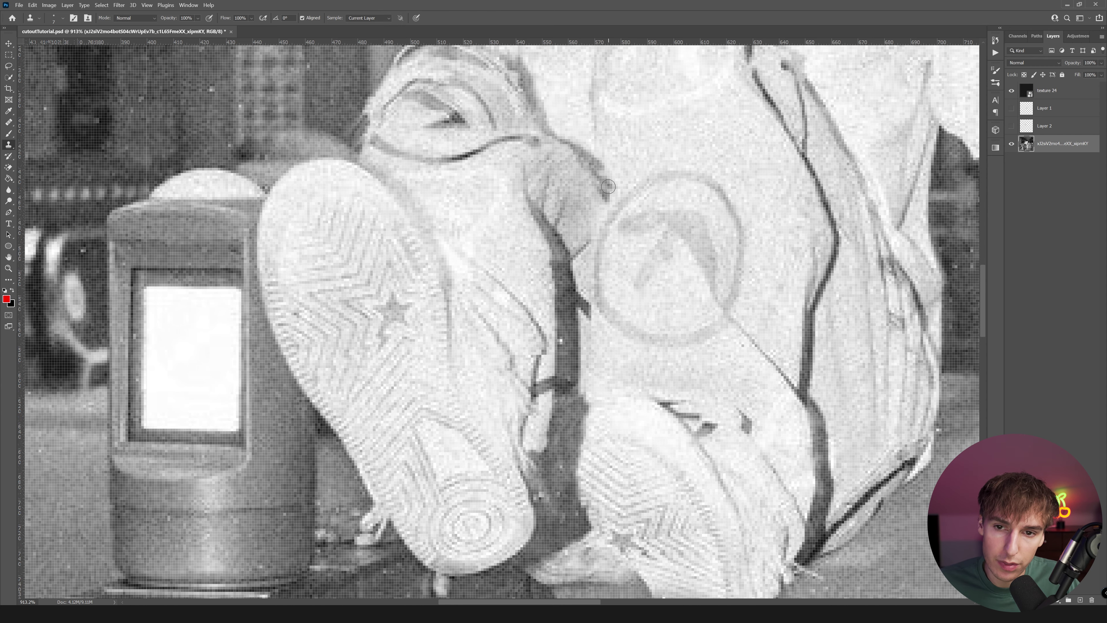
left_click_drag(609, 191, 603, 178)
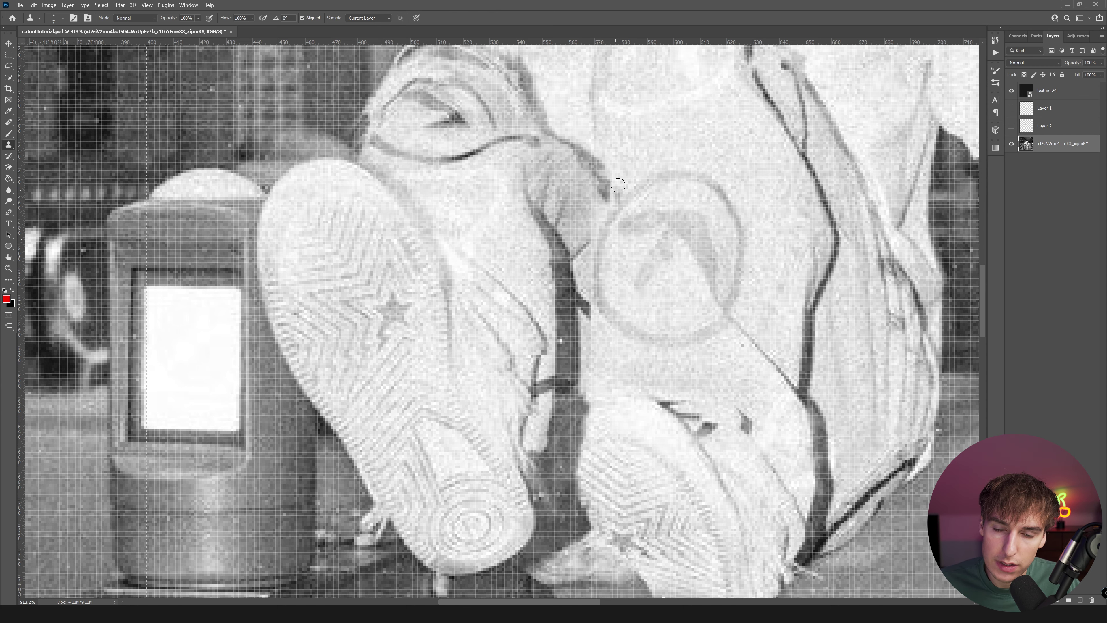
Clone the white shirt over the right leg's upper inner edge and widen the retouched strip between the legs.
scroll(574, 161, "down", 5)
scroll(606, 167, "up", 2)
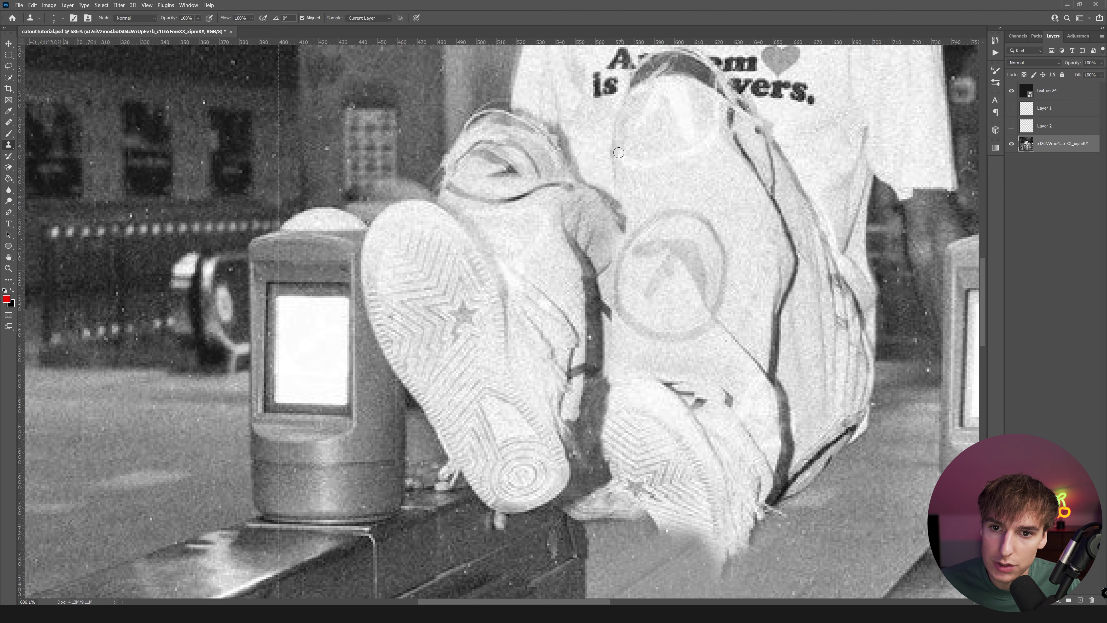
left_click(589, 113, "alt")
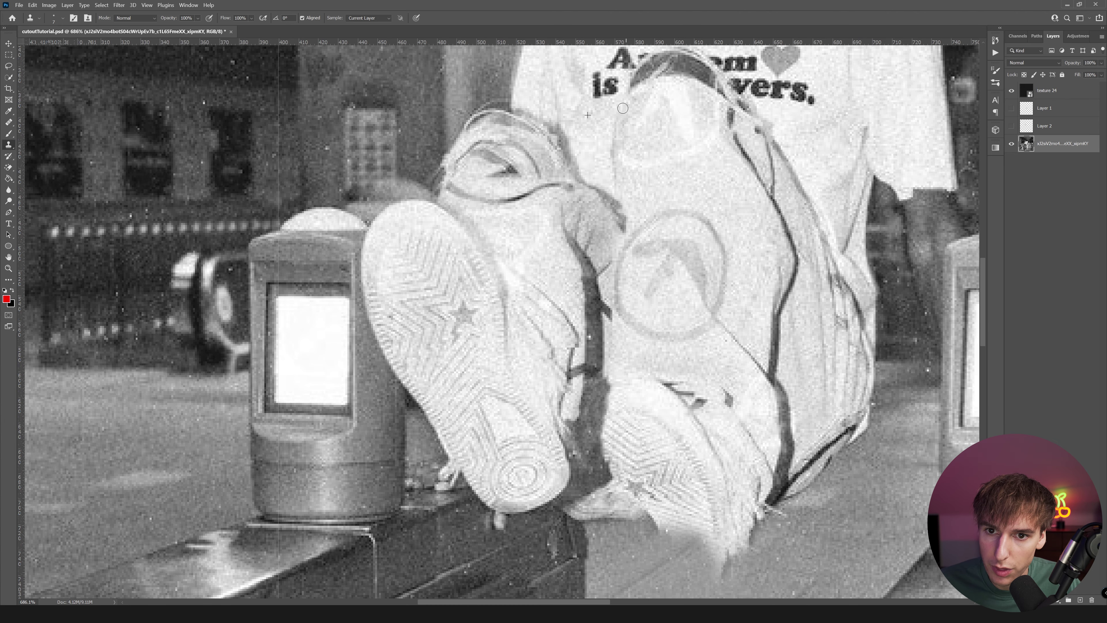
mouse_move(624, 108)
left_mouse_down()
mouse_move(613, 145)
mouse_move(624, 185)
mouse_move(622, 144)
mouse_move(640, 116)
mouse_move(630, 100)
mouse_move(630, 109)
left_mouse_up()
left_click(627, 123, "alt")
left_click(604, 115, "alt")
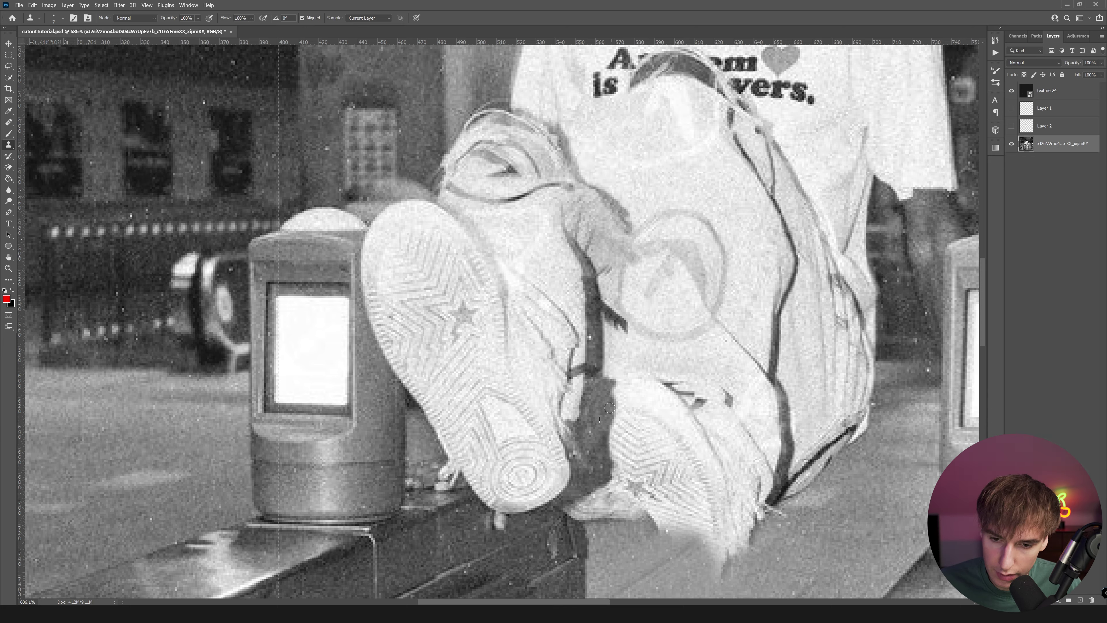
scroll(640, 366, "down", 5)
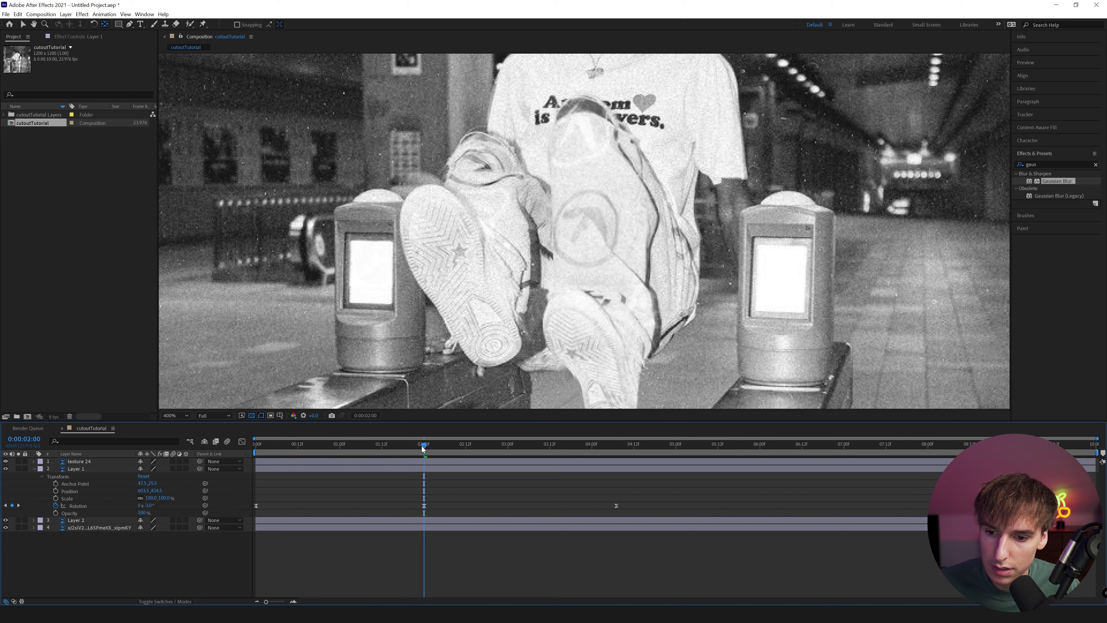
Preview the leg swing around 0:00:02:00 in After Effects and check the retouched background behind Layer 1.
key("space")
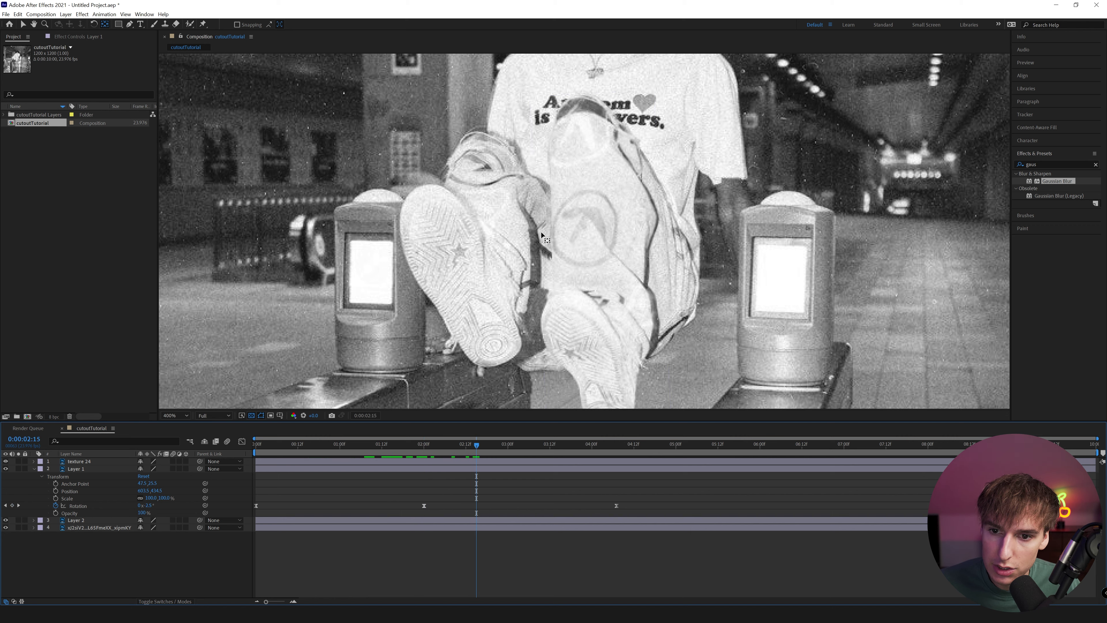
left_click(372, 446)
left_click(6, 462)
left_click(6, 461)
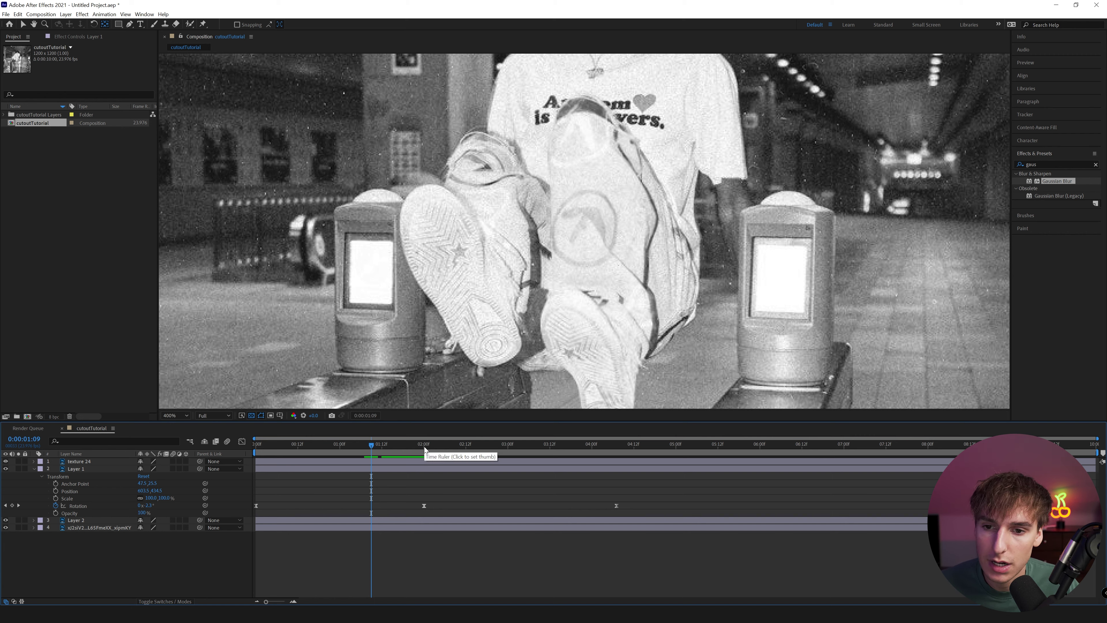
left_click_drag(425, 449, 354, 476)
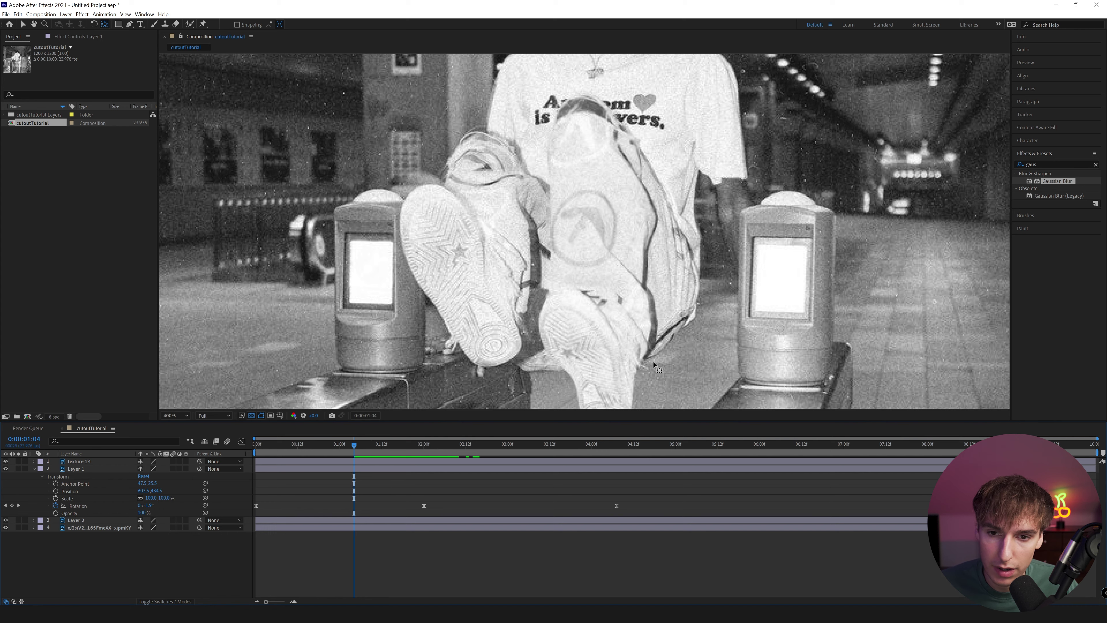
Play back the leg swing from near the start with the whole cover in view, and return to 0:00:02:00.
scroll(653, 364, "down", 3)
scroll(604, 301, "up", 2)
key("space")
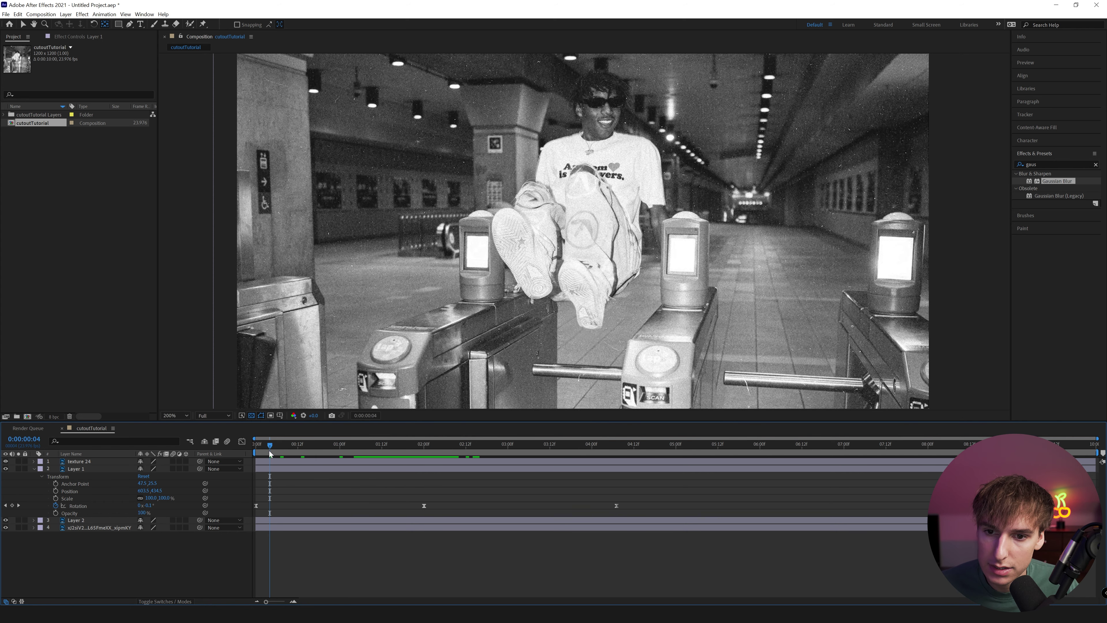
scroll(588, 263, "down", 1)
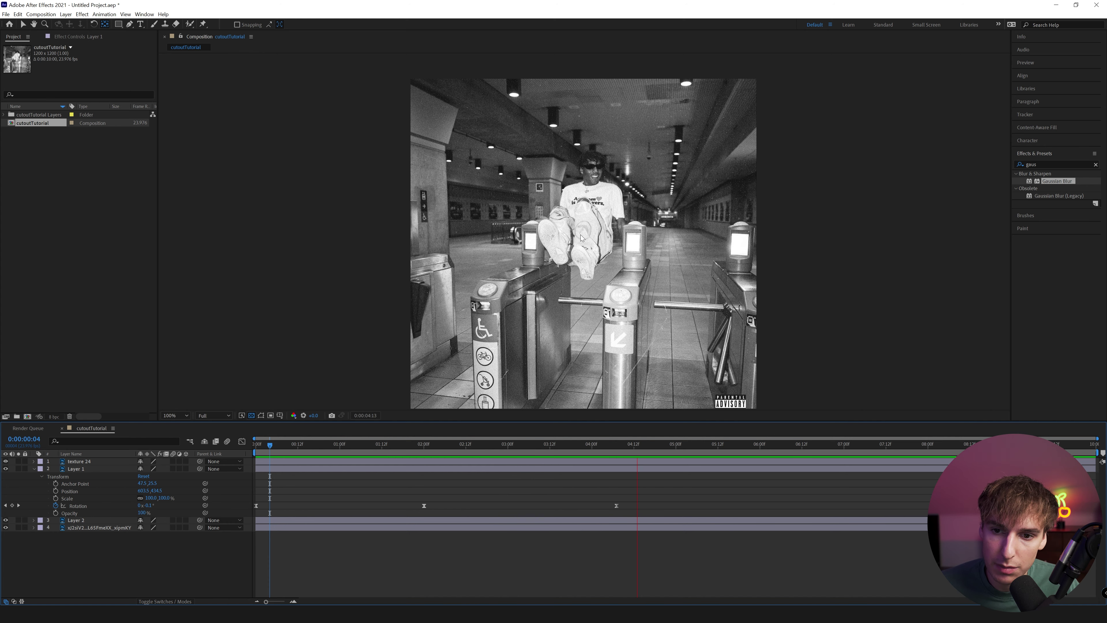
left_click(429, 447)
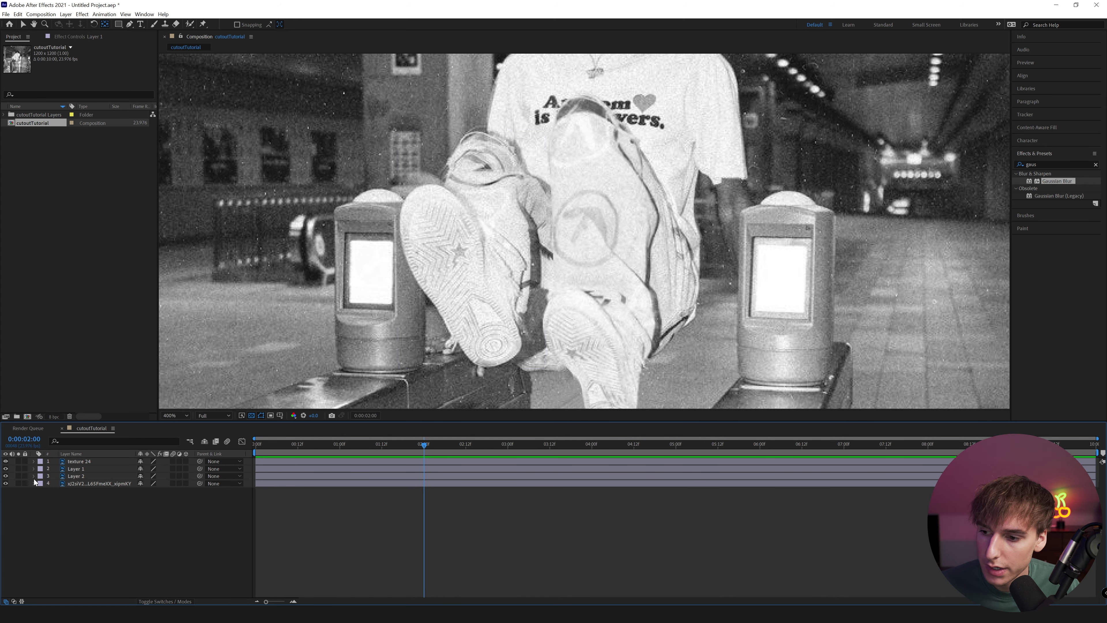
Move Layer 2's anchor point up to the knee and start its rotation keyframes at 0:00:00:00.
left_click(34, 476)
left_click(73, 478)
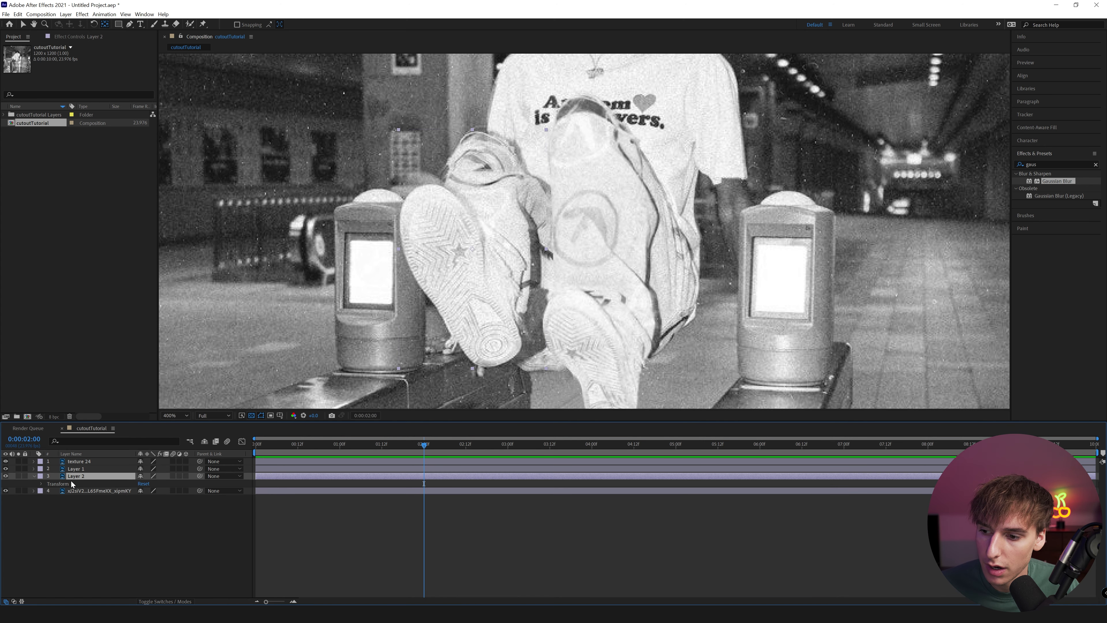
left_click(41, 484)
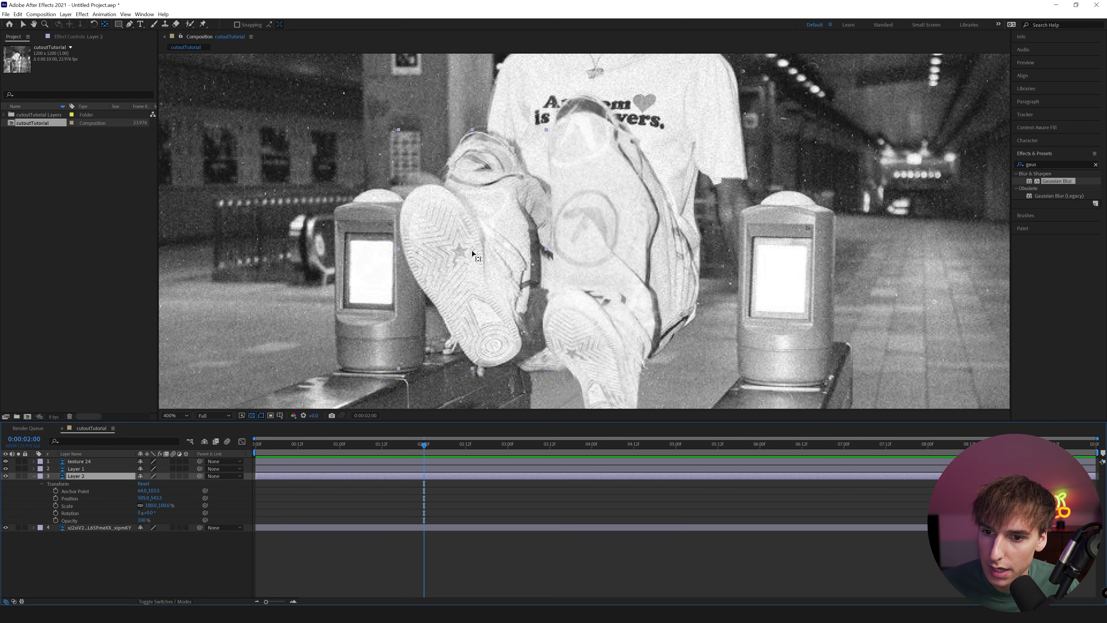
left_click_drag(473, 252, 487, 157)
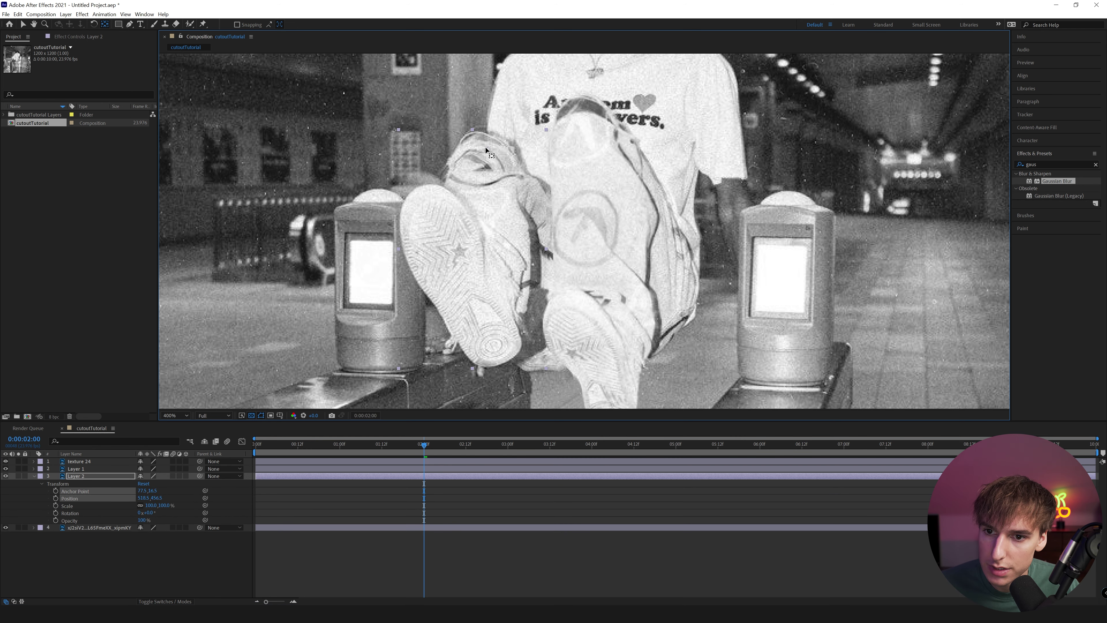
key("Home")
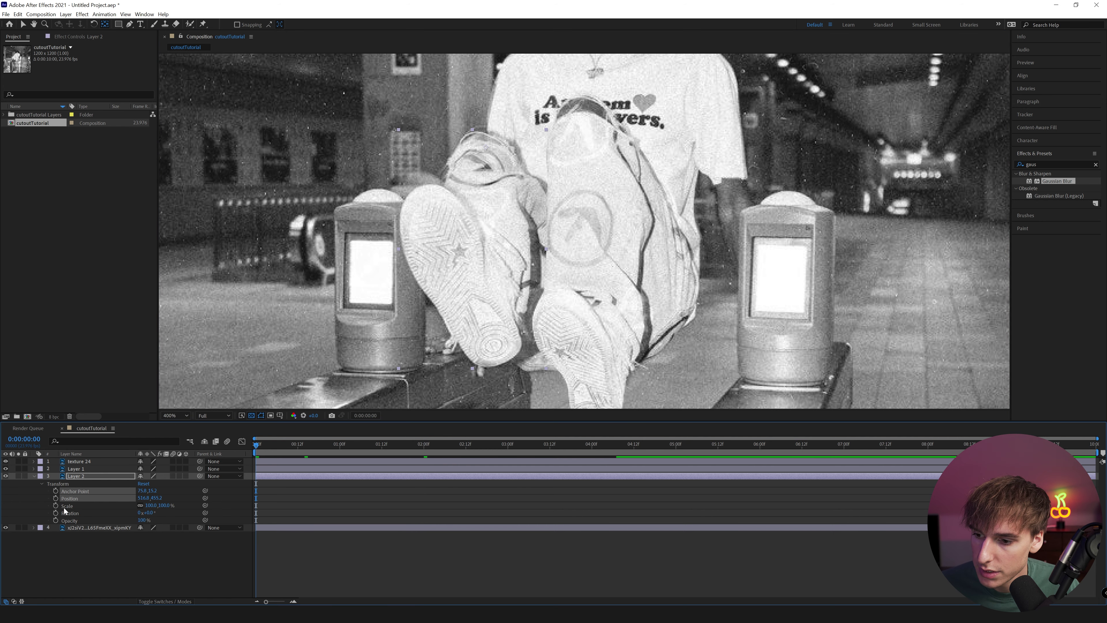
left_click(56, 512)
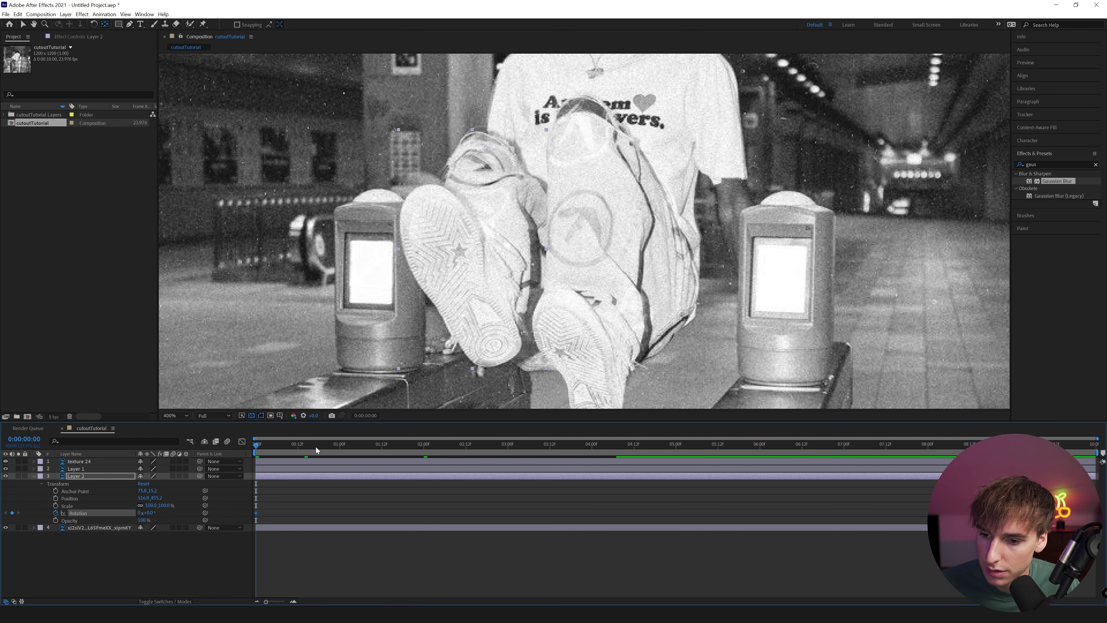
Line up with Layer 1's middle rotation keyframe at 0:00:02:00 and set Layer 2's rotation there to 2°.
left_click(316, 469)
key("u")
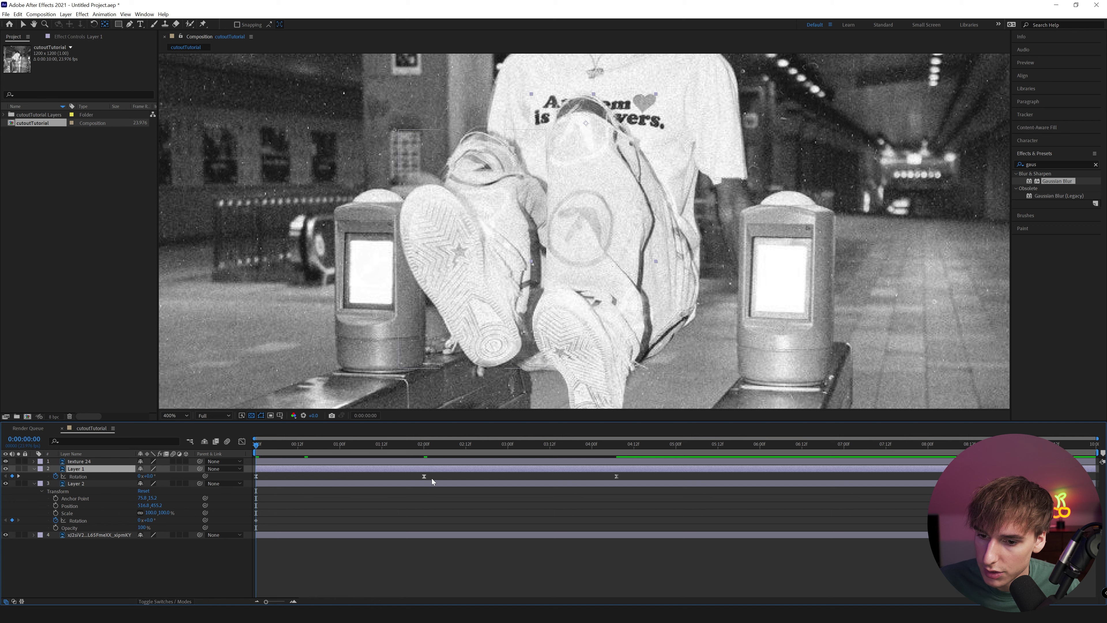
left_click(424, 446)
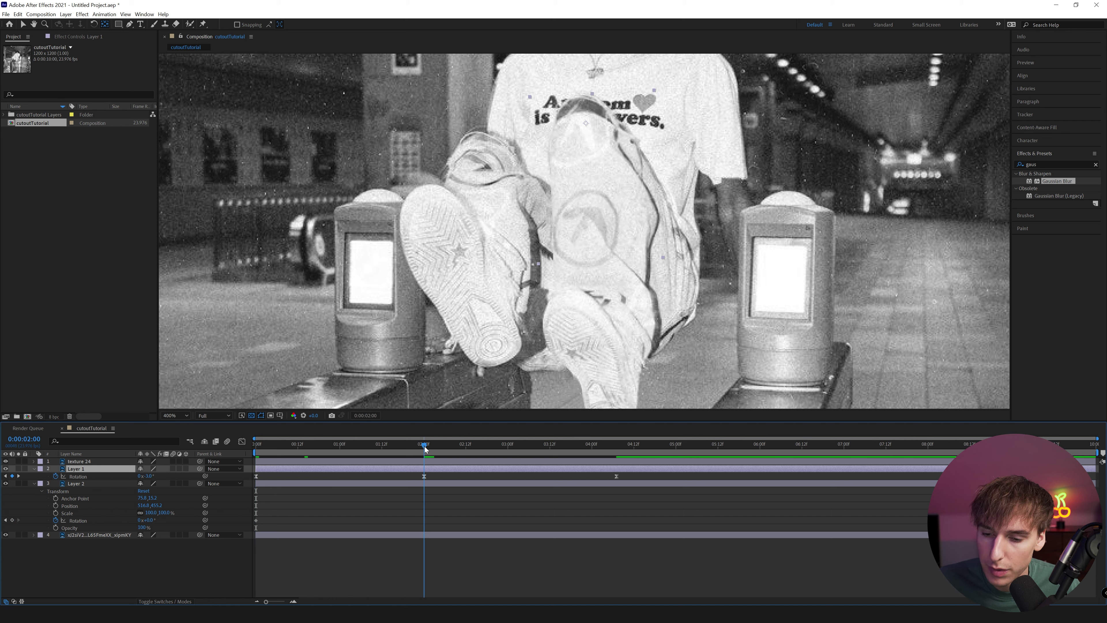
left_click(22, 24)
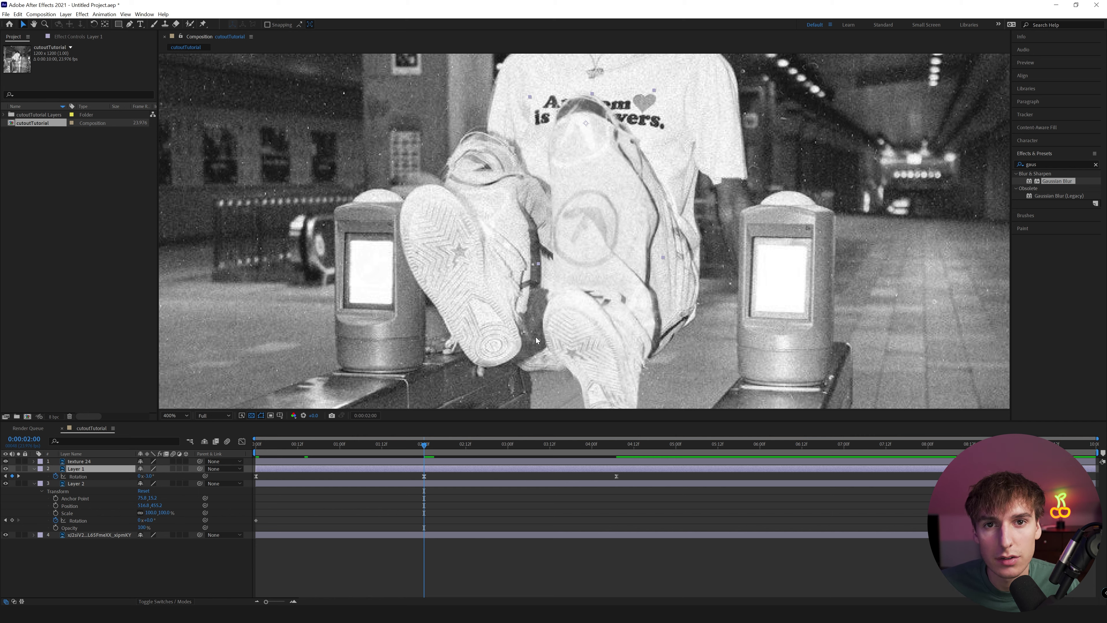
left_click_drag(148, 520, 147, 521)
left_click(480, 371)
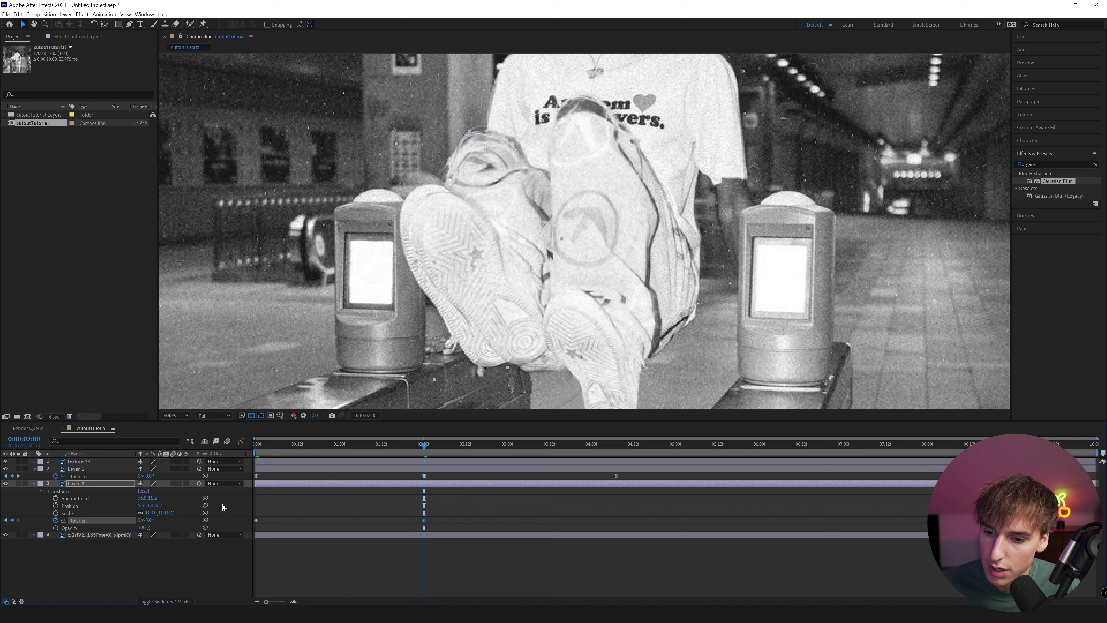
left_click_drag(151, 521, 146, 519)
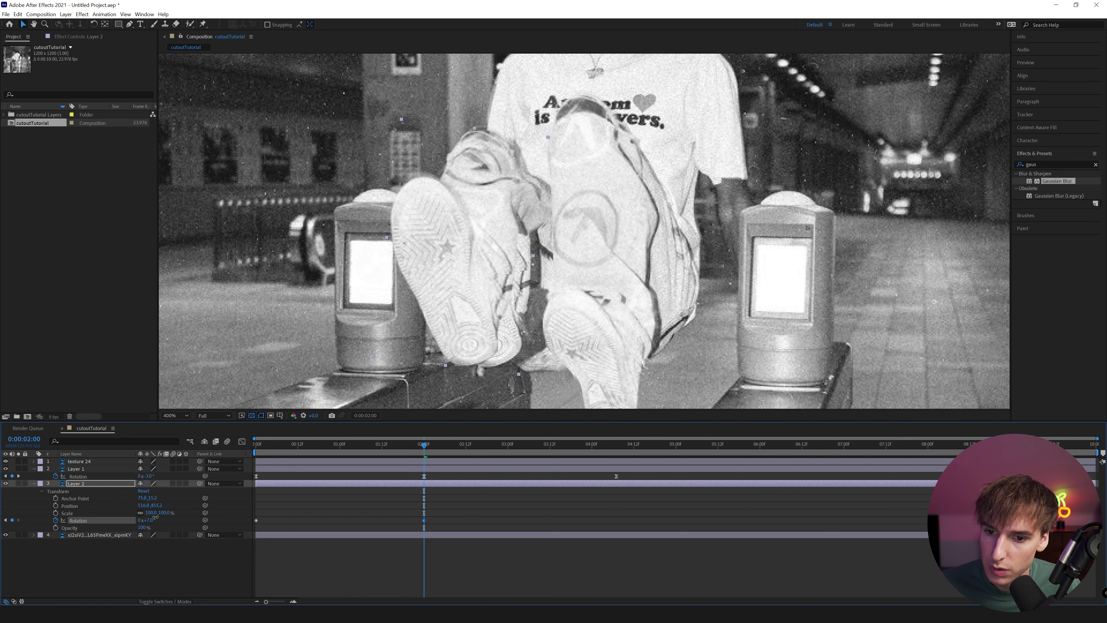
left_click_drag(155, 517, 155, 517)
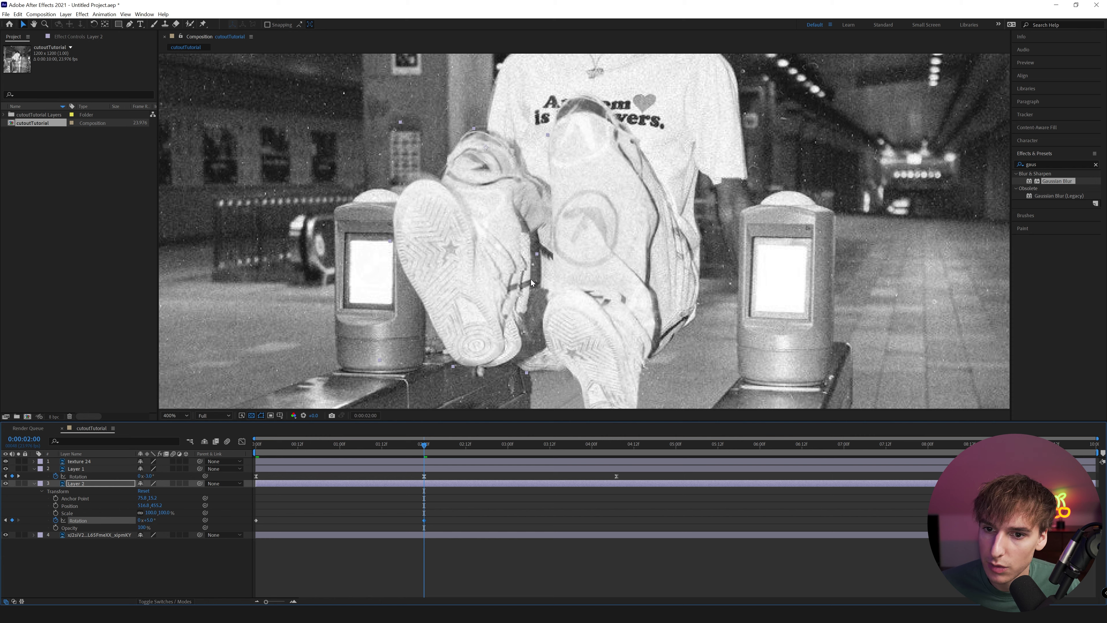
left_click_drag(152, 521, 150, 520)
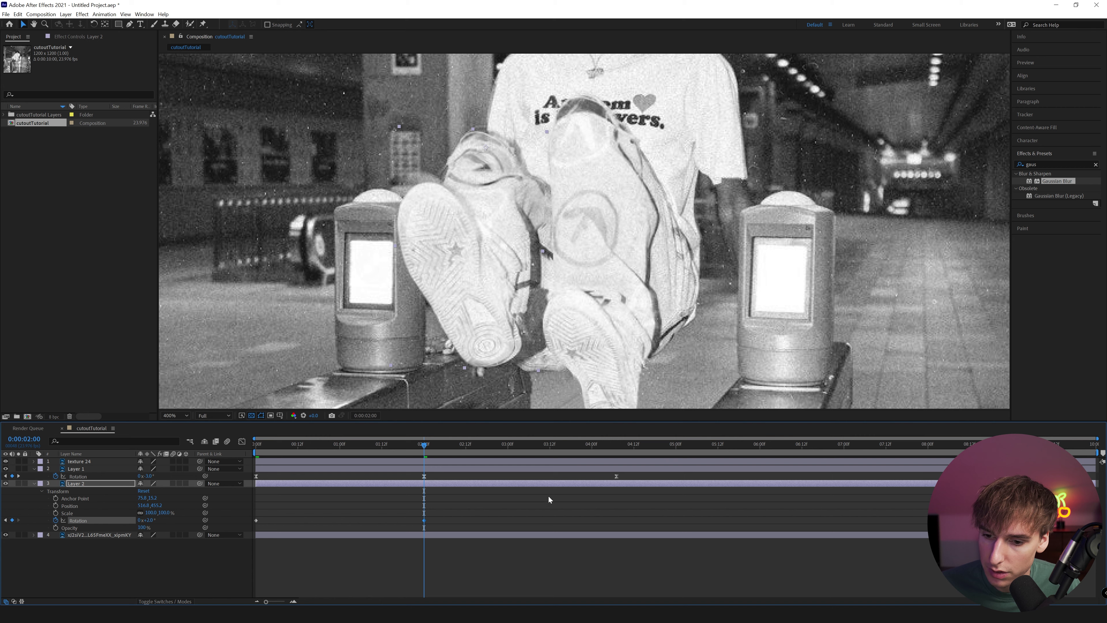
Return Layer 2's rotation to 0° at 0:00:04:07 and apply Easy Ease to its rotation keyframes.
key("k")
right_click(84, 519)
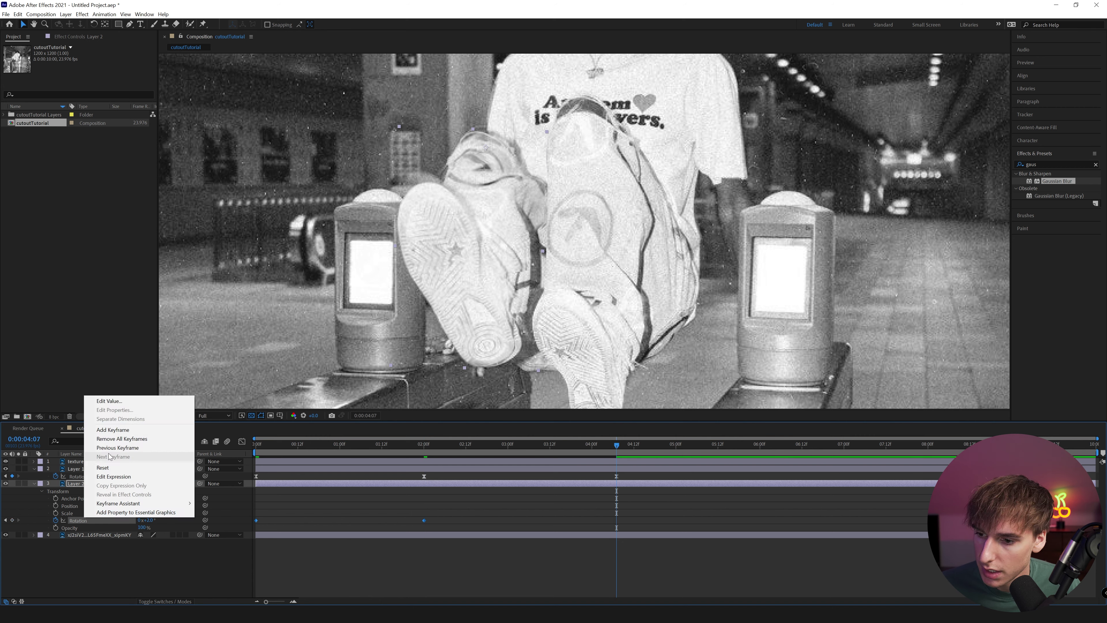
left_click(107, 487)
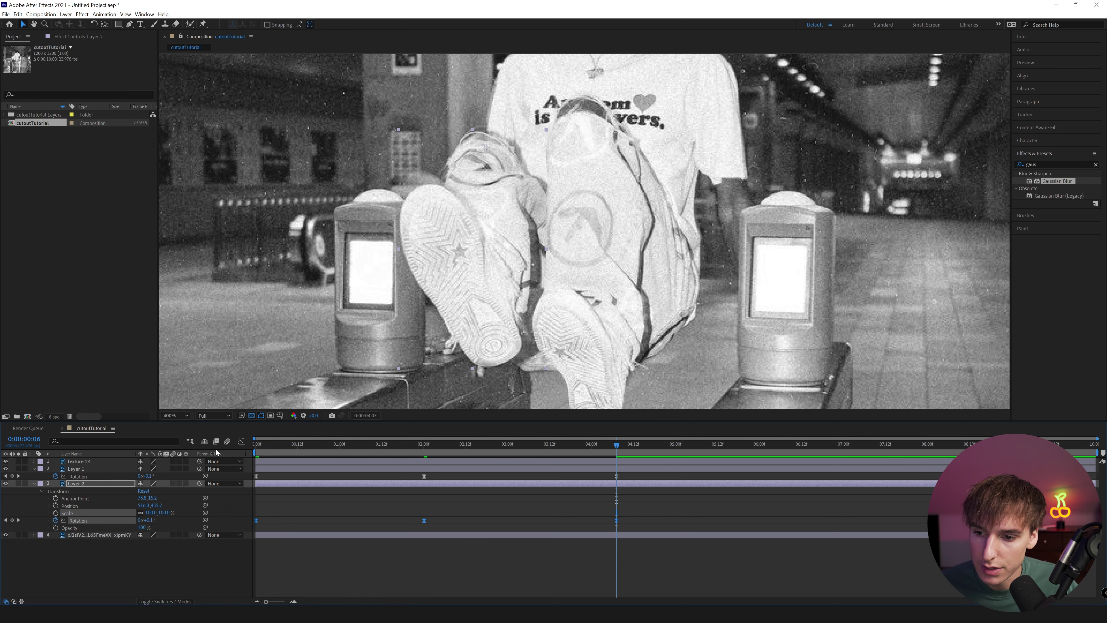
key("space")
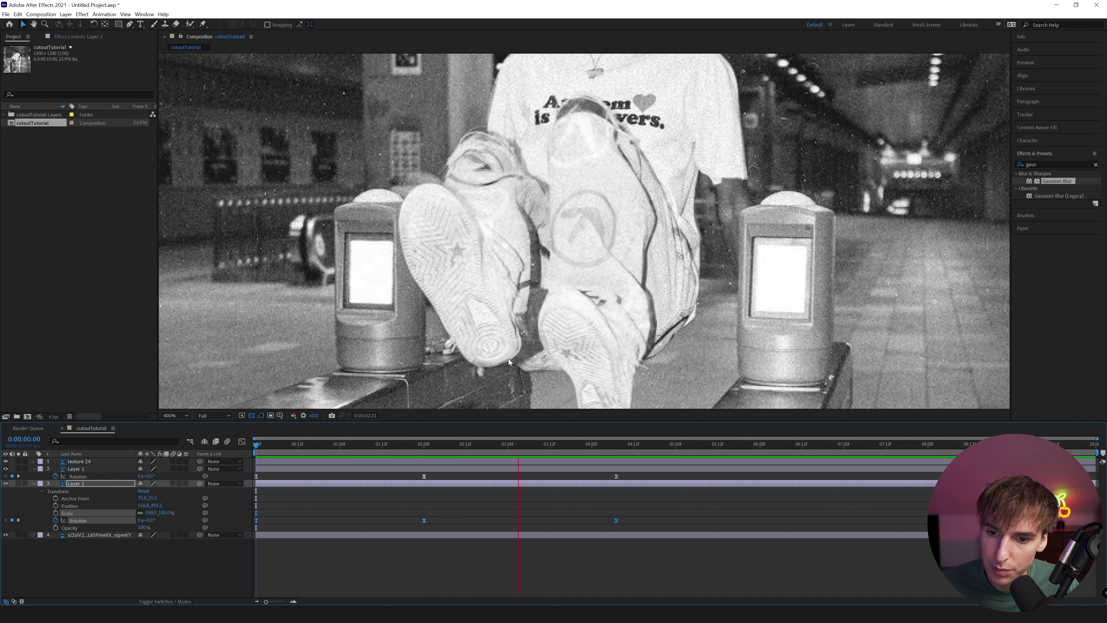
key("space")
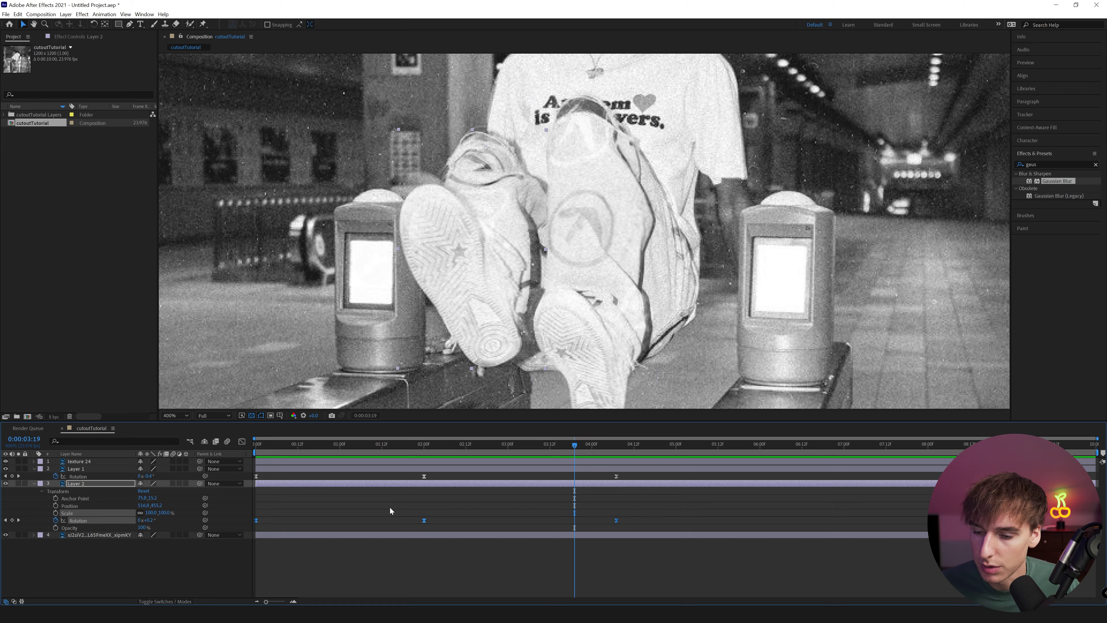
Switch to Photoshop and clone the dark background between the shoes over the front shoe's lower edge on the photo layer.
left_click(257, 614)
scroll(607, 420, "up", 3)
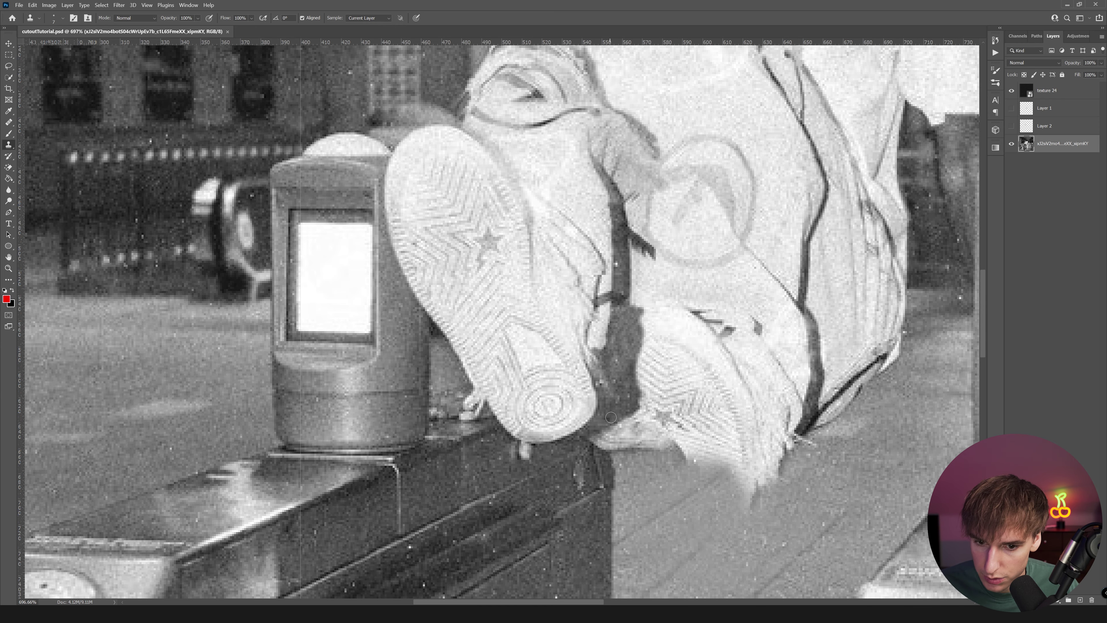
left_click(607, 419, "alt")
mouse_move(598, 417)
left_mouse_down()
mouse_move(581, 384)
mouse_move(615, 402)
mouse_move(569, 428)
mouse_move(586, 371)
left_mouse_up()
key("bracketright")
key("bracketright")
key("bracketright")
key("bracketright")
left_click(615, 401, "alt")
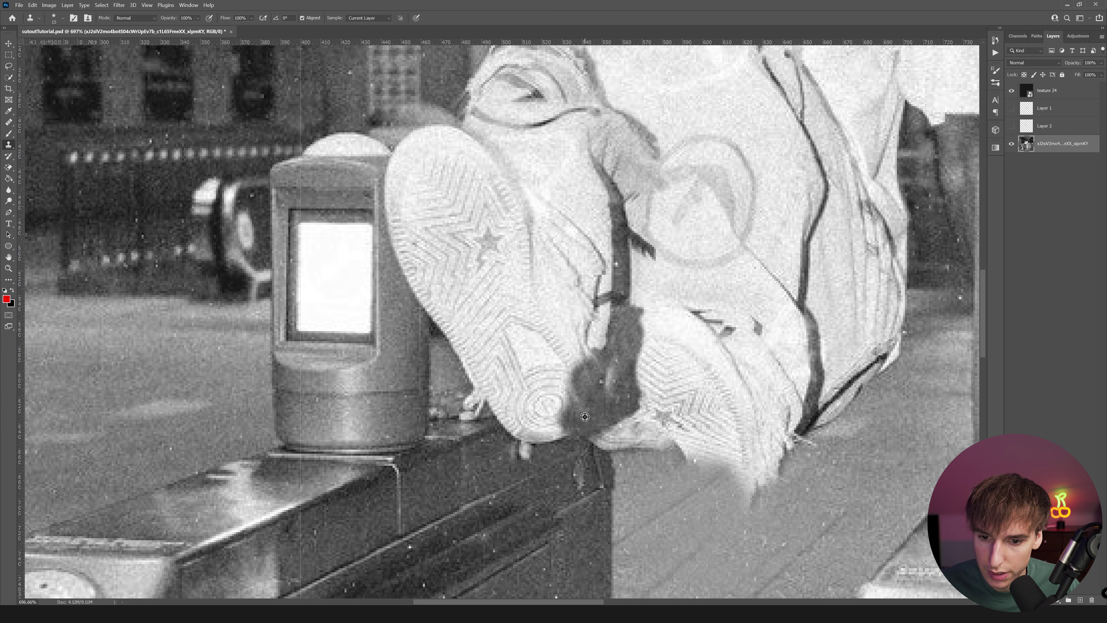
Clone the dark gate surface over the bottom of the front shoe's sole.
left_click(518, 468, "alt")
mouse_move(501, 441)
left_mouse_down()
mouse_move(561, 433)
mouse_move(557, 419)
mouse_move(510, 434)
mouse_move(564, 391)
left_mouse_up()
scroll(546, 450, "down", 3)
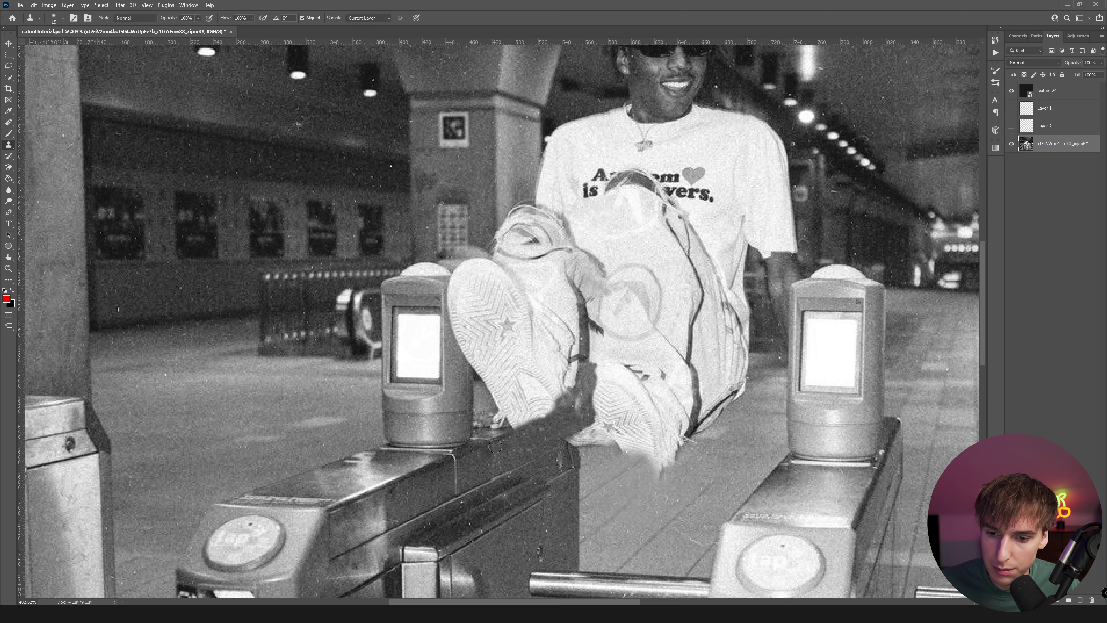
scroll(496, 447, "up", 1)
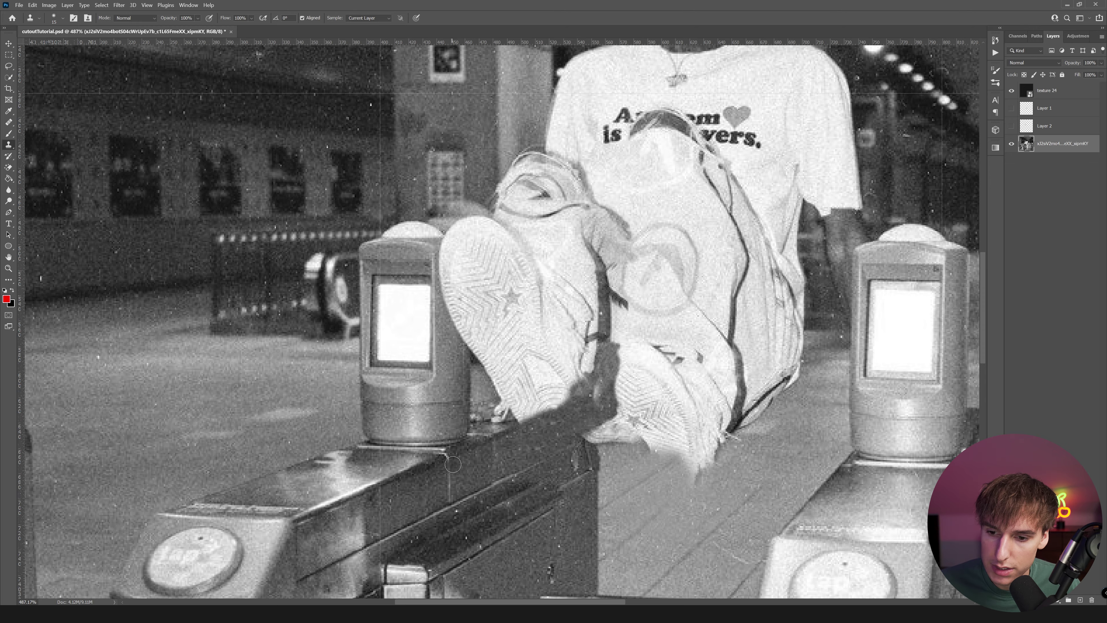
scroll(453, 464, "down", 1)
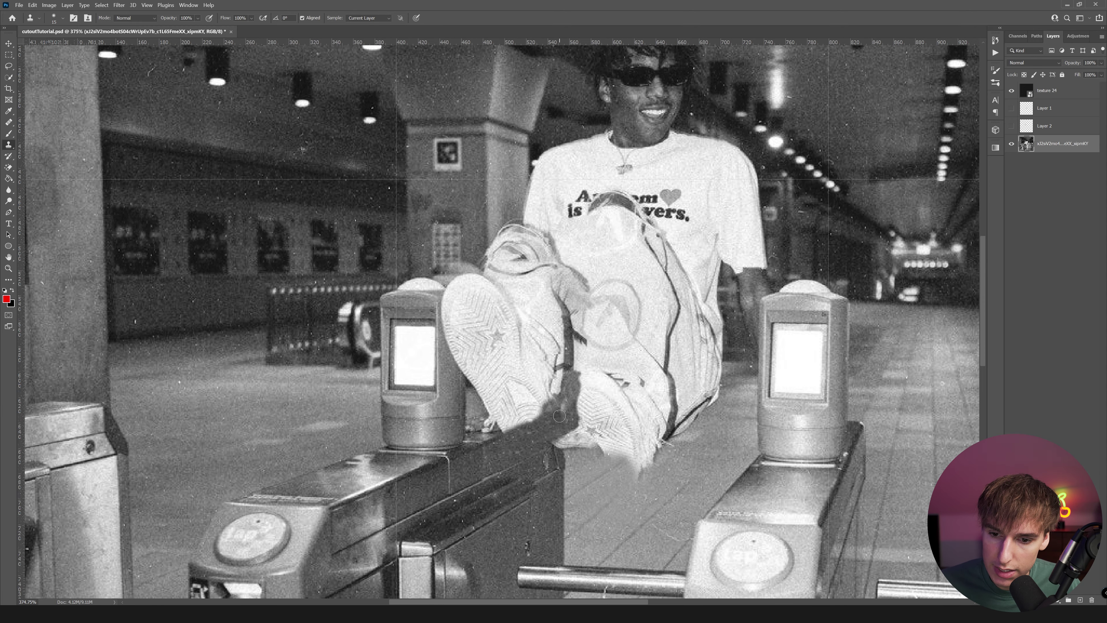
With a smaller brush, extend the cloned dark gap upward between the two trouser legs.
scroll(471, 448, "up", 3)
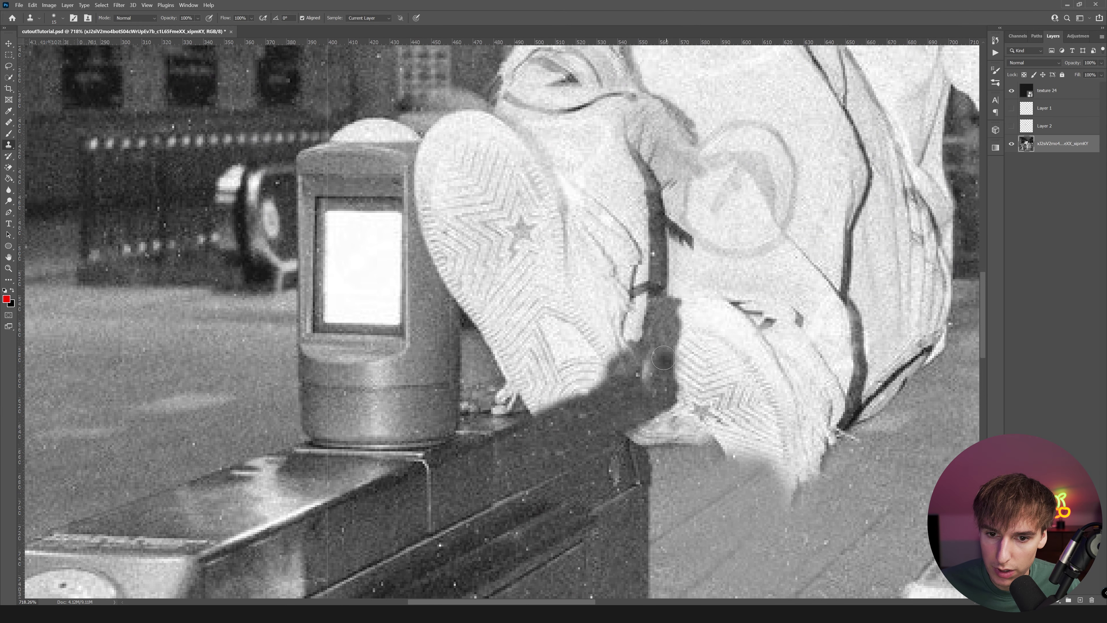
key("bracketleft")
key("bracketleft")
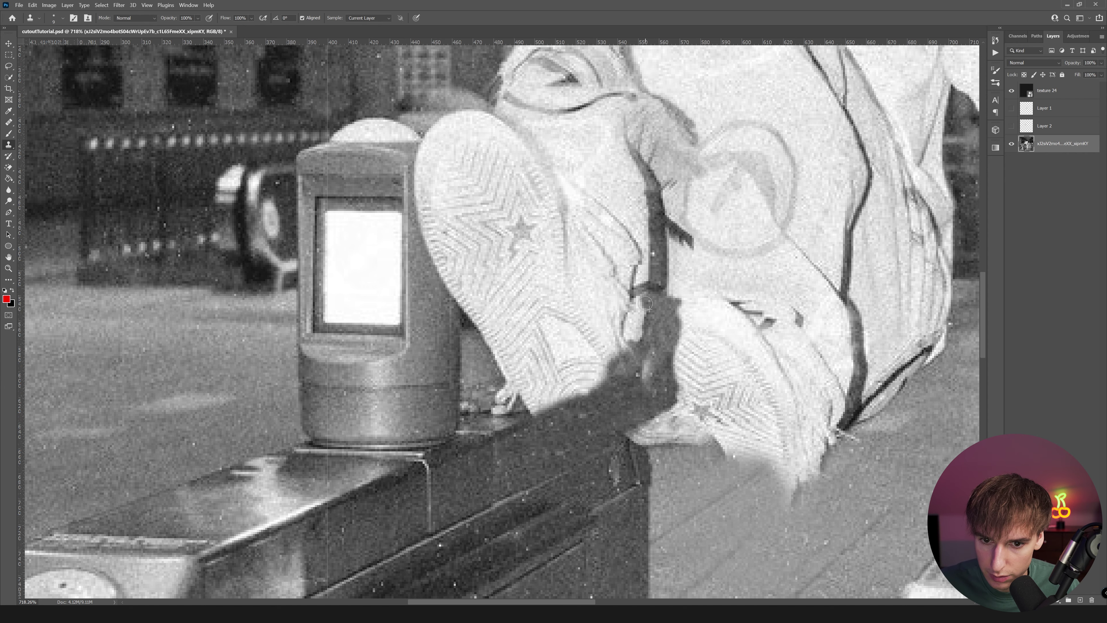
mouse_move(654, 306)
left_mouse_down()
mouse_move(640, 328)
mouse_move(642, 195)
left_mouse_up()
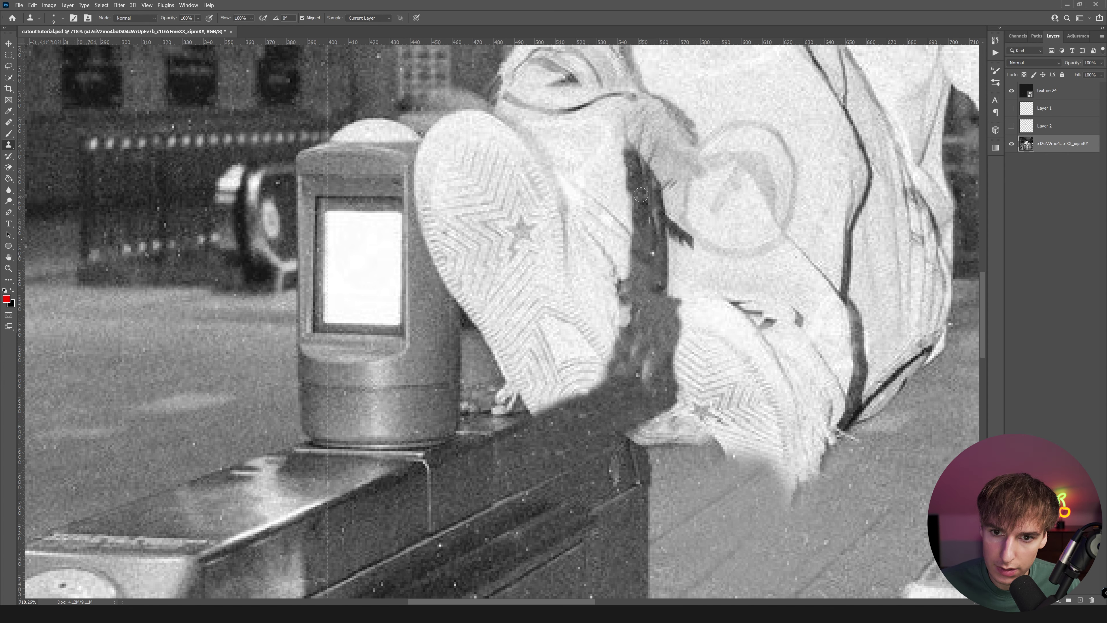
scroll(650, 274, "down", 3)
scroll(675, 289, "down", 3)
scroll(685, 301, "up", 1)
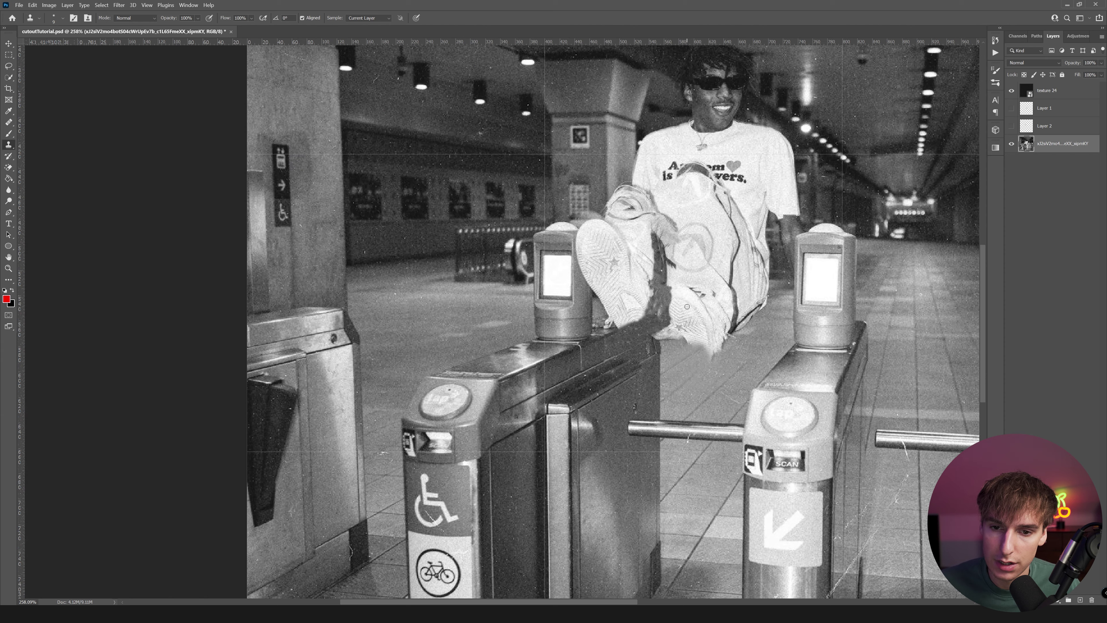
Switch to After Effects and play back both leg swings from the start with the whole cover in view.
key("alt+Tab")
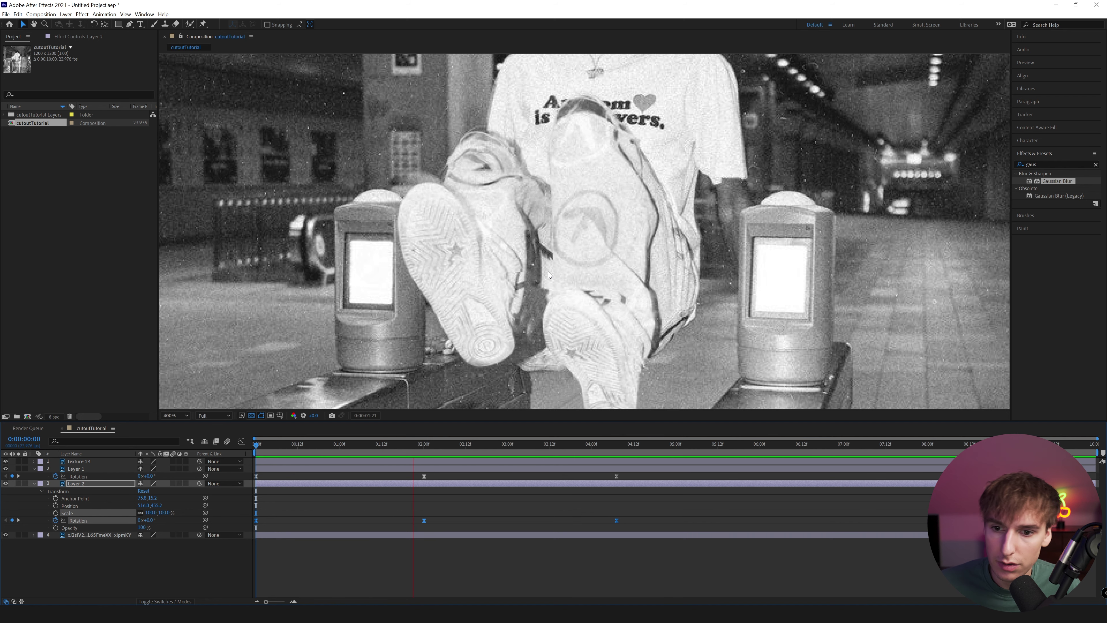
scroll(549, 297, "down", 6)
scroll(559, 308, "up", 2)
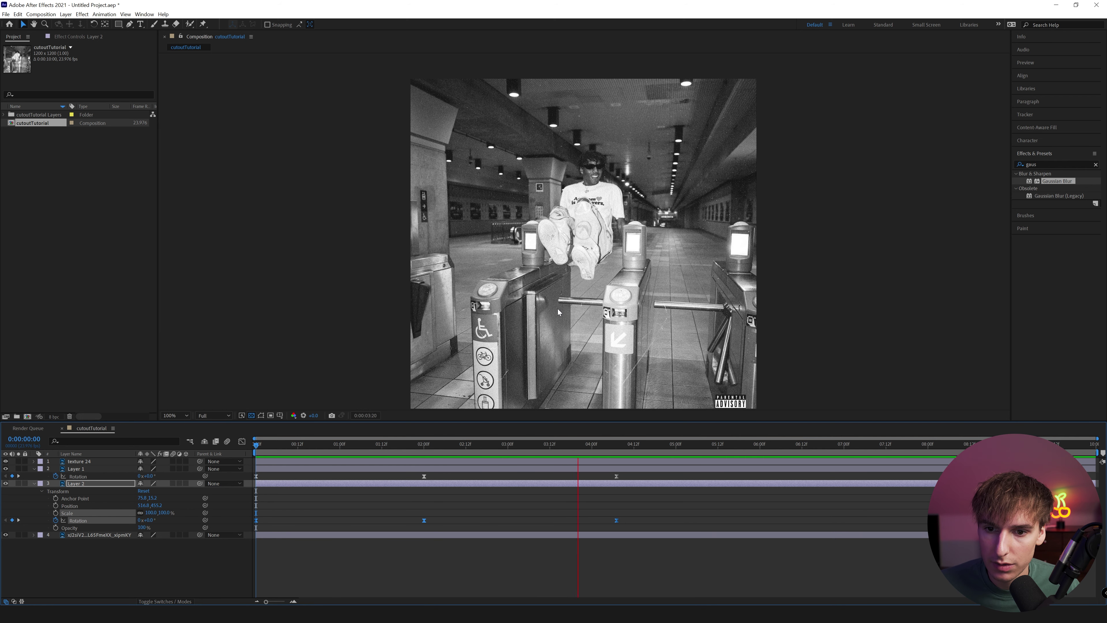
key("space")
left_click_drag(421, 449, 255, 448)
key("space")
key("space")
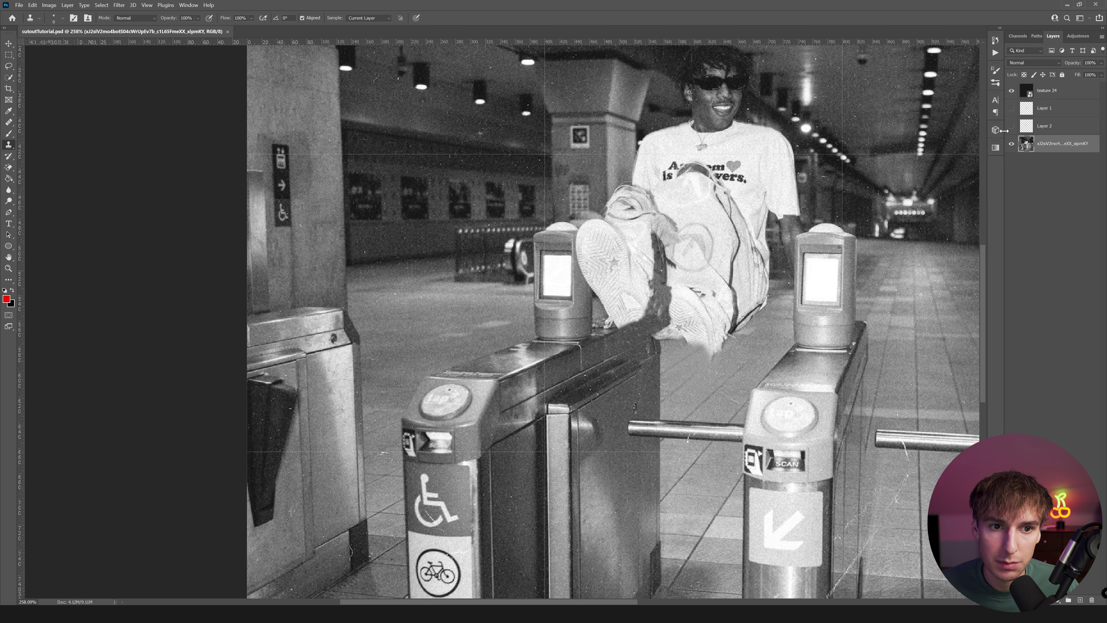
In Photoshop, soften the cloned edges between the legs using the Blur tool at 12% strength.
scroll(688, 230, "up", 5)
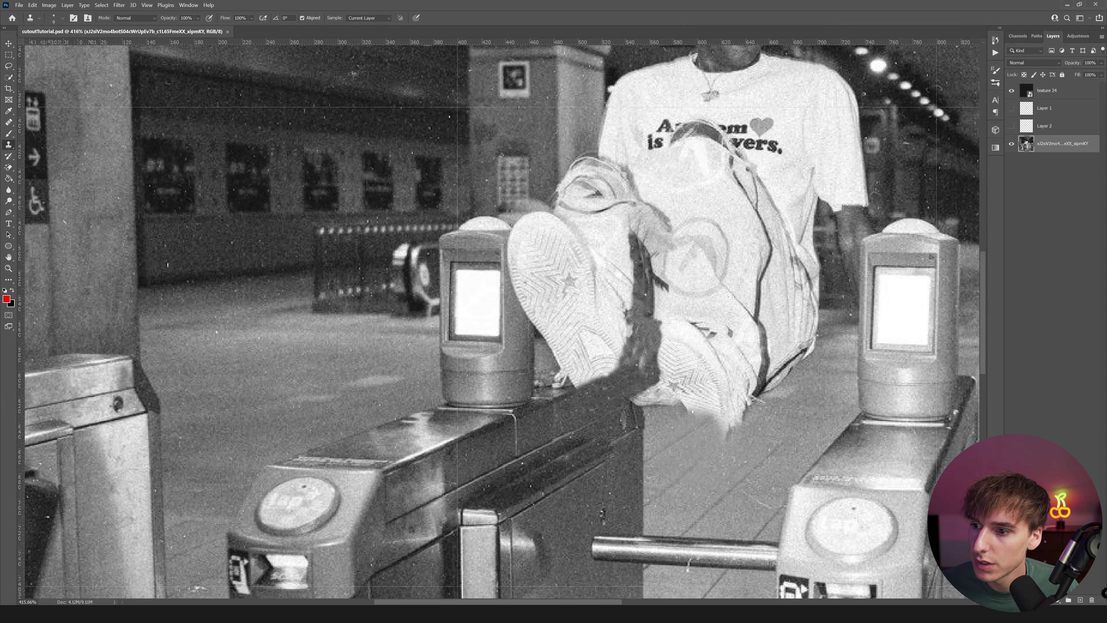
right_click(11, 191)
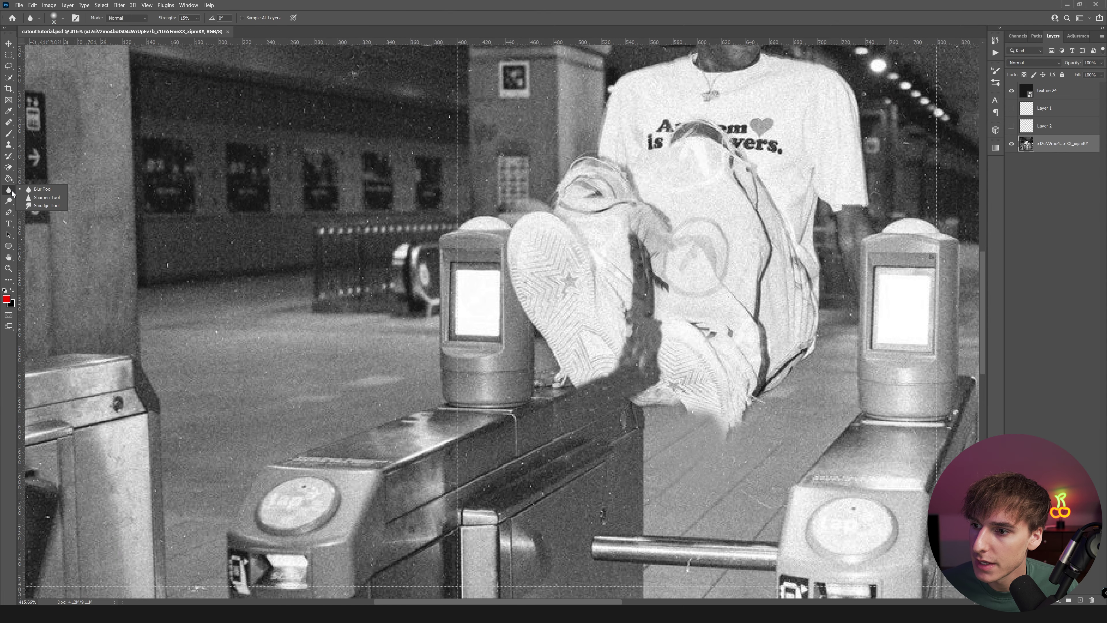
left_click(42, 189)
left_click(197, 18)
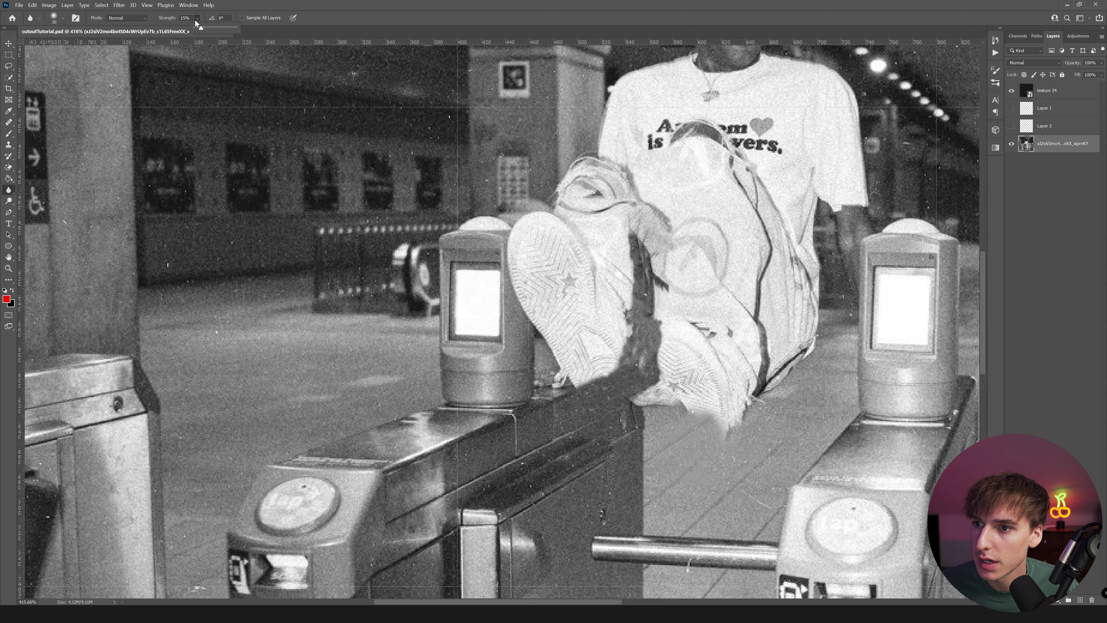
left_click_drag(200, 28, 199, 28)
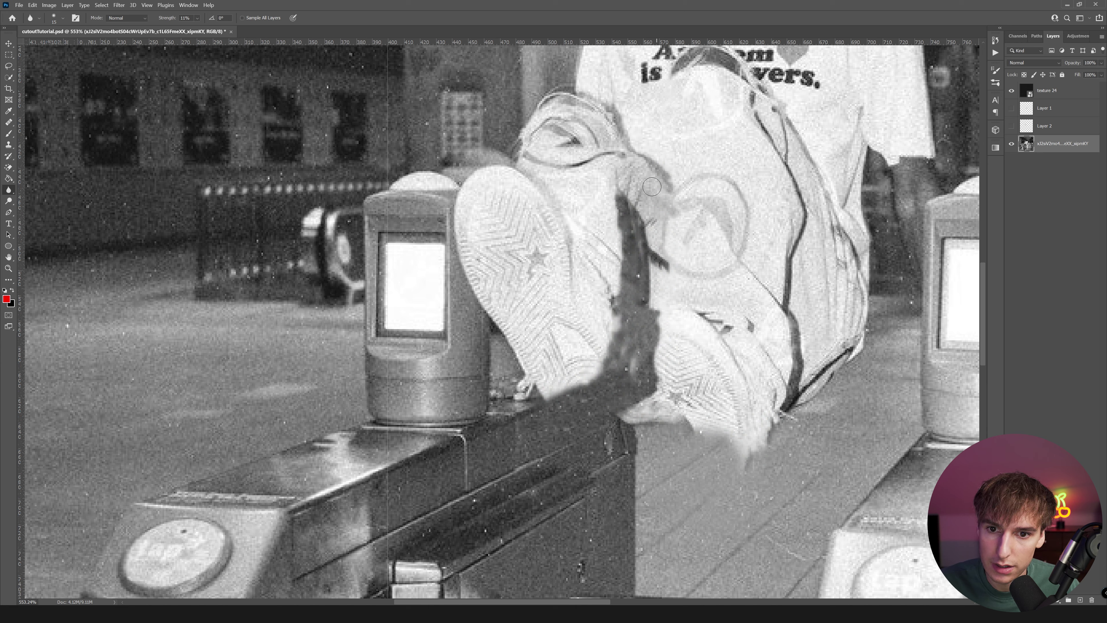
Add 1.53% Gaussian monochromatic noise to the photo layer.
key("ctrl+0")
left_click(119, 5)
mouse_move(205, 131)
left_click(244, 131)
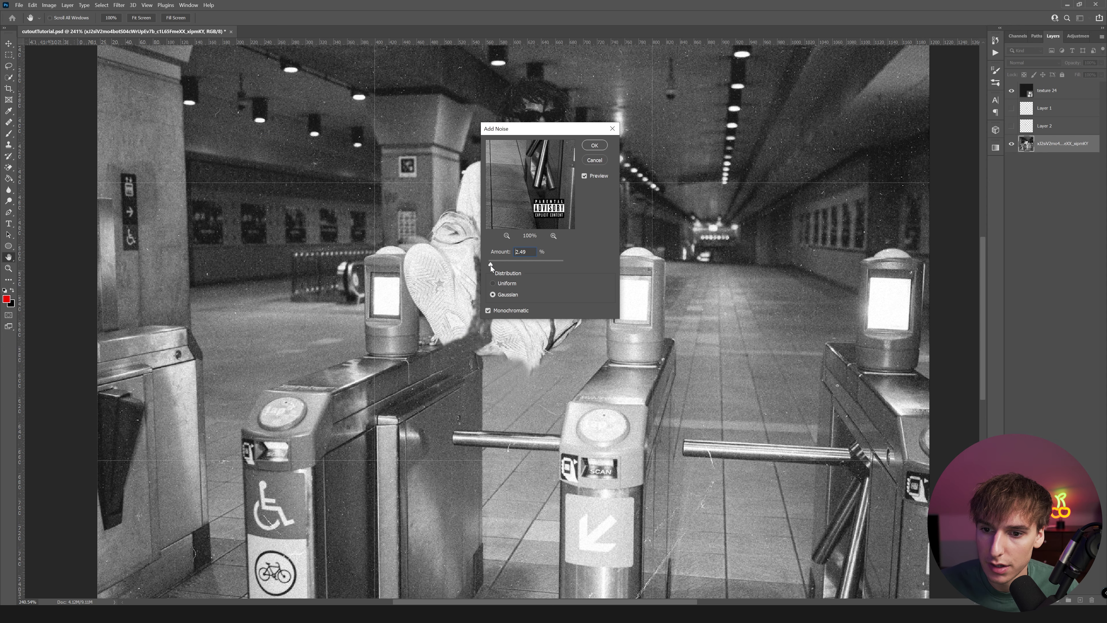
mouse_move(505, 267)
left_mouse_down()
mouse_move(517, 268)
mouse_move(496, 262)
left_mouse_up()
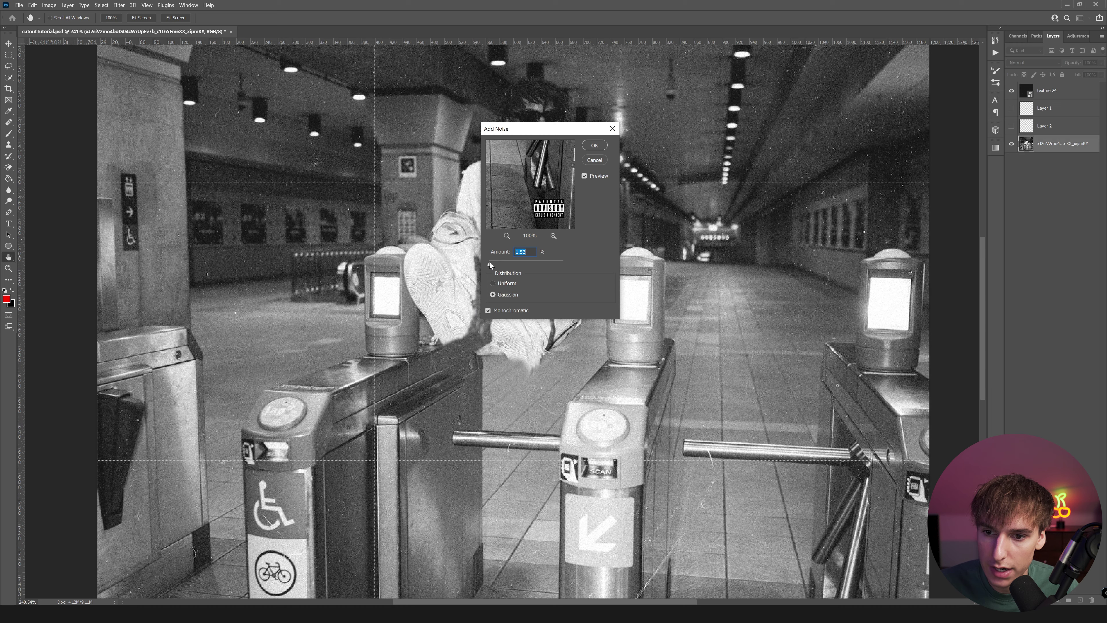
left_click(594, 147)
key("r")
scroll(467, 325, "up", 3)
scroll(467, 326, "up", 3)
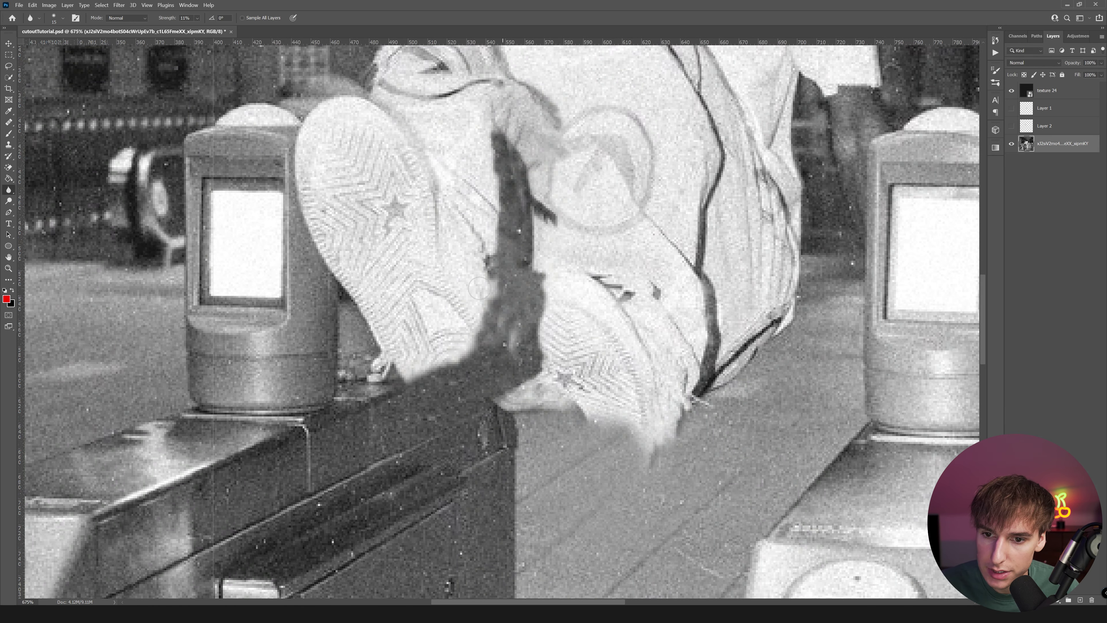
Inspect the retouched gap between the legs up close in Photoshop and in the After Effects composition.
scroll(480, 288, "down", 3)
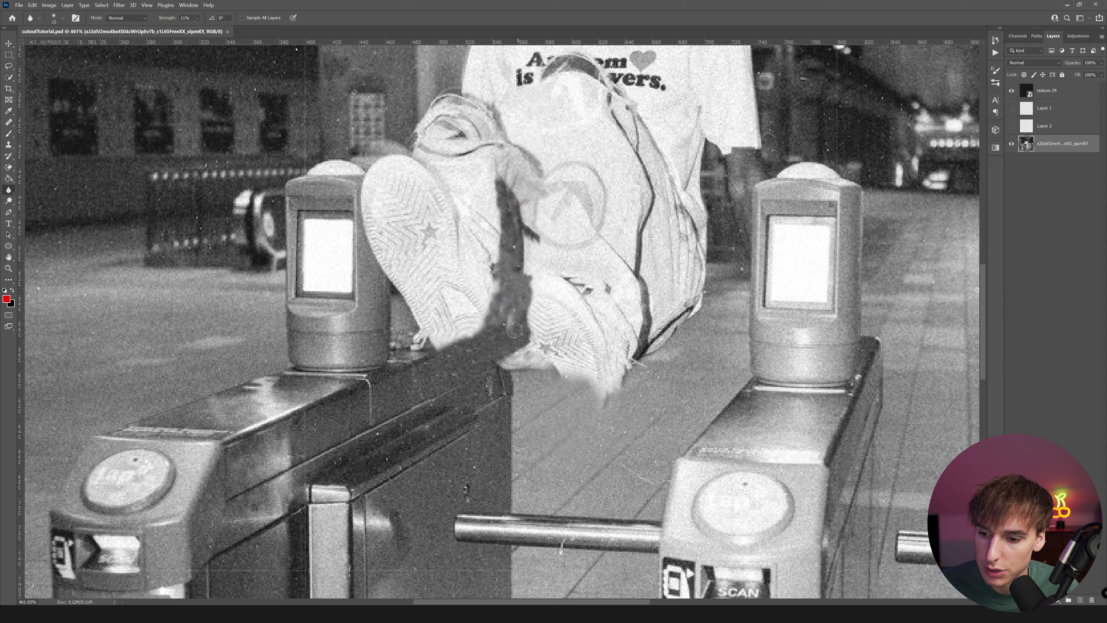
scroll(514, 330, "down", 5)
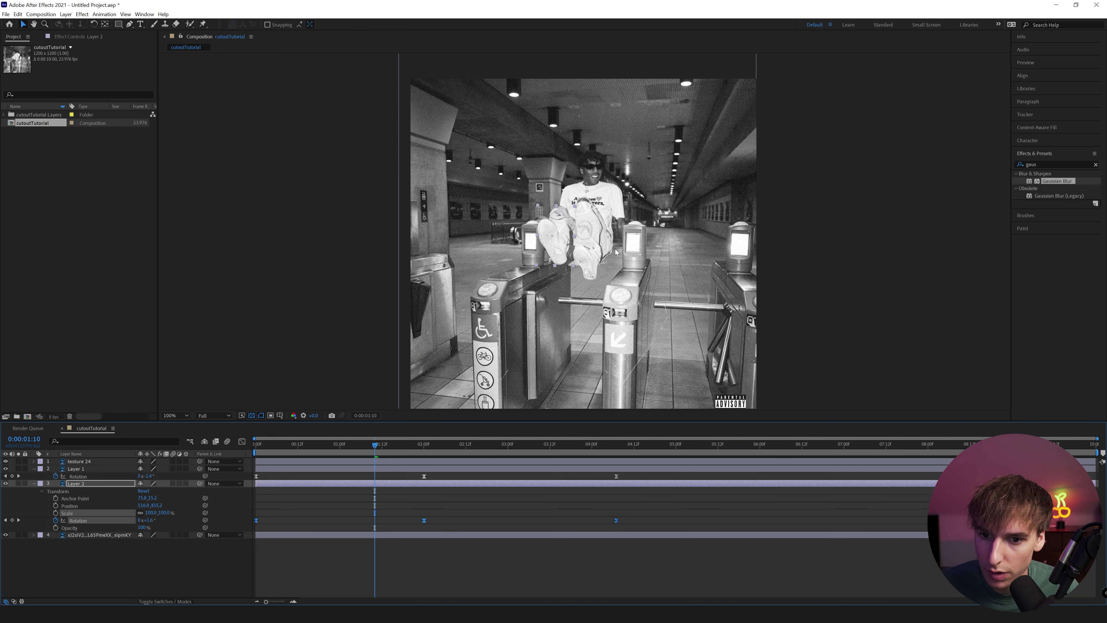
scroll(532, 293, "up", 8)
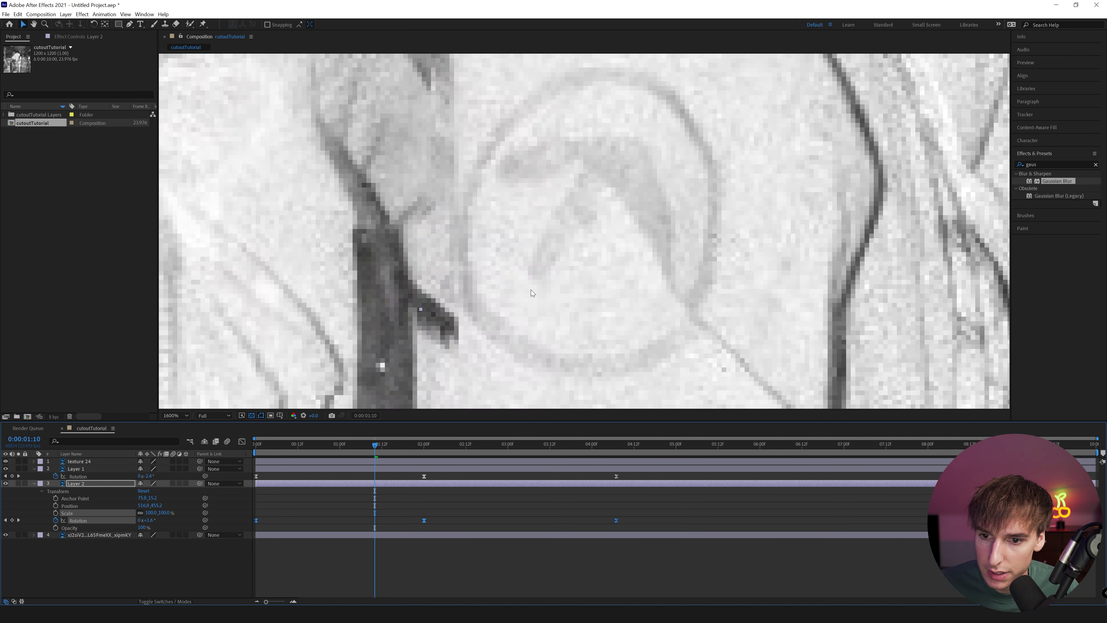
scroll(532, 293, "down", 4)
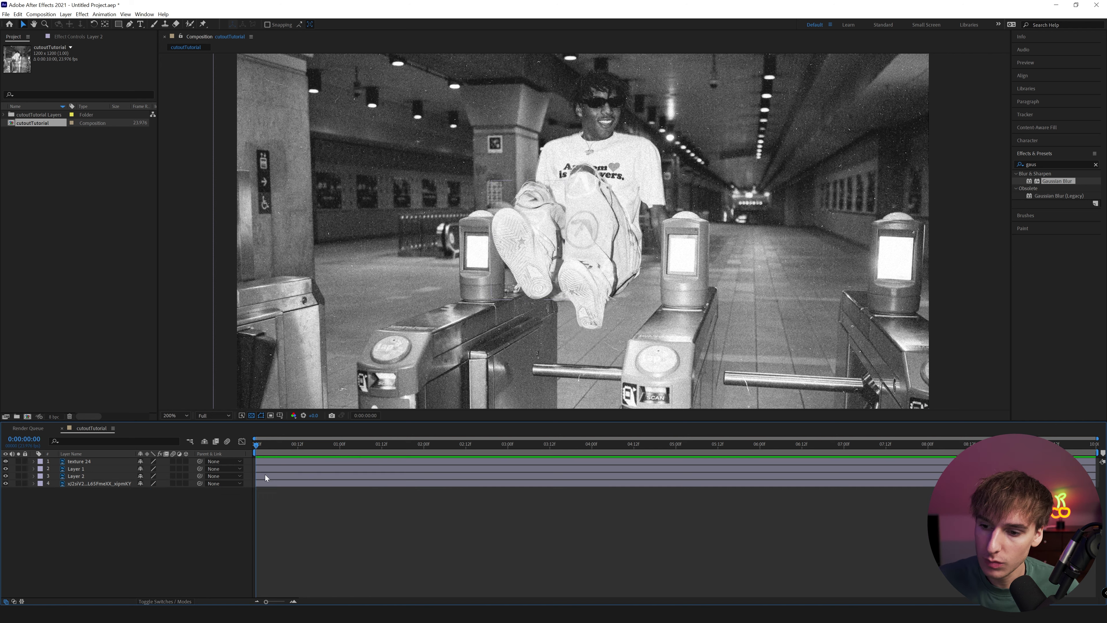
Pre-compose all four layers into a new composition named Camera Movement.
left_click(269, 483)
left_click(271, 466, "shift")
left_click(272, 461, "shift")
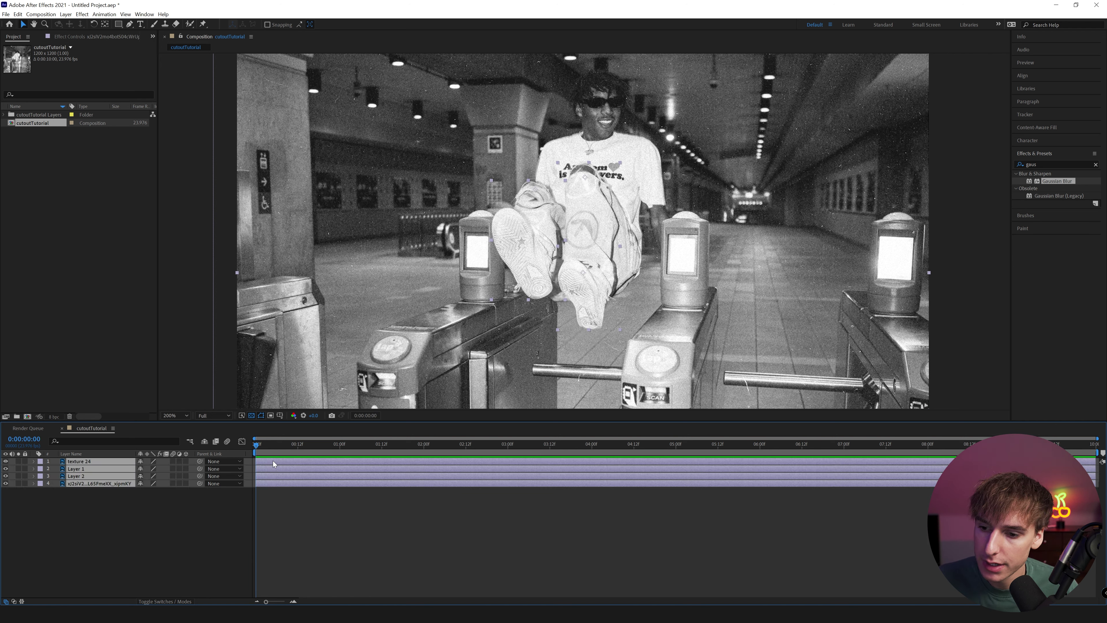
left_click(271, 494)
left_click(271, 484)
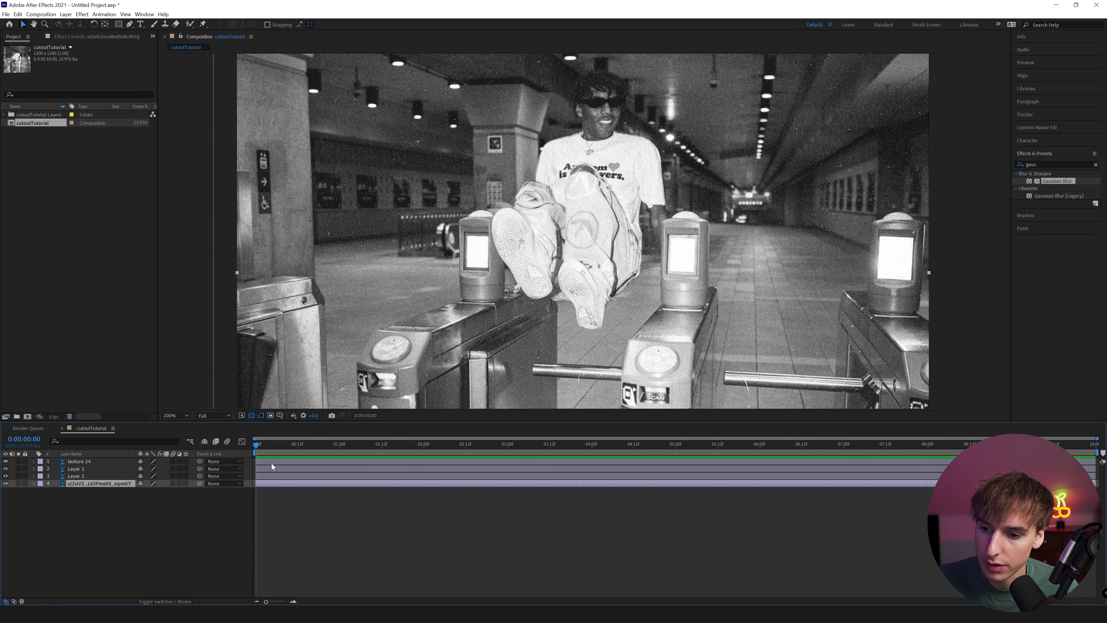
key("ctrl+a")
right_click(272, 466)
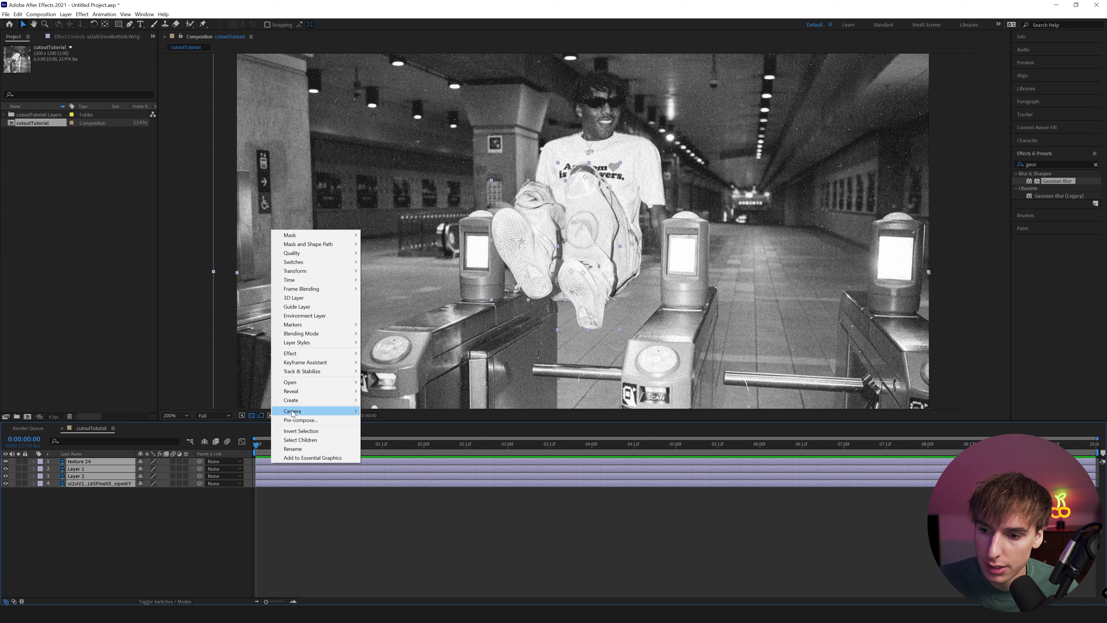
left_click(293, 421)
type("Cam")
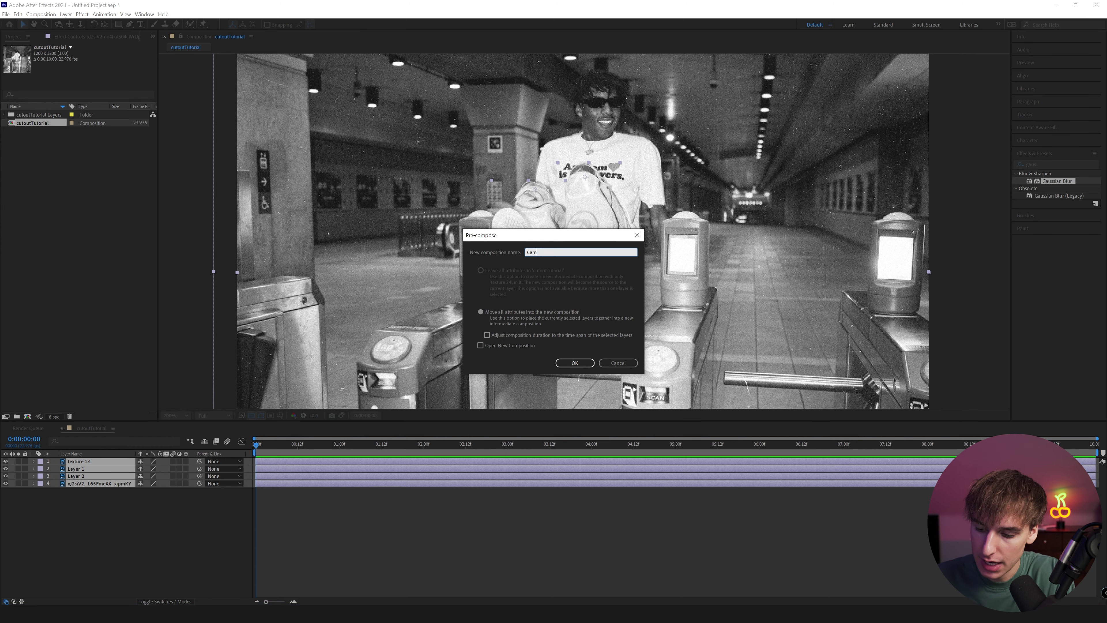
type("era Movement")
key("Return")
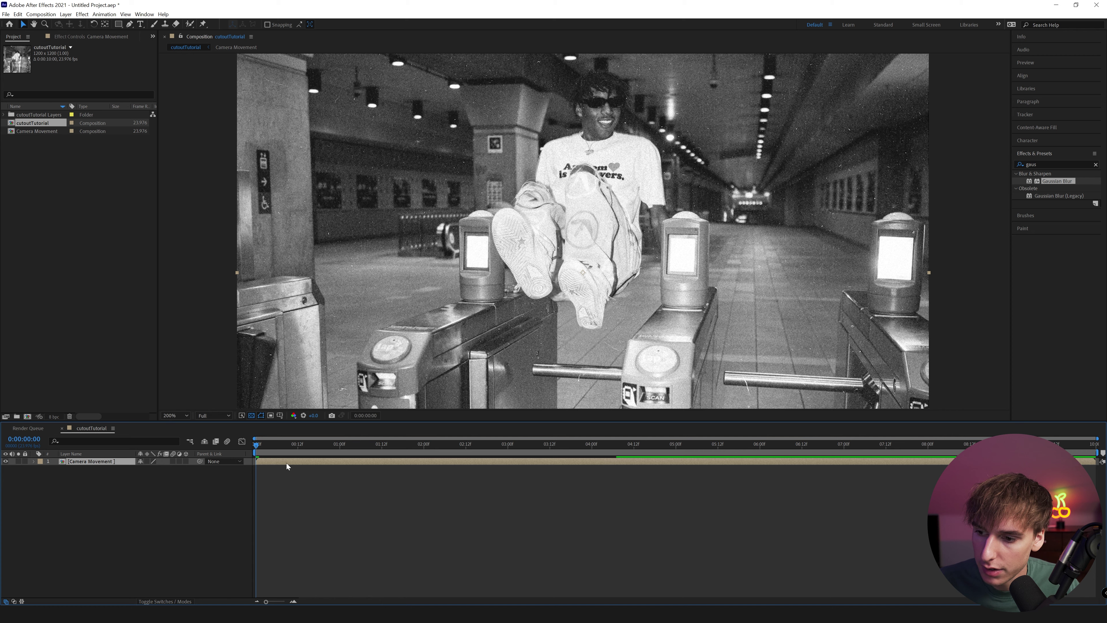
Add a Scale keyframe of 120% to the Camera Movement layer at the start of the timeline.
left_click(34, 462)
left_click(42, 470)
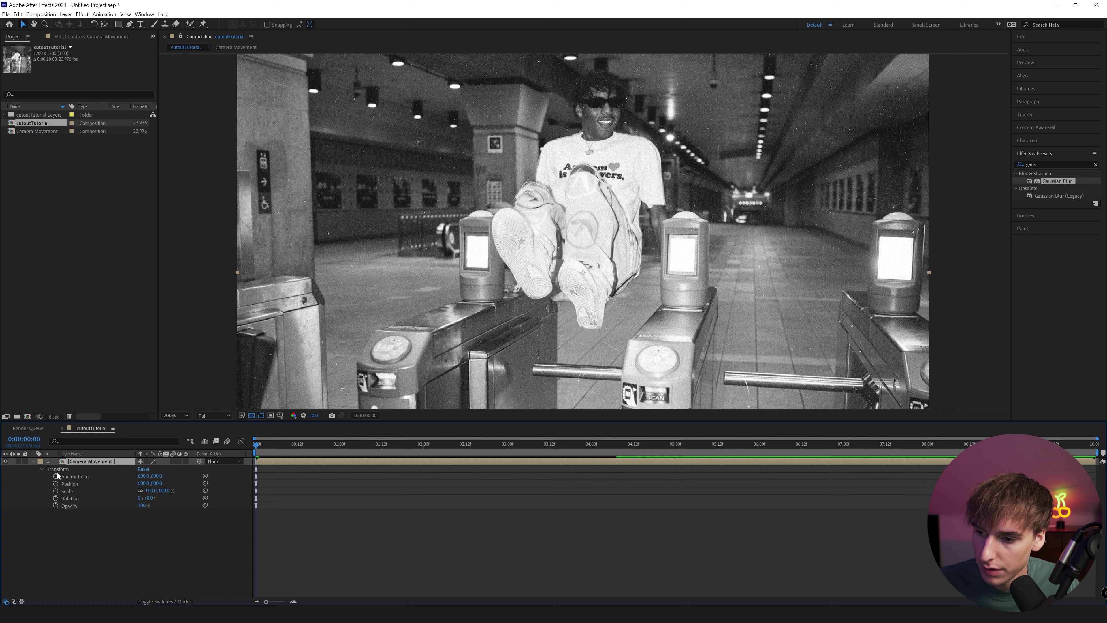
left_click(55, 490)
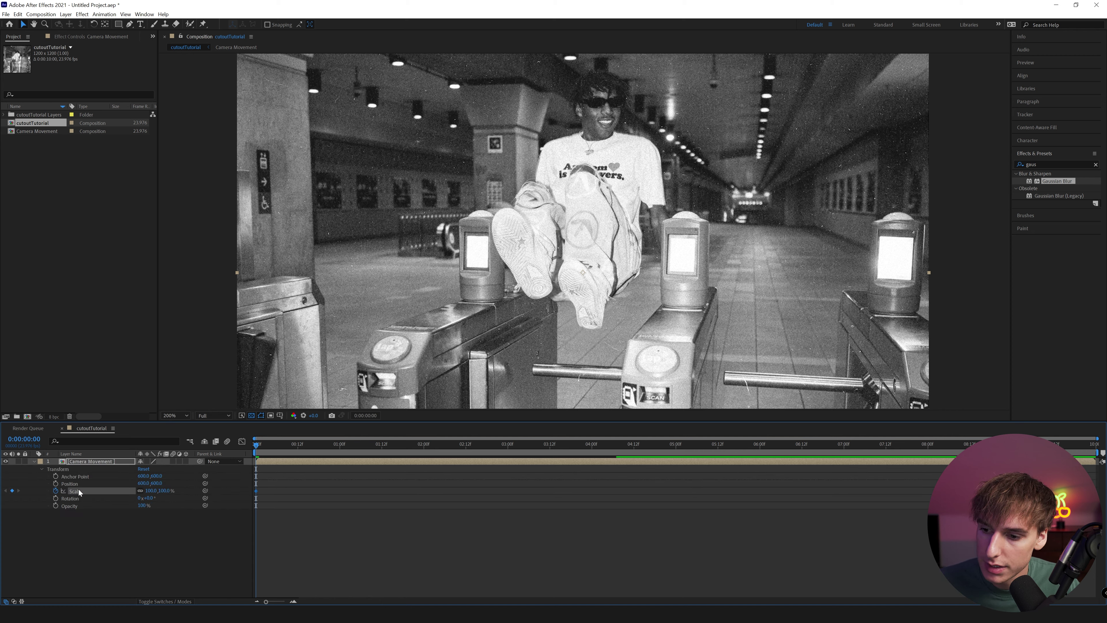
left_click_drag(149, 491, 156, 489)
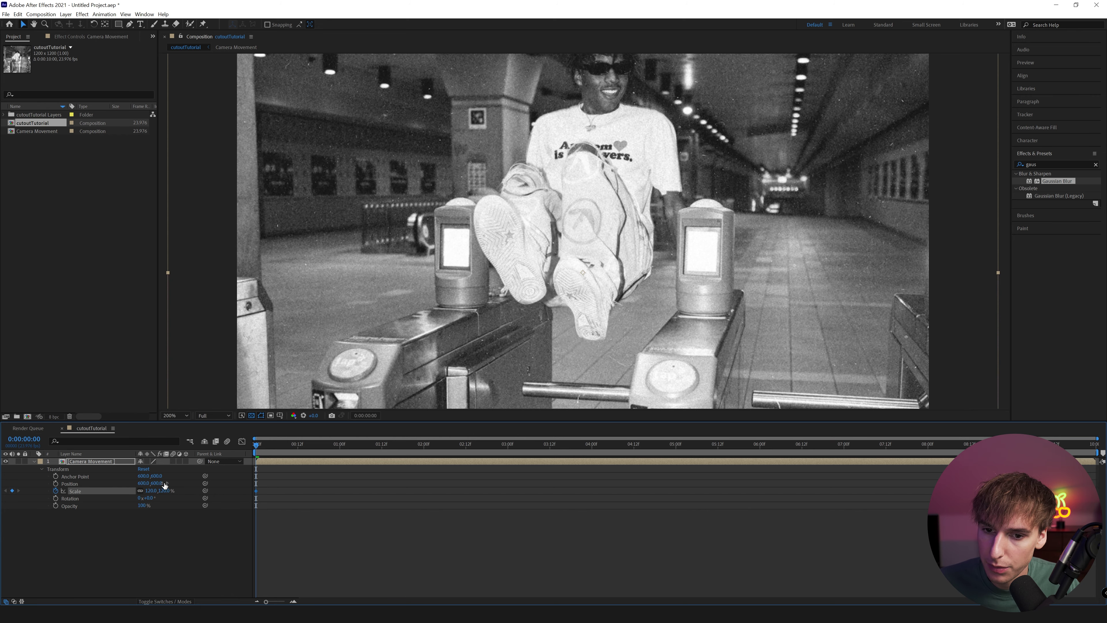
Shift the enlarged cover down to position 600, 660 and keyframe its Position at the start.
key("comma")
left_click(175, 415)
left_click(174, 432)
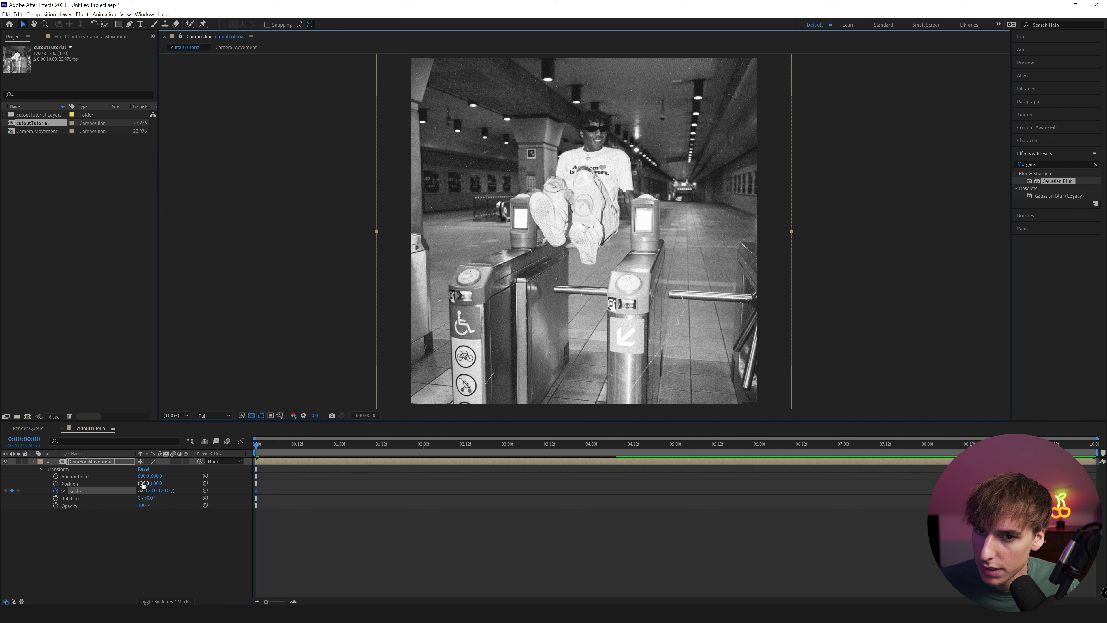
left_click_drag(143, 484, 206, 462)
key("ctrl+z")
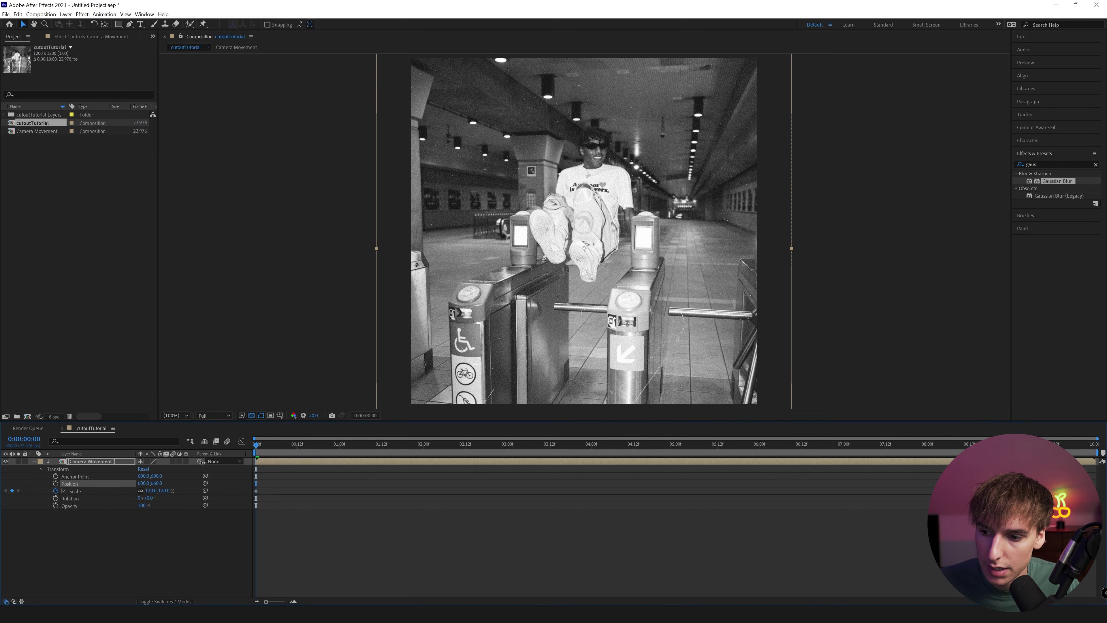
left_click(59, 483)
left_click(57, 484)
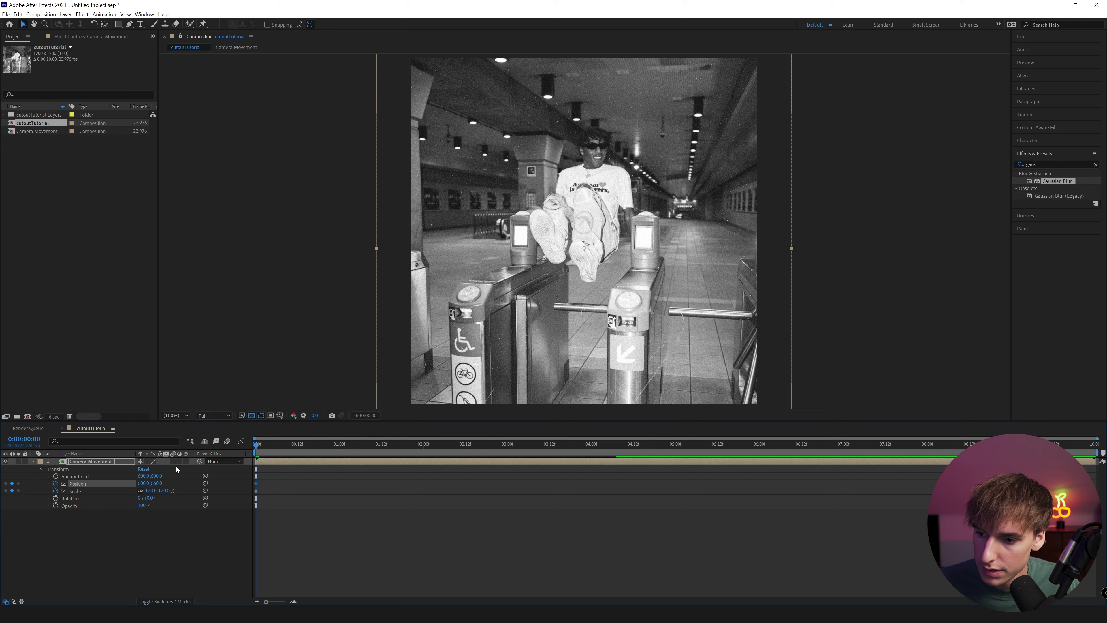
Inside the Camera Movement composition, move the time to Layer 1's last rotation keyframe at 0:00:04:07, and return to cutoutTutorial.
double_click(87, 461)
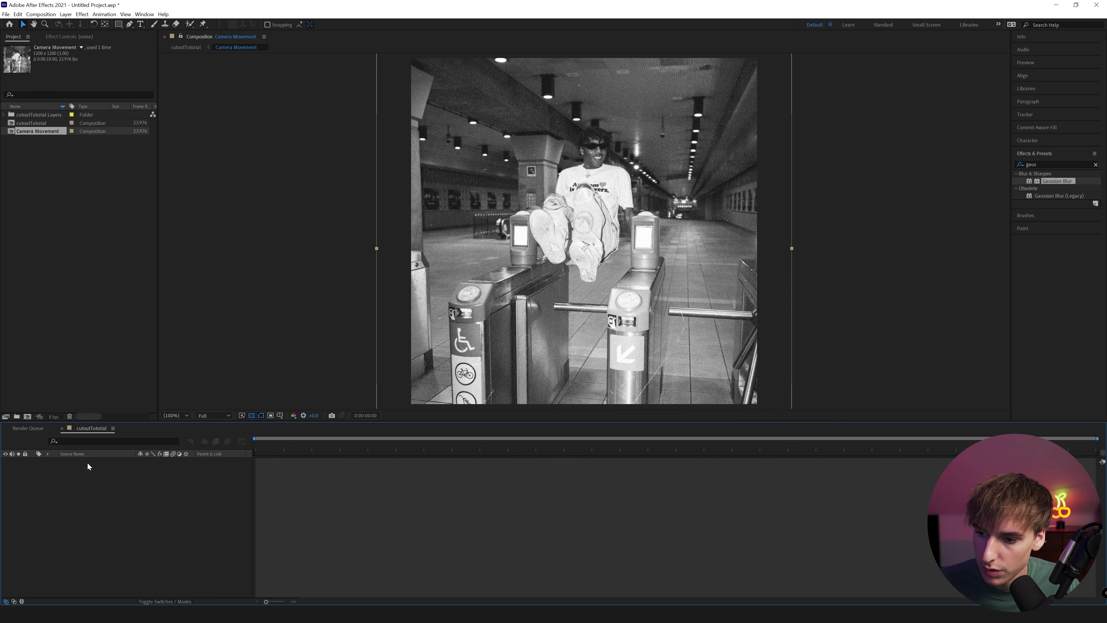
left_click(315, 468)
key("u")
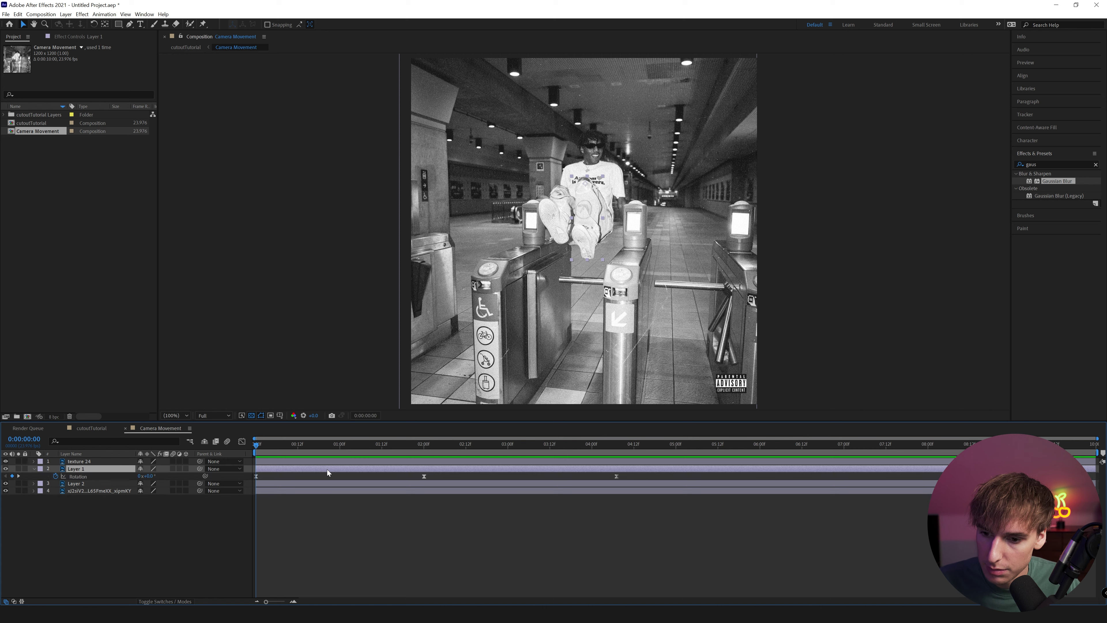
key("k")
key("k")
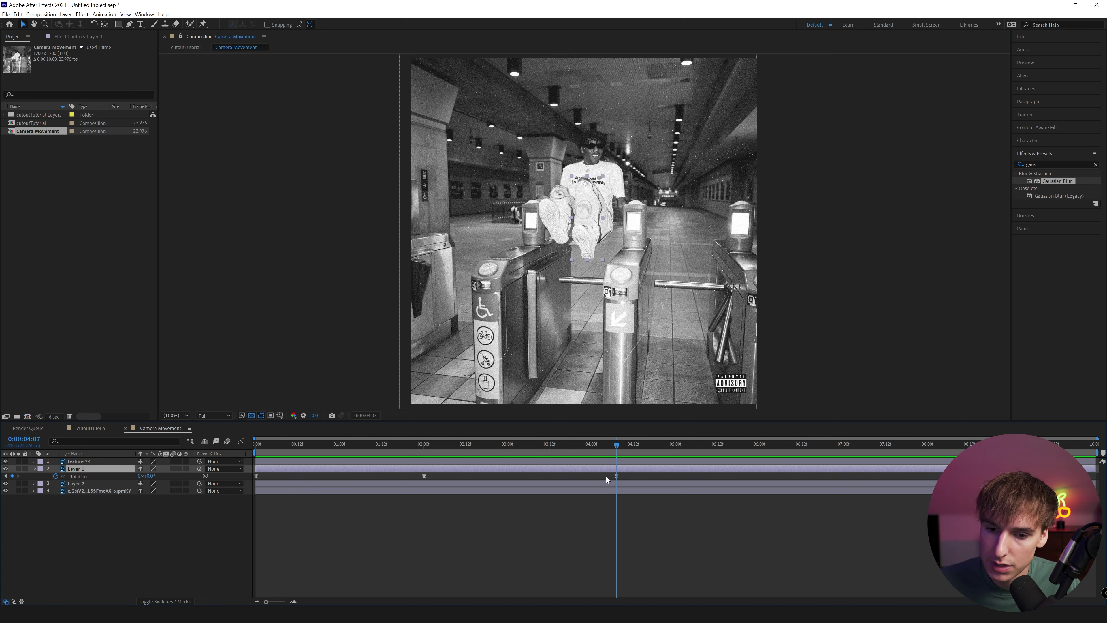
left_click(624, 549)
left_click(89, 428)
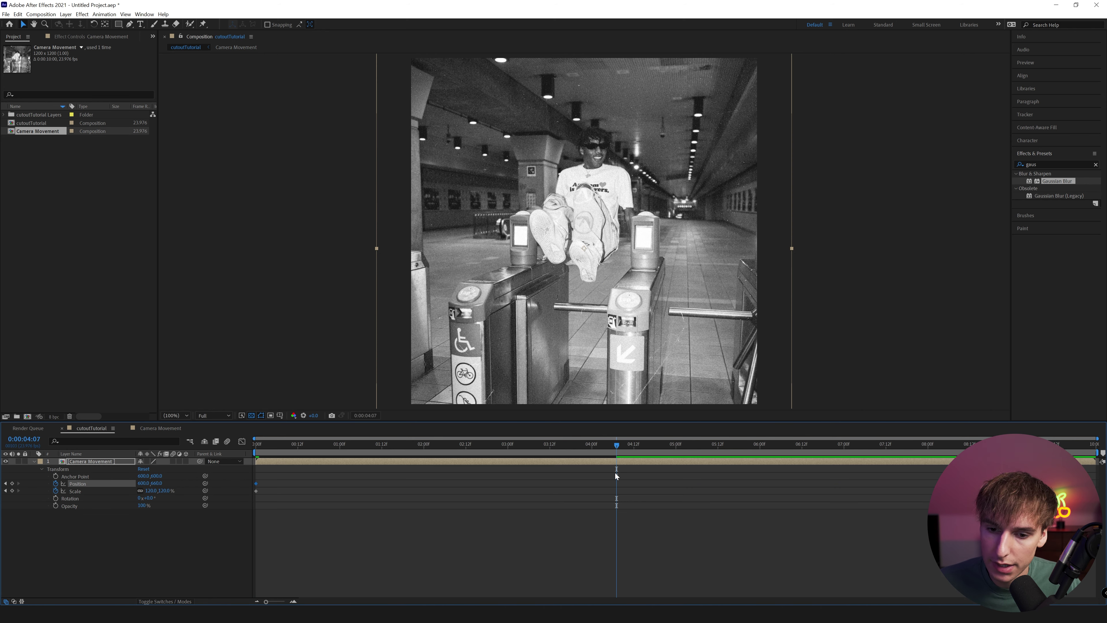
Reset the Camera Movement layer's Position and Scale at 0:00:04:07 and apply Easy Ease to all their keyframes.
left_click(84, 489)
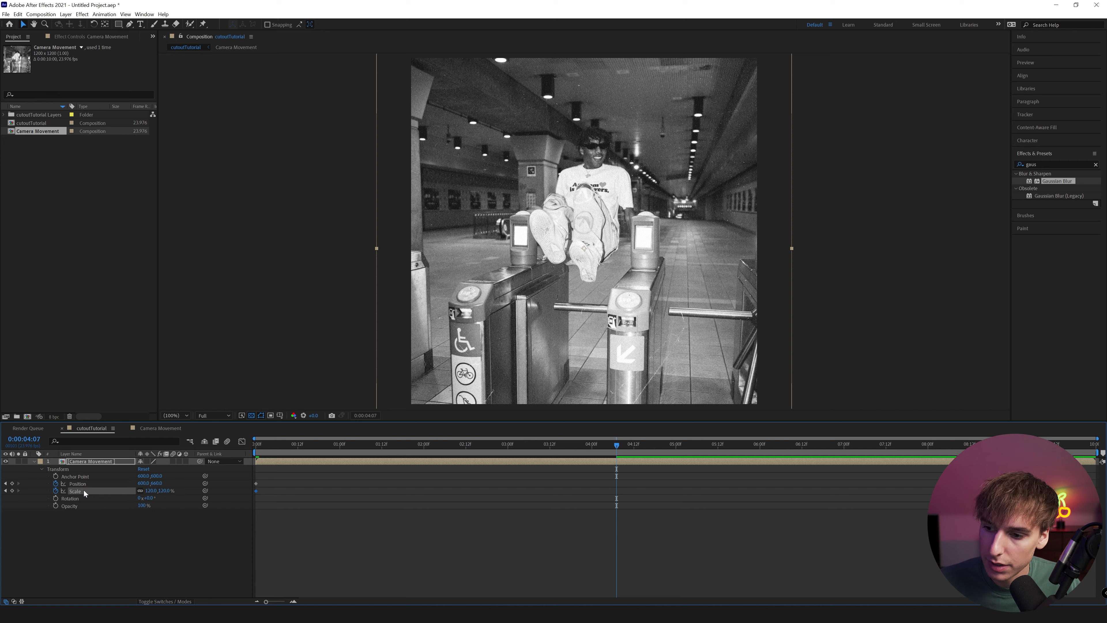
left_click(81, 484, "shift")
right_click(86, 483)
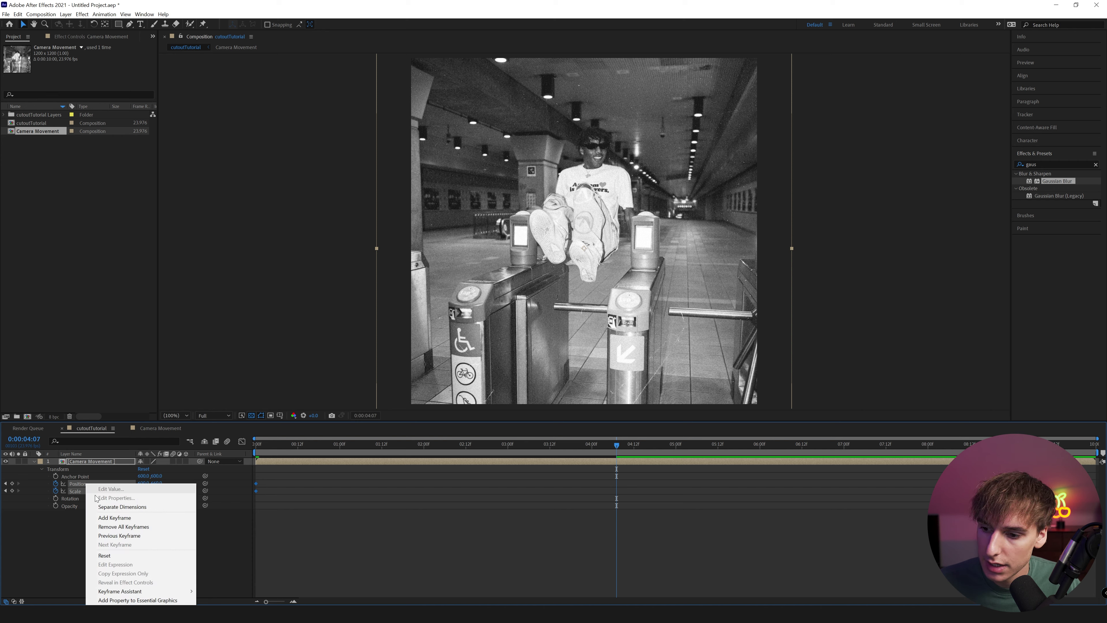
left_click(104, 556)
left_click_drag(637, 476, 245, 516)
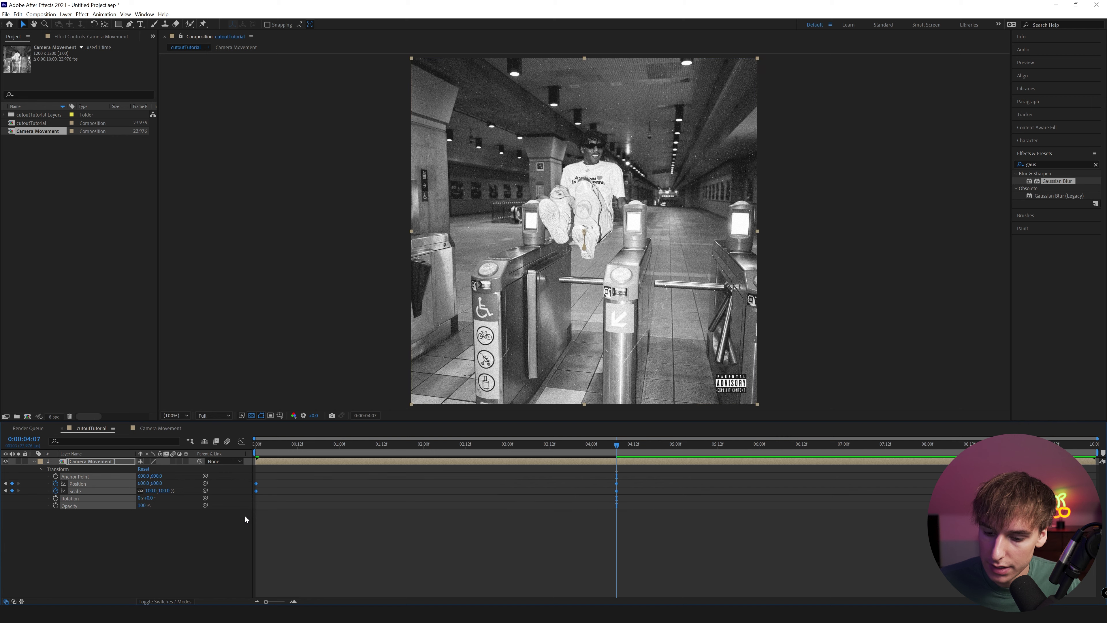
left_click(316, 545)
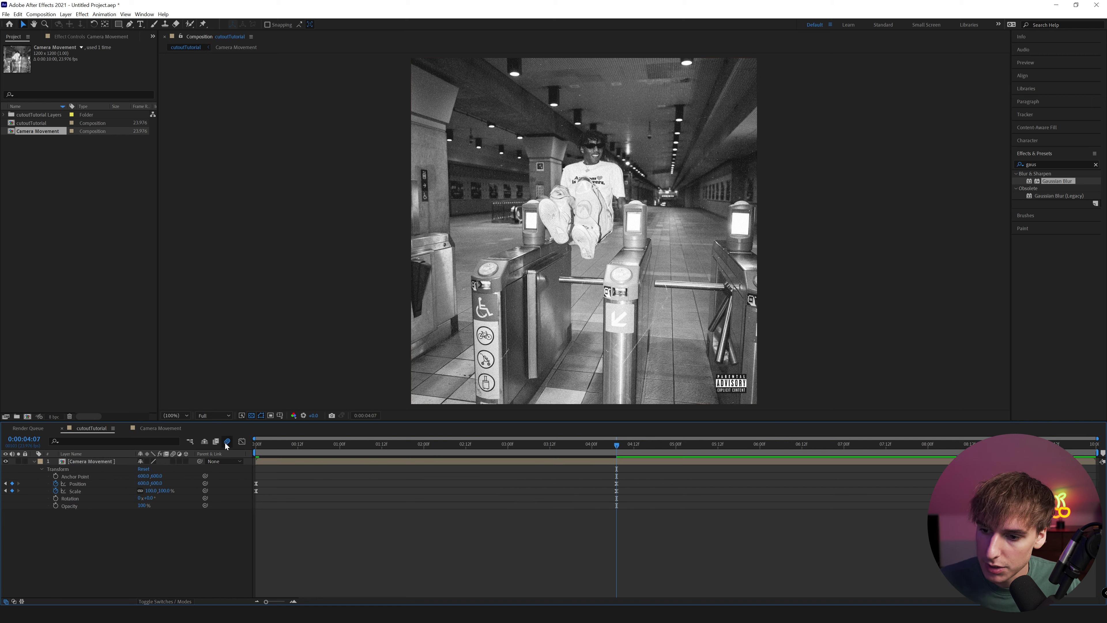
Enable motion blur for the Camera Movement layer and play back the zoom-out from the start.
left_click(173, 461)
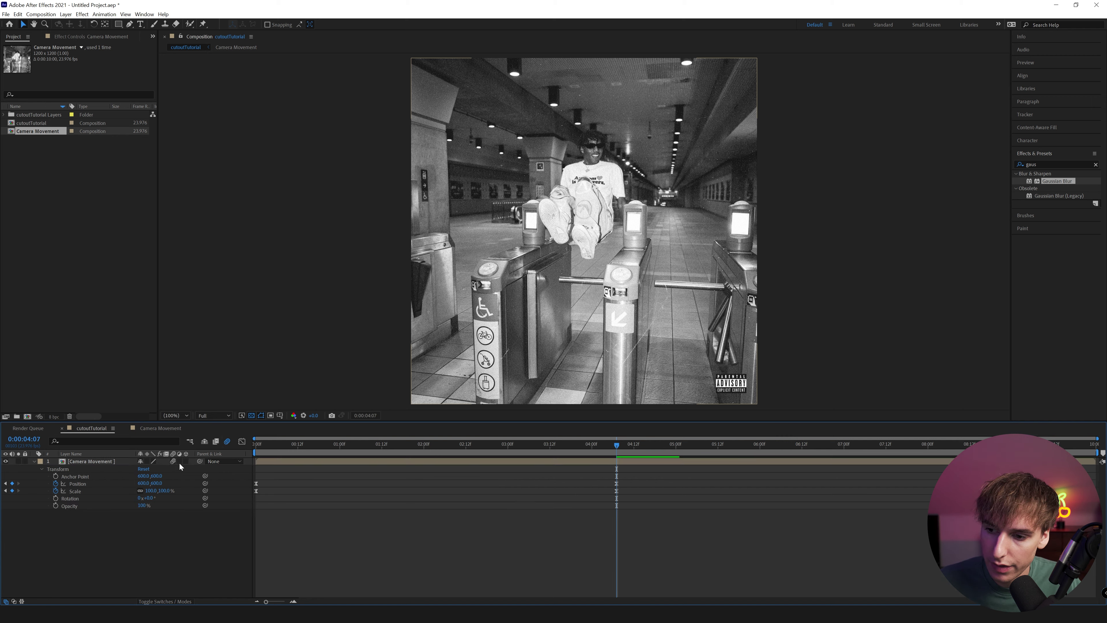
left_click_drag(415, 445, 210, 451)
key("space")
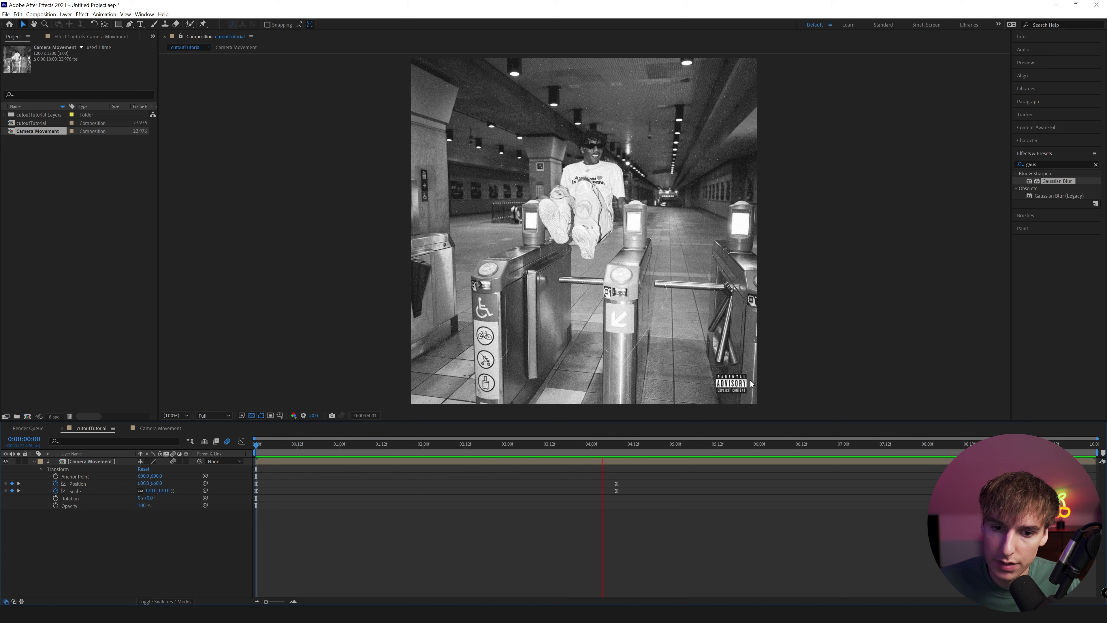
key("space")
left_click_drag(571, 444, 206, 449)
key("space")
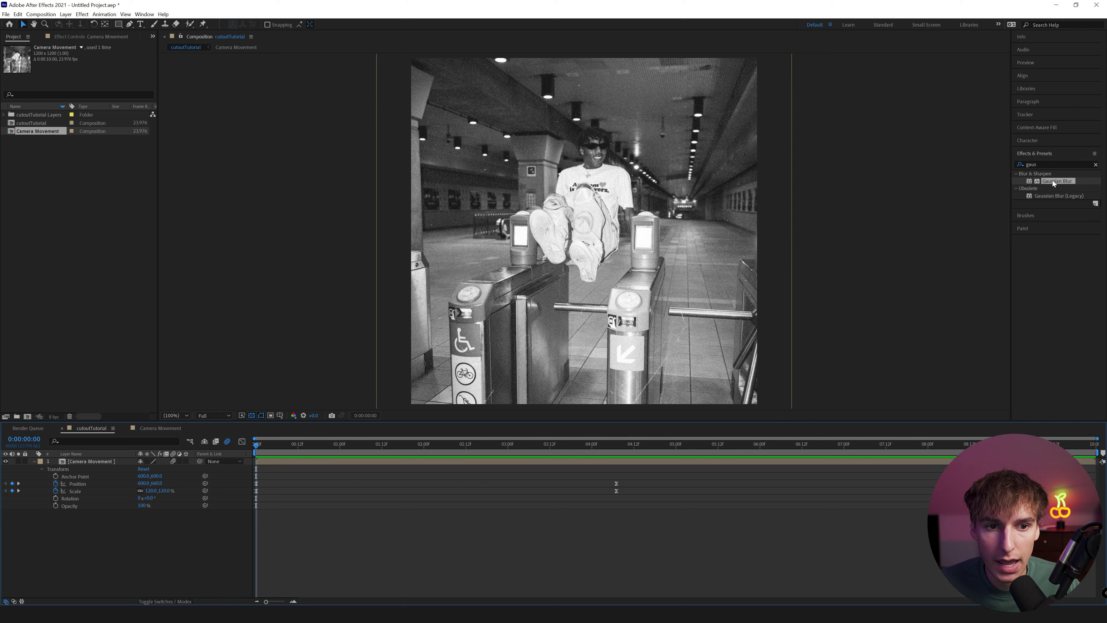
Apply a slight Gaussian Blur with repeated edge pixels to the Camera Movement layer and keyframe its Blurriness at the start.
left_click_drag(1053, 183, 87, 462)
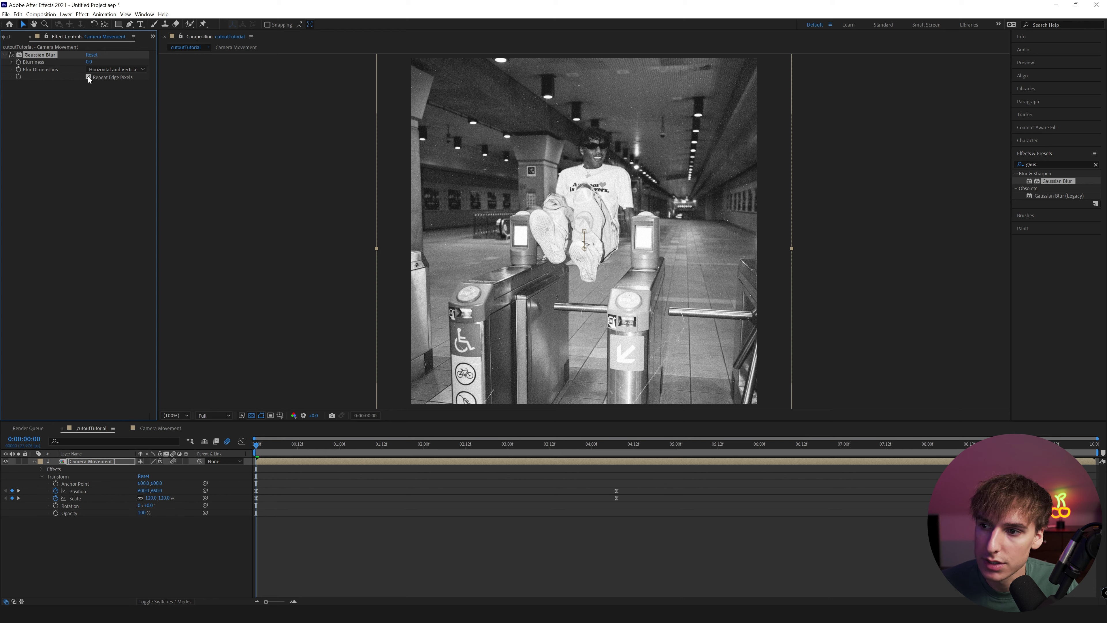
left_click_drag(89, 62, 107, 61)
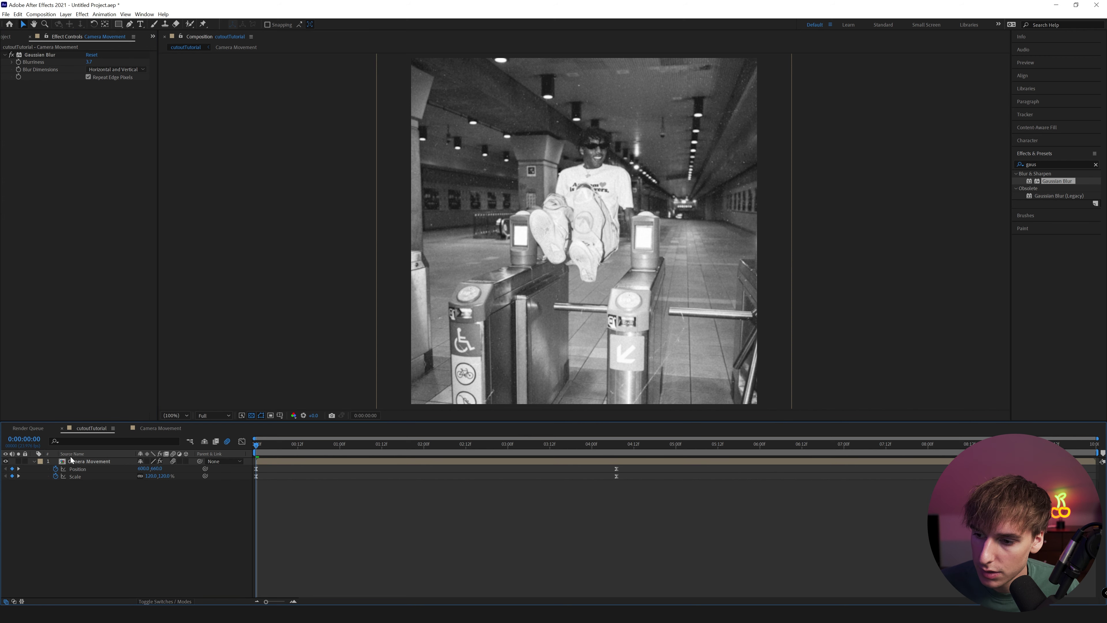
left_click(72, 462)
key("u")
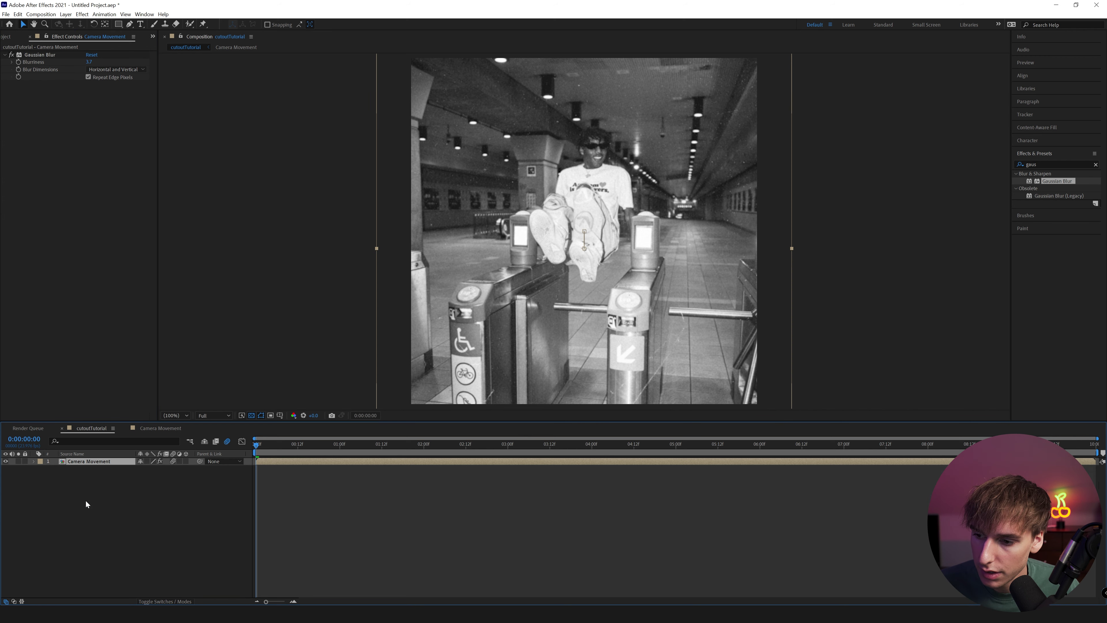
key("u")
key("u")
left_click(63, 484)
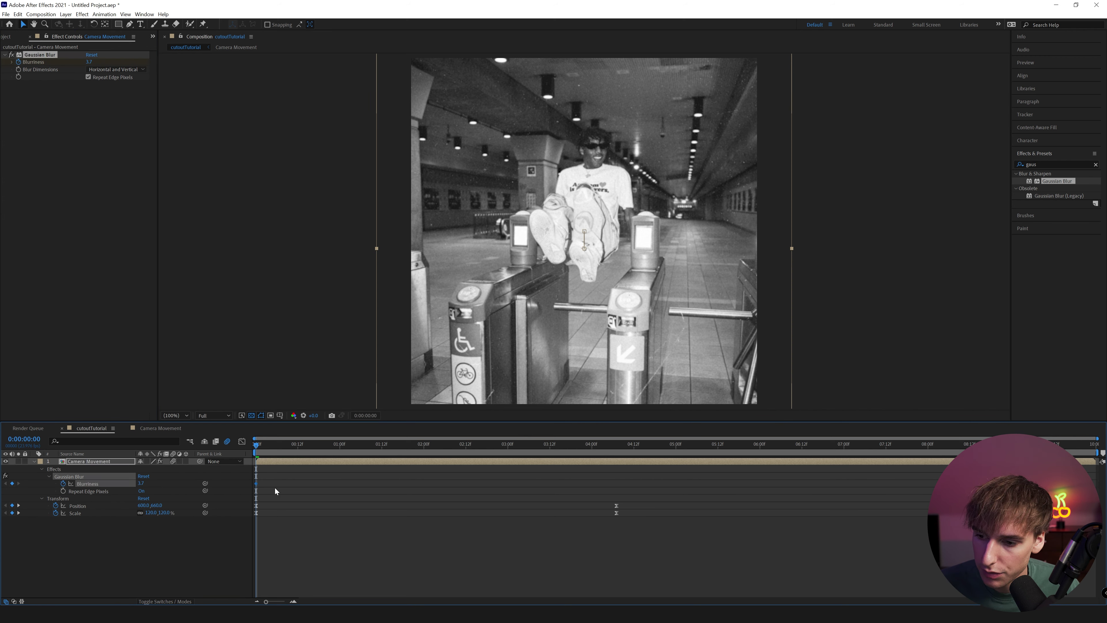
Fade Blurriness to 0 with a second keyframe at about 0:00:02:15, easing both blur keyframes.
key("space")
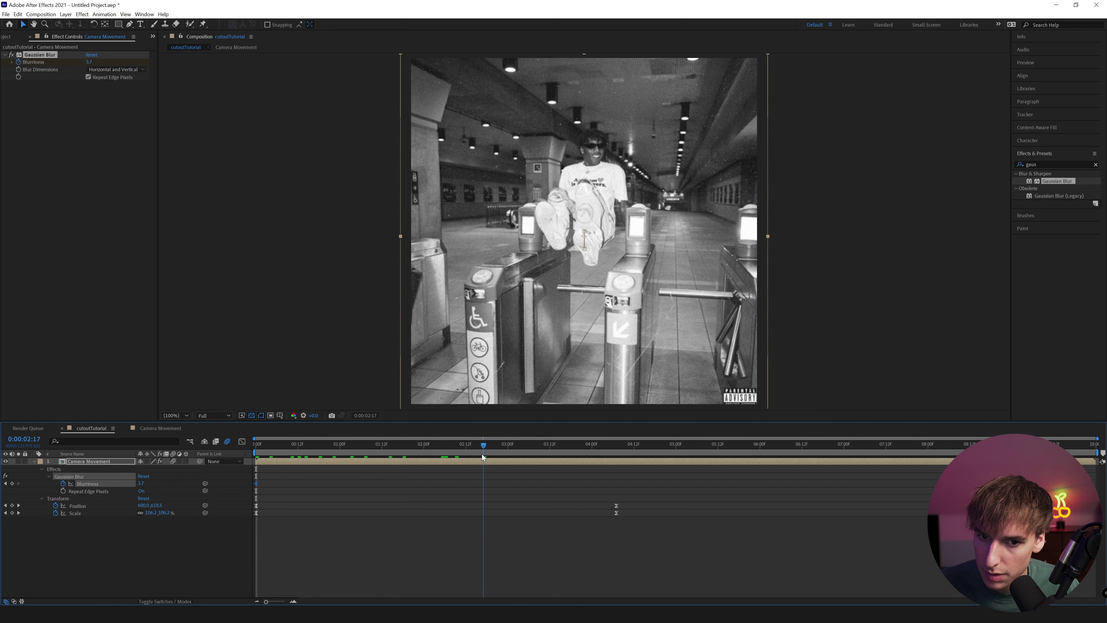
left_click(91, 62)
left_click(101, 171)
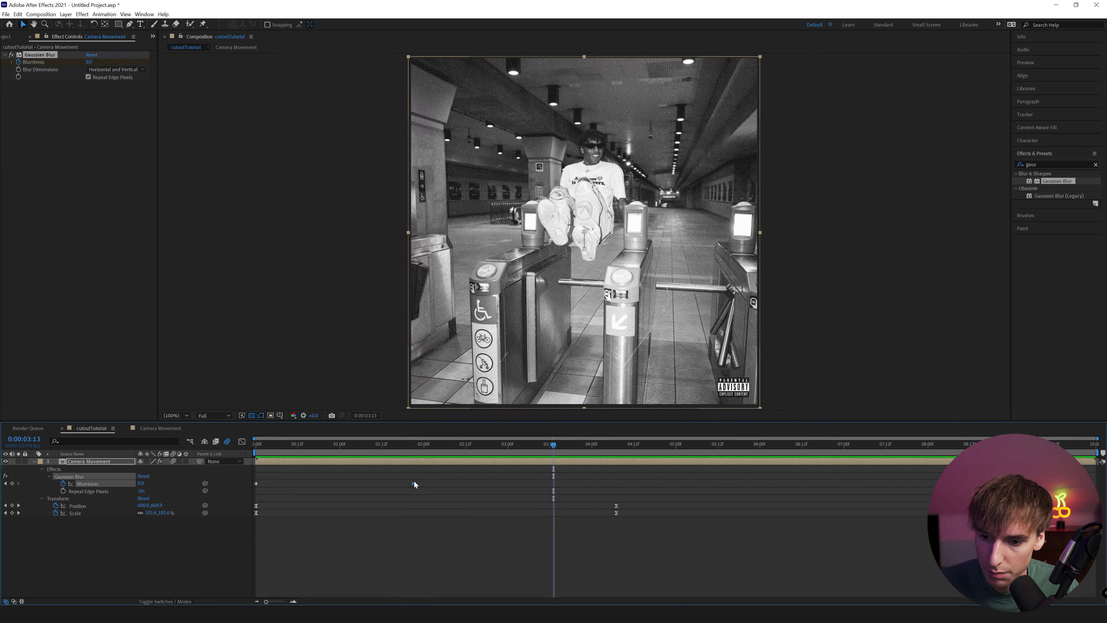
left_click_drag(414, 484, 246, 491)
left_click_drag(276, 446, 181, 449)
Search the effects for "shake" and apply S_Shake to the Camera Movement layer.
left_click_drag(1051, 164, 973, 166)
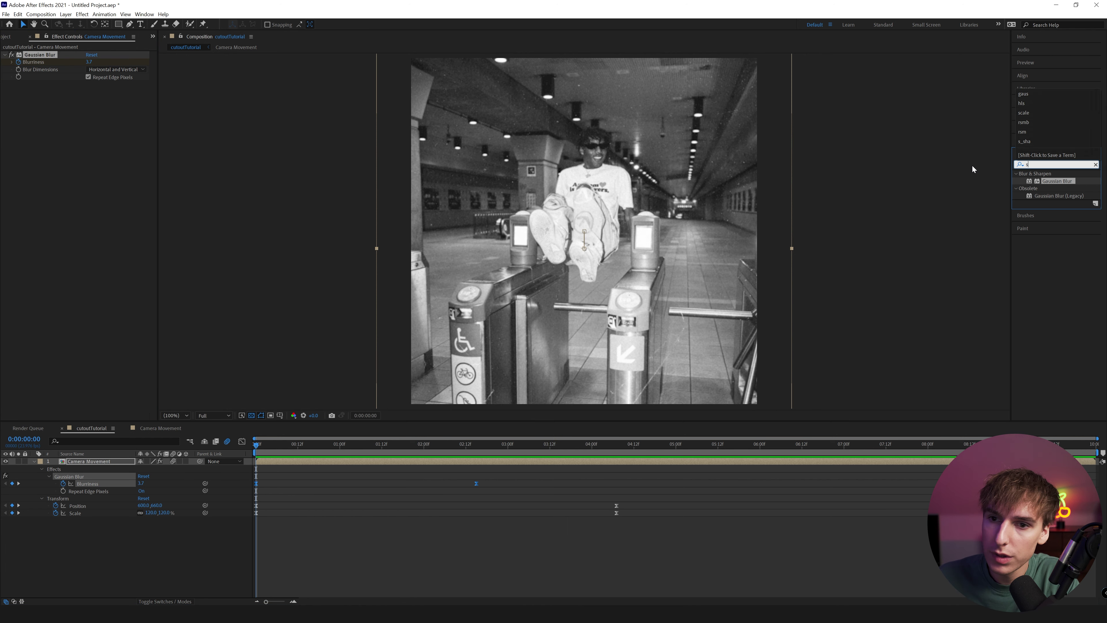
type("shake")
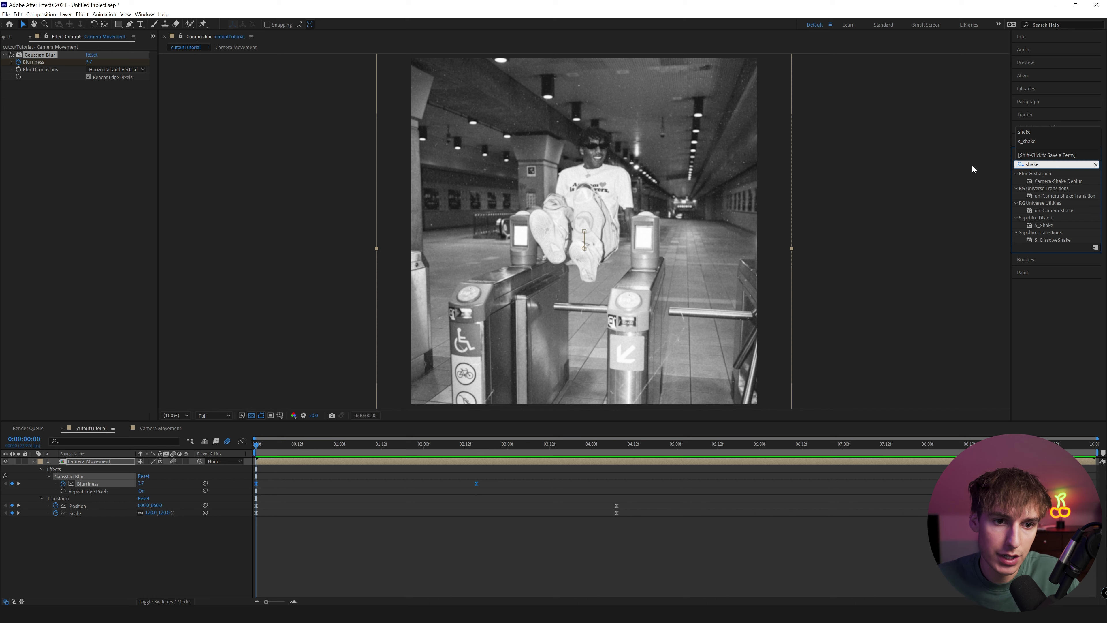
double_click(1046, 225)
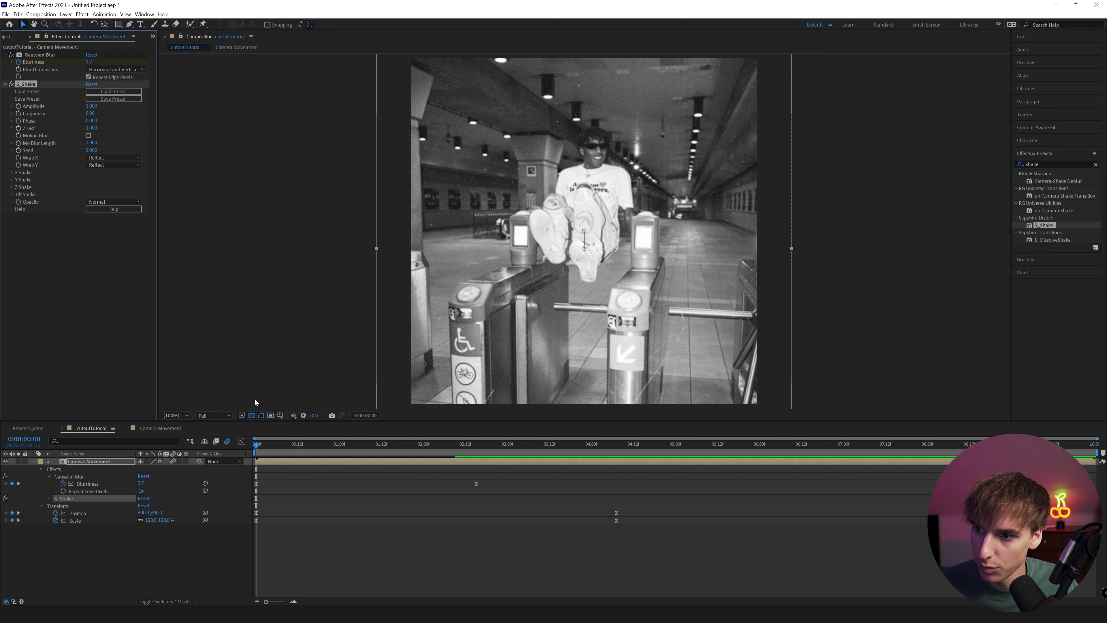
Play back the default shake and set the S_Shake Frequency to 1.
key("space")
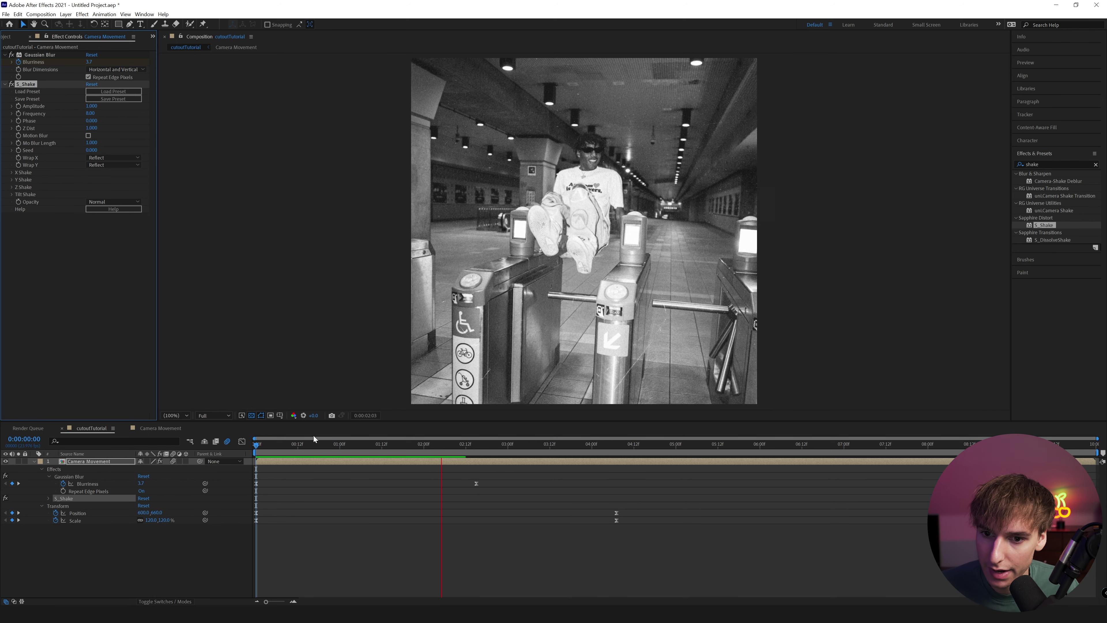
key("space")
left_click(90, 114)
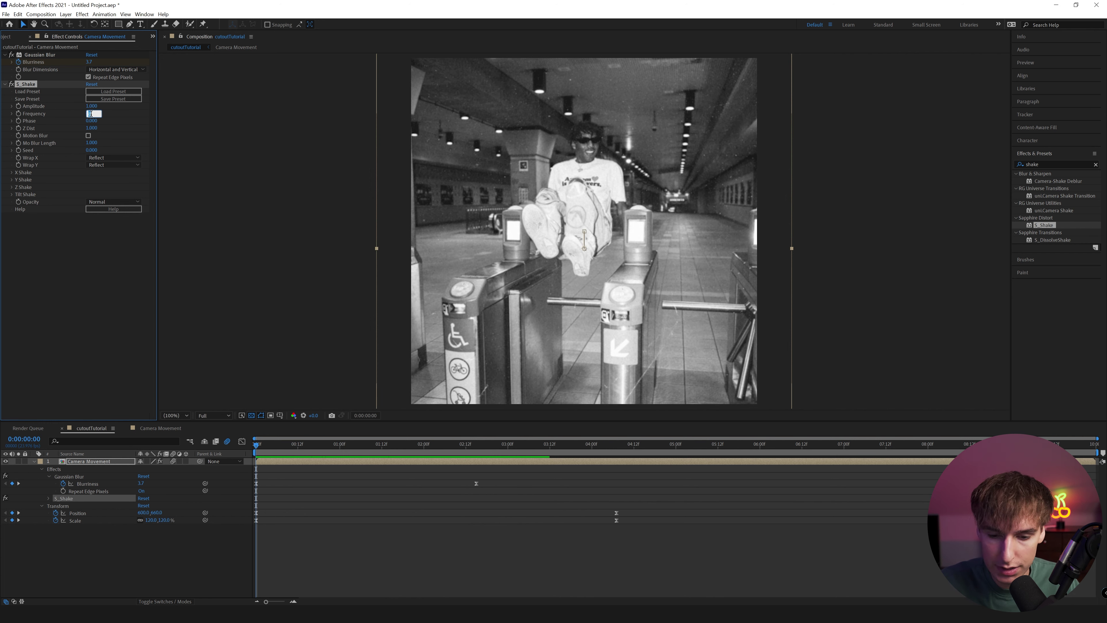
key("Return")
Try S_Shake Amplitude values of 0.1 and 0.5, playing back the animation with each.
left_click(90, 106)
type("0.1")
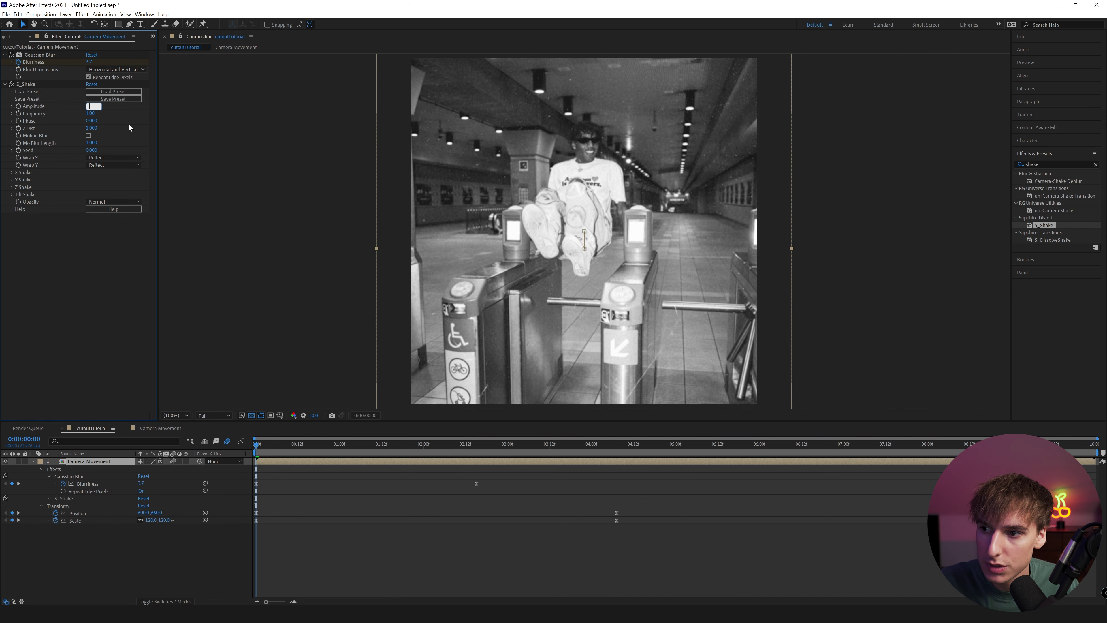
key("Return")
key("space")
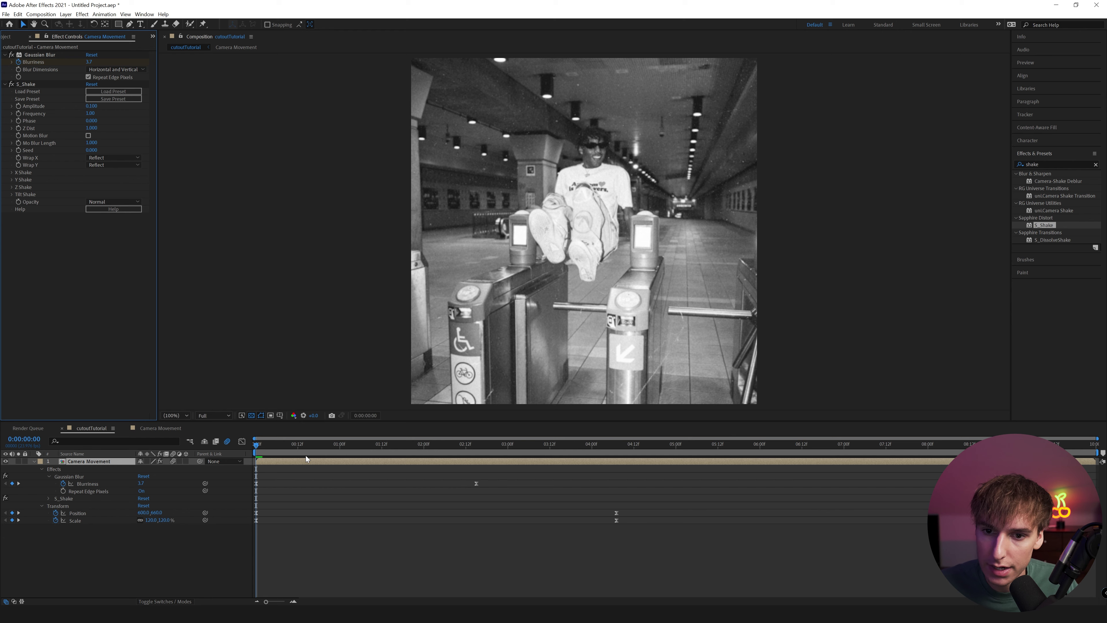
left_click(94, 106)
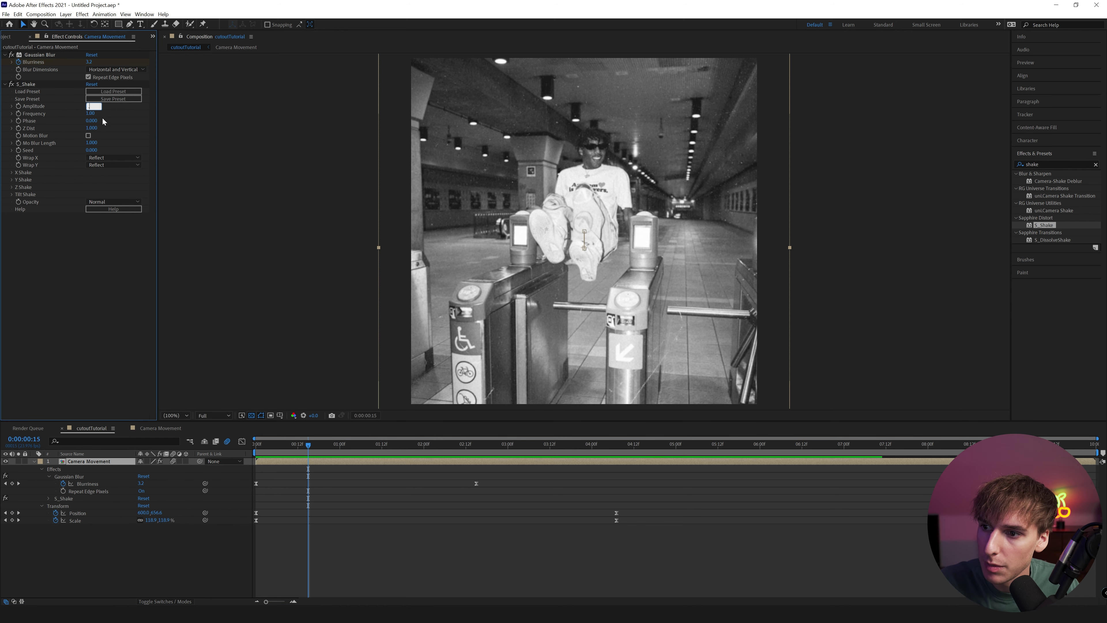
key("Return")
key("space")
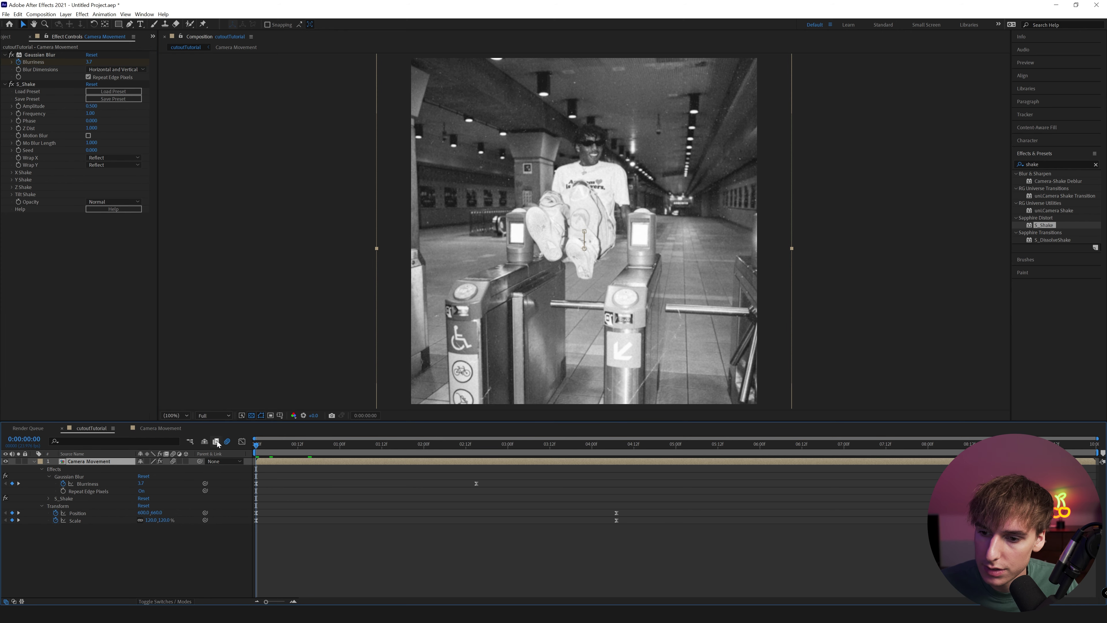
Set Z Rand Freq to 0 in the Z Shake settings of S_Shake and preview the animation.
left_click(12, 187)
left_click(91, 202)
type("0")
left_click(76, 212)
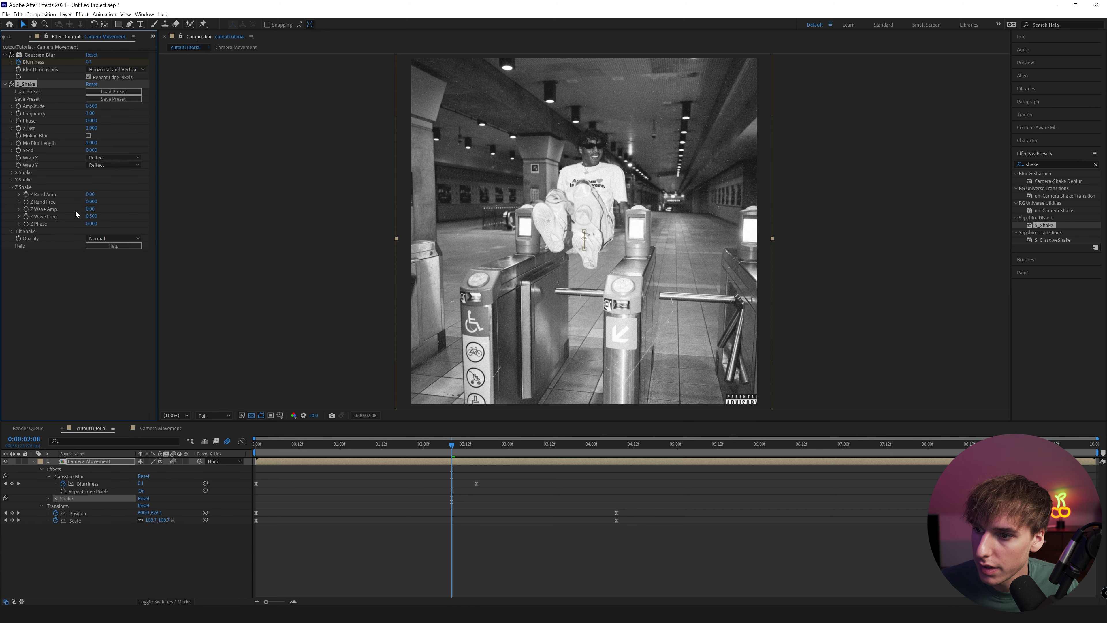
left_click(12, 187)
key("space")
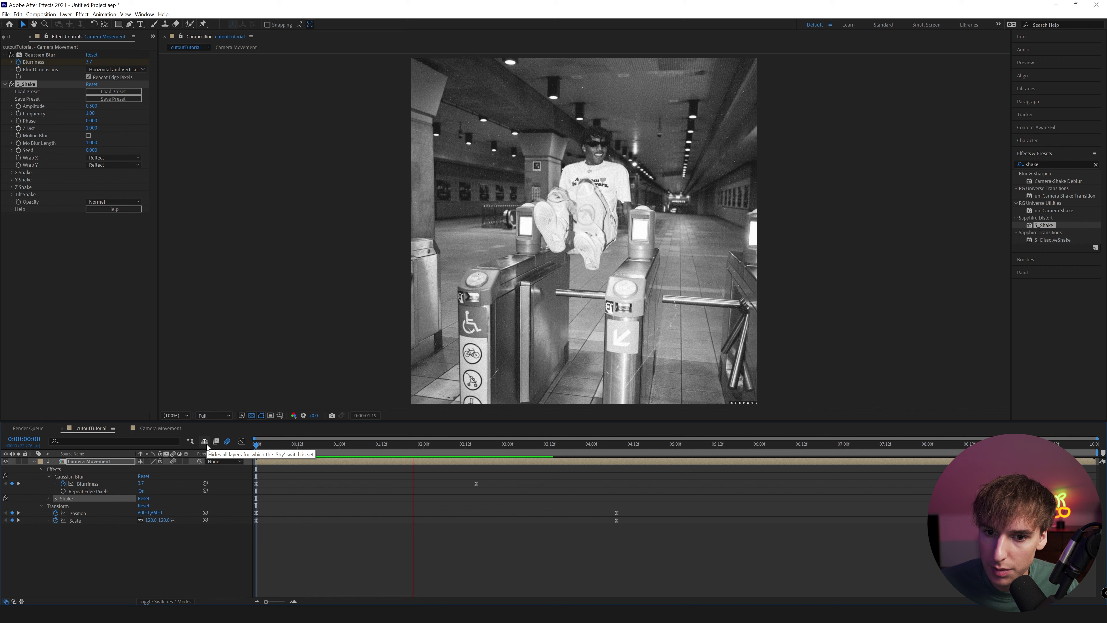
key("space")
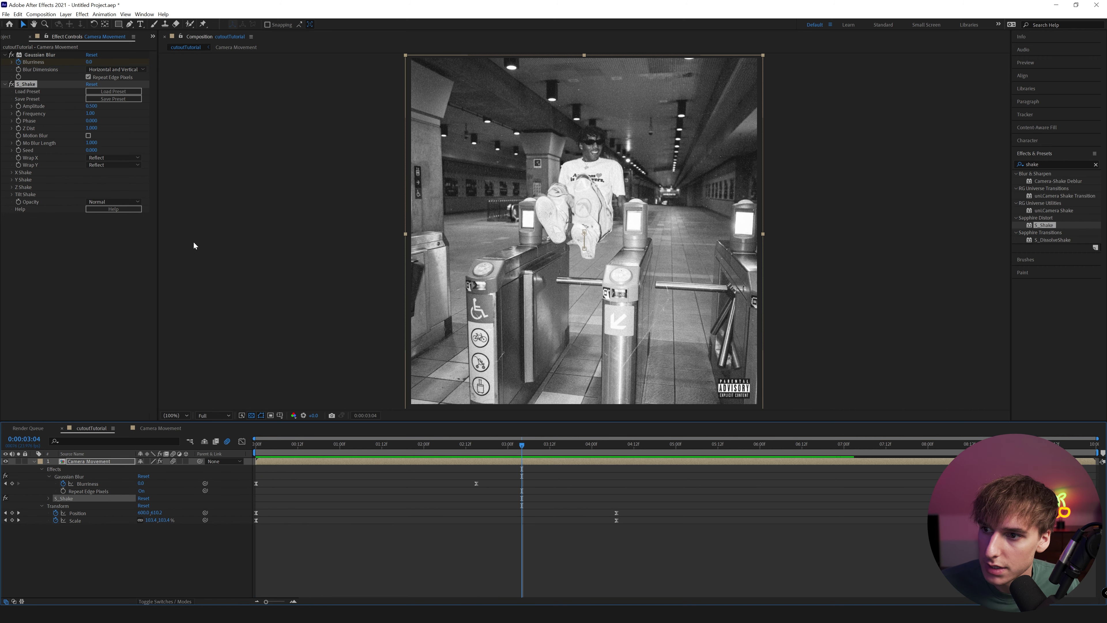
Set the S_Shake Amplitude to 0.25 and preview the softer shake.
left_click(91, 106)
type(".25")
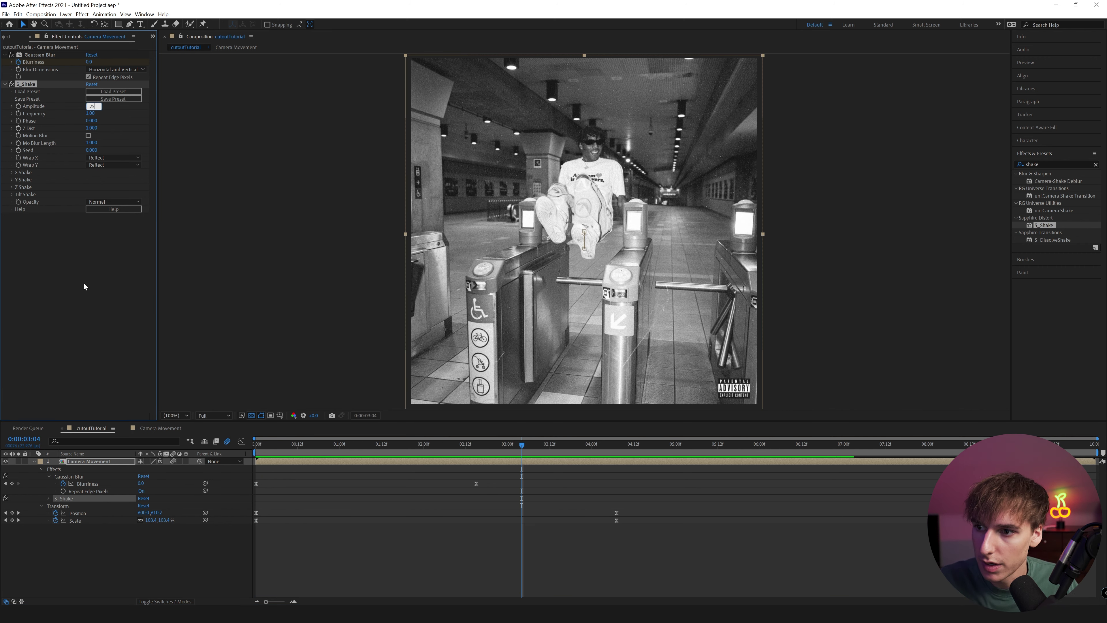
left_click(84, 286)
key("space")
key("space")
Enable Motion Blur within the S_Shake effect and play the animation from the start.
left_click(88, 136)
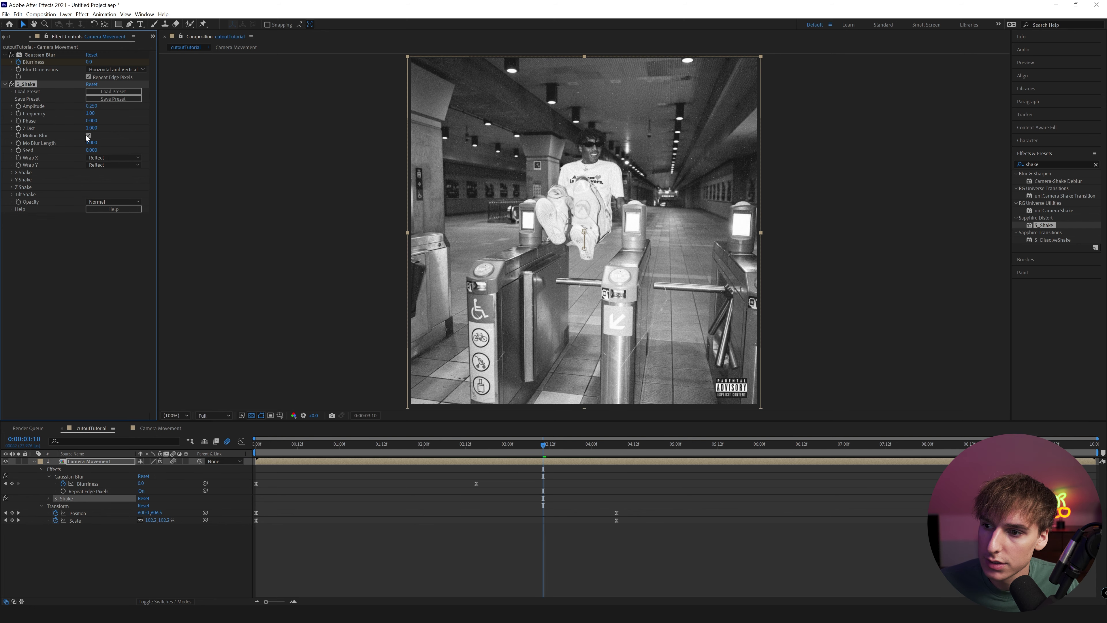
key("Home")
key("space")
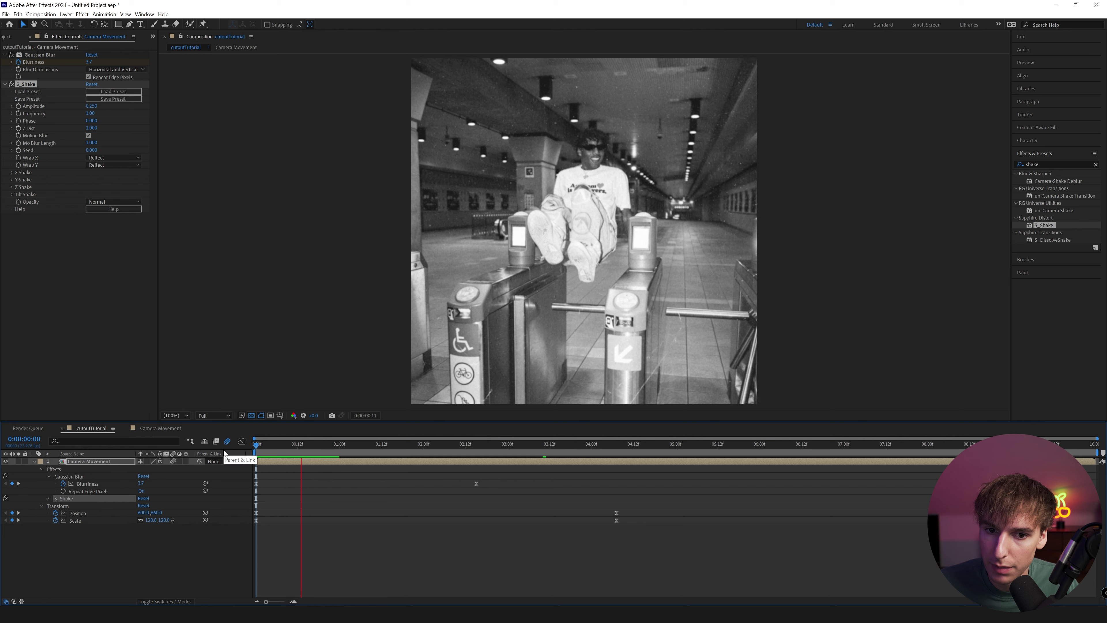
Set the S_Shake Amplitude to 0.175 and play back the zoom-out from the start.
left_click(92, 106)
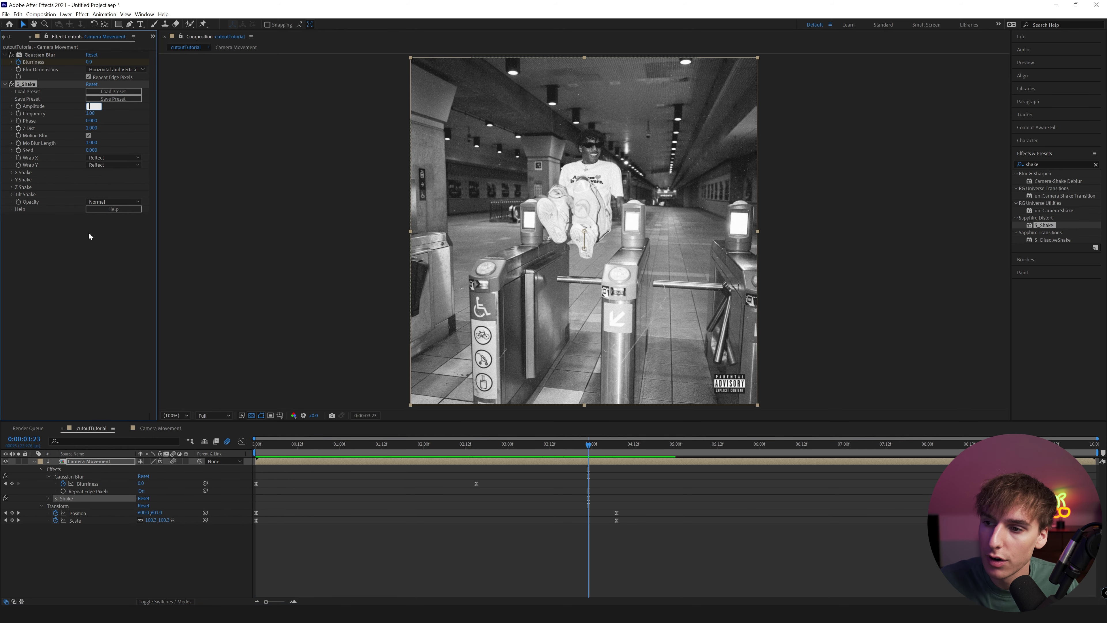
left_click(88, 279)
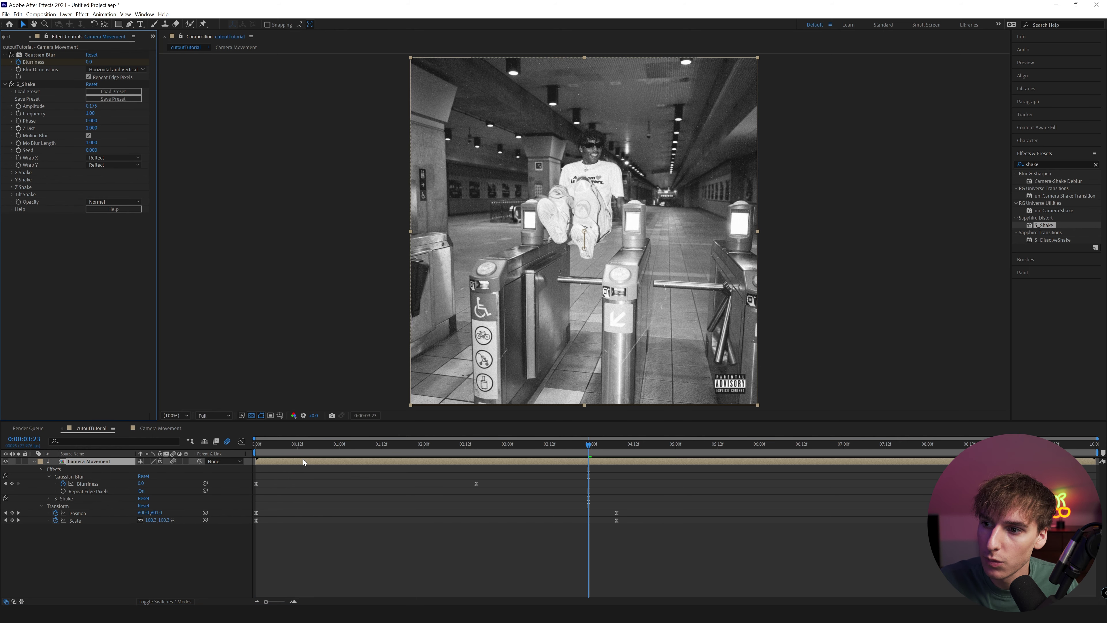
key("Home")
key("space")
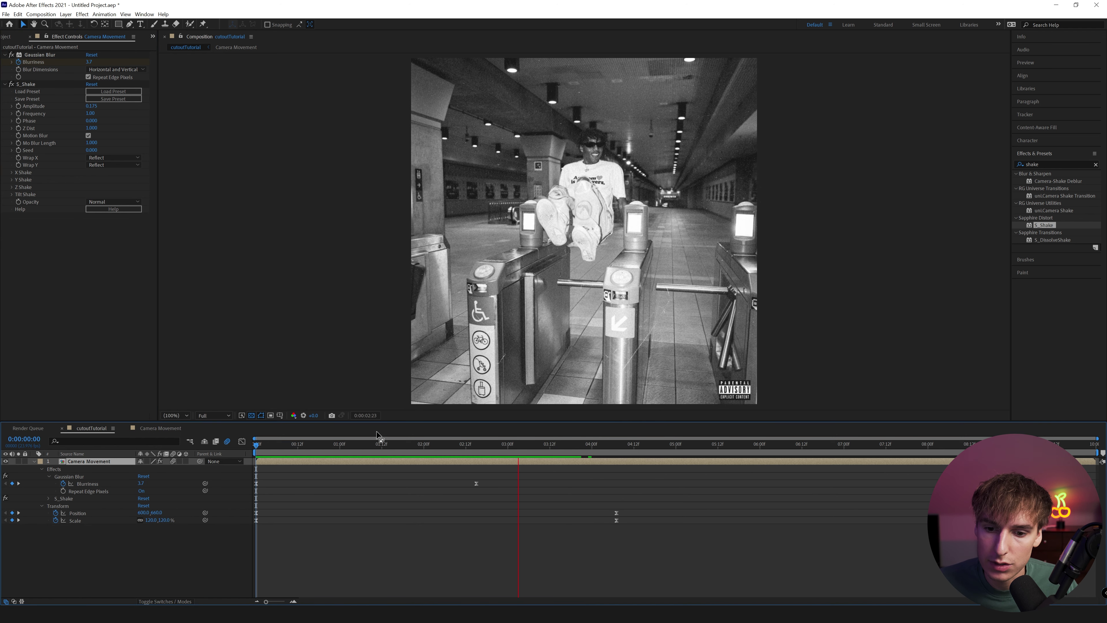
key("space")
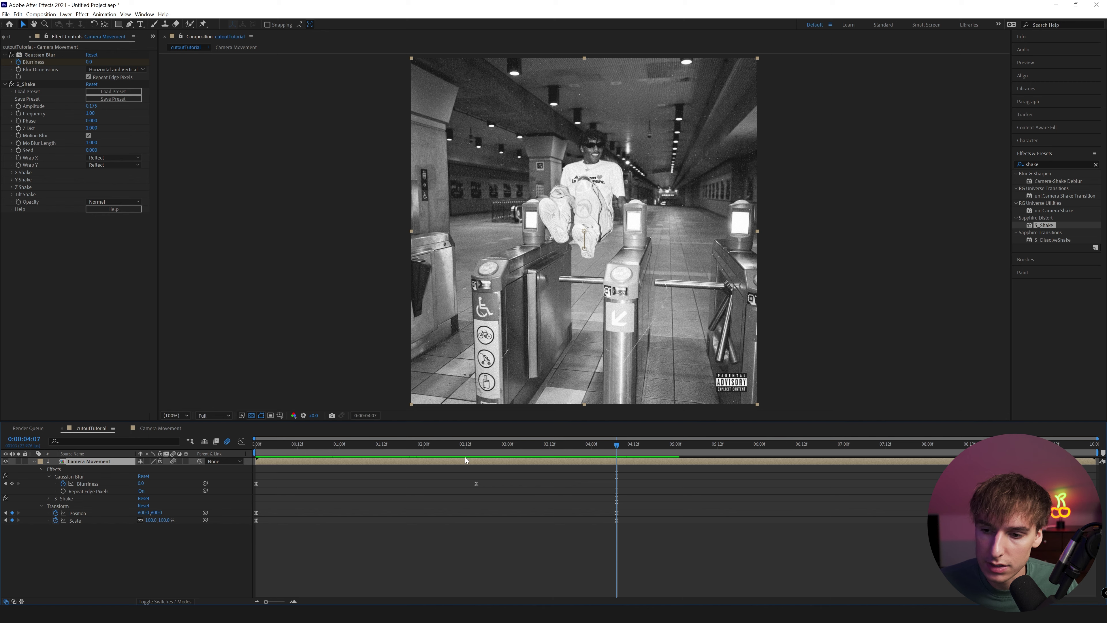
Align the second Blurriness keyframe with the zoom's end at 0:00:04:07 and copy the starting blur, position and scale keyframes to 0:00:09:00.
double_click(441, 459)
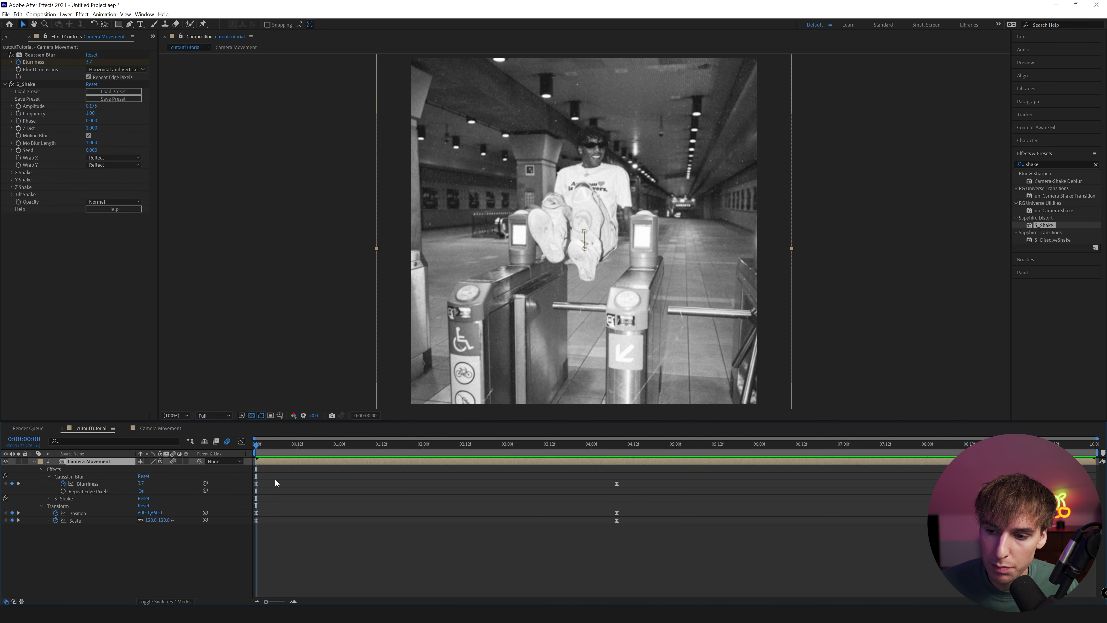
left_click_drag(266, 480, 251, 533)
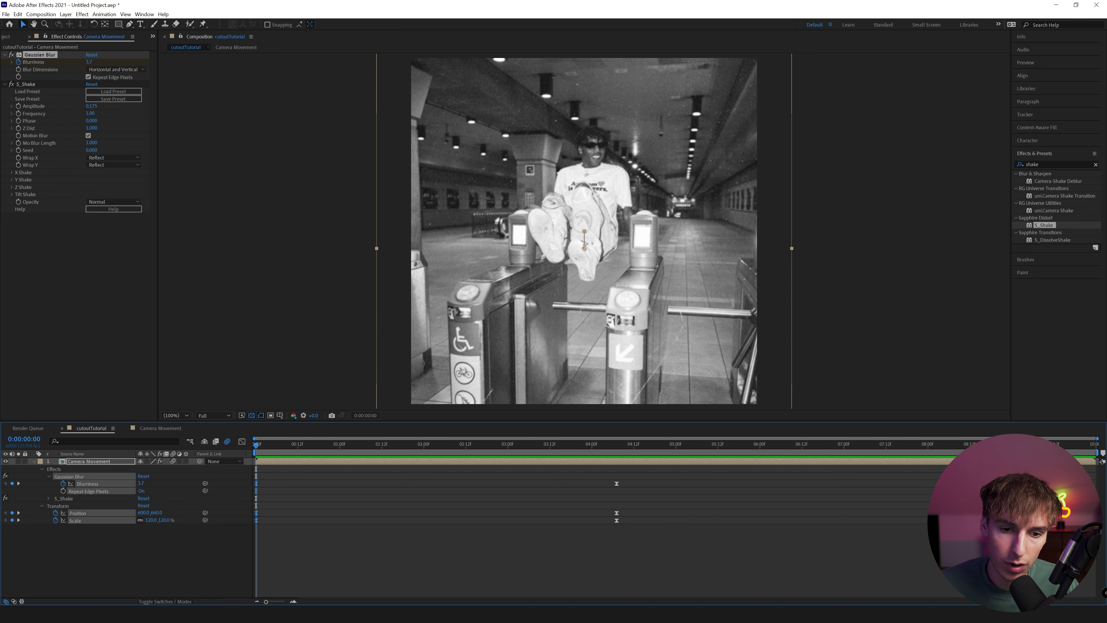
left_click(1008, 445)
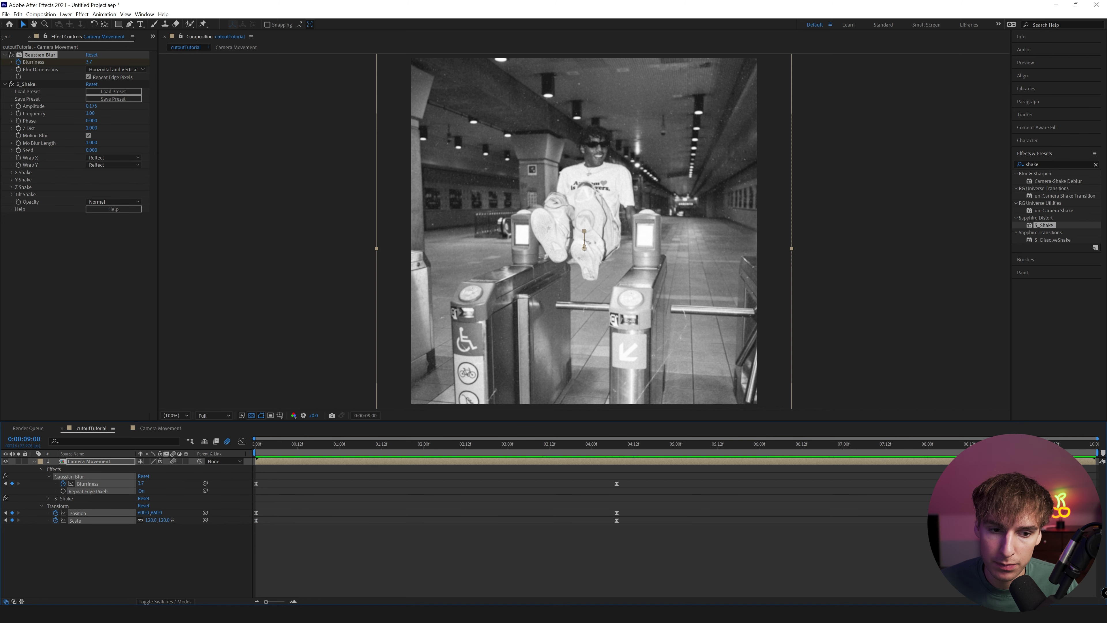
Trim the end of the Camera Movement layer to 0:00:09:00 and play back the full animation from the start.
left_click_drag(1095, 462, 1012, 462)
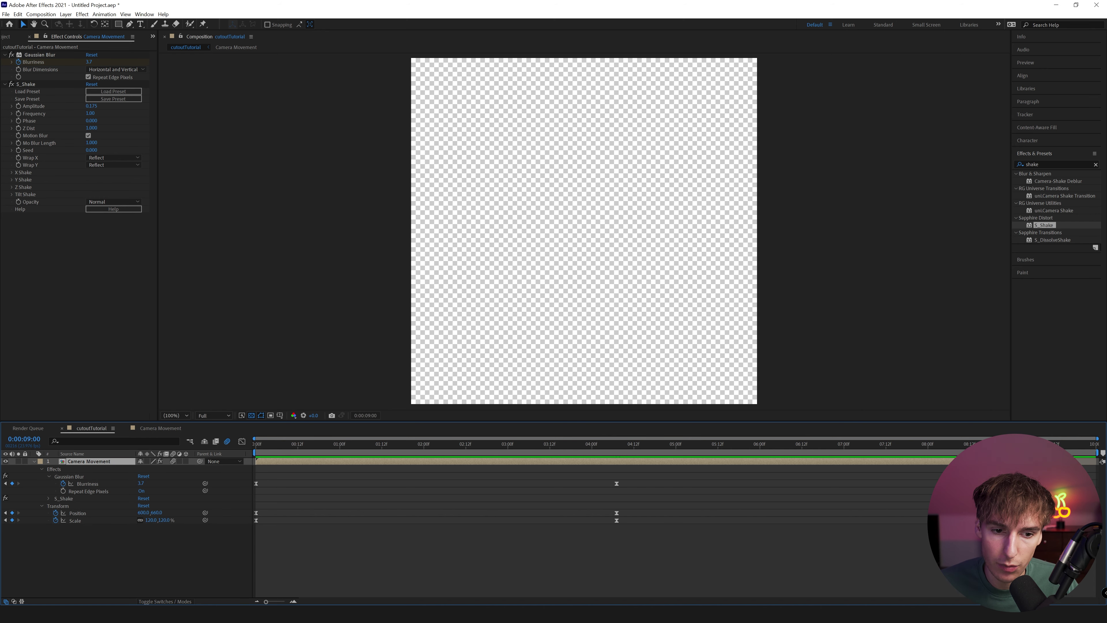
key("End")
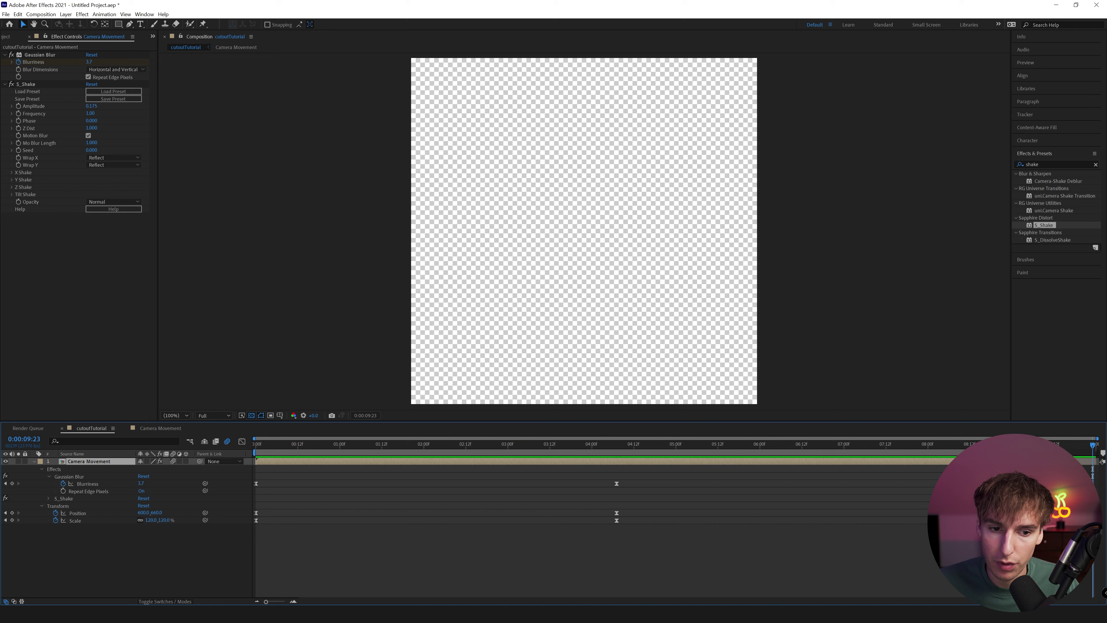
left_click_drag(1092, 446, 934, 450)
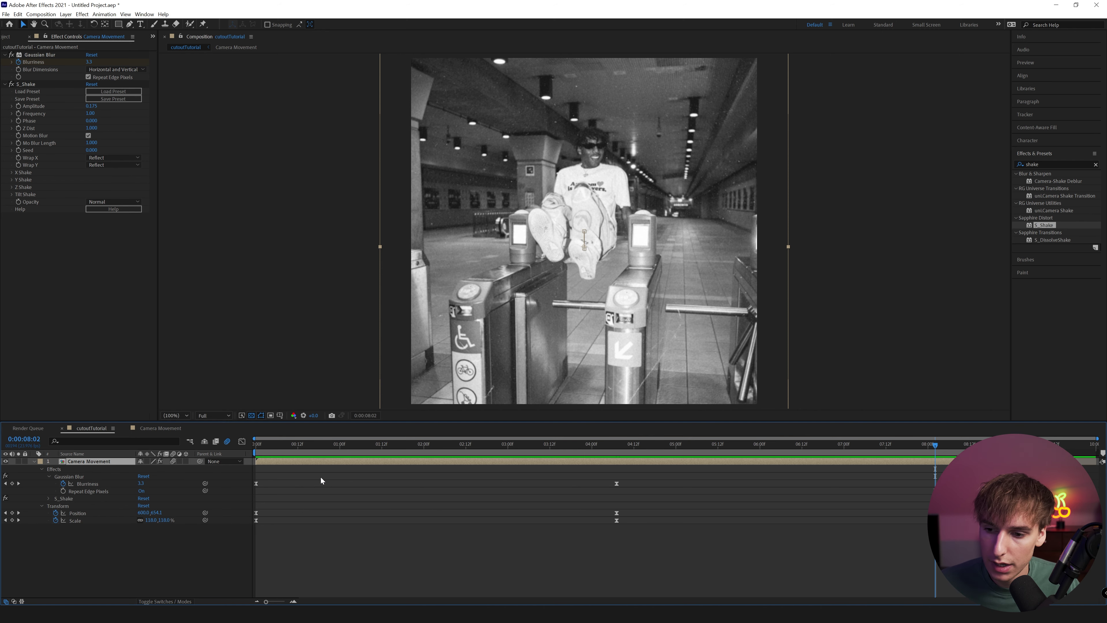
key("space")
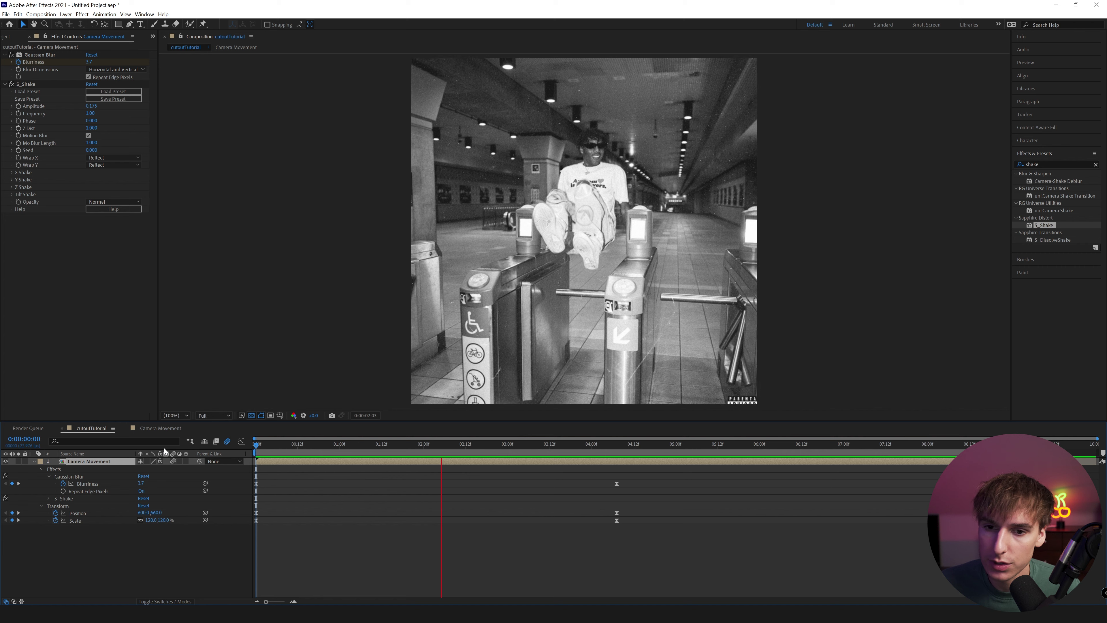
key("space")
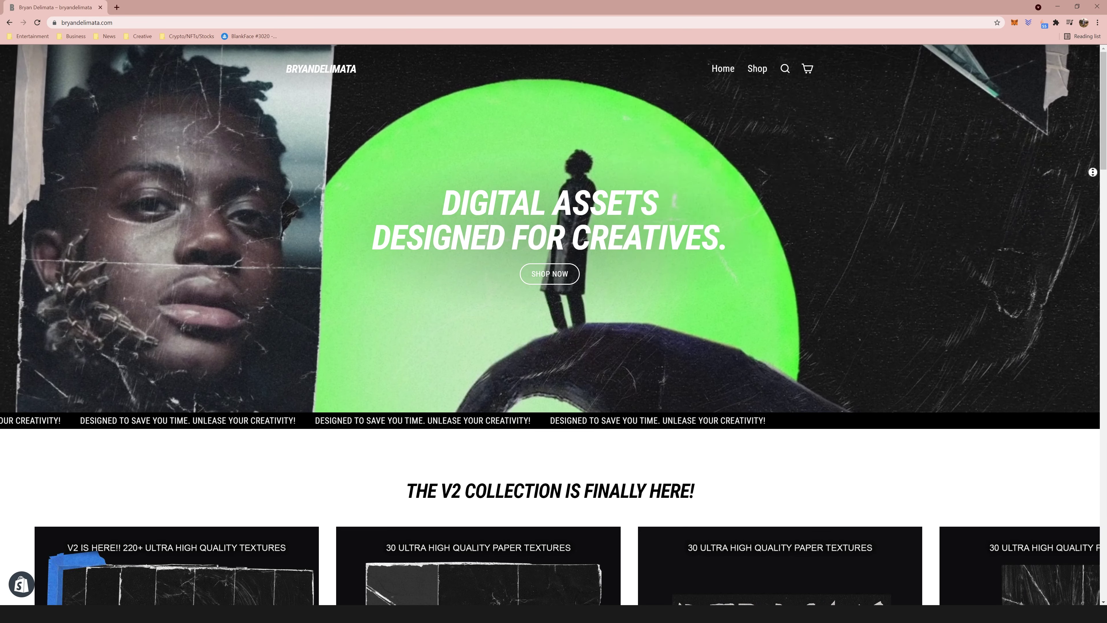
Look over the V2 texture collection on the digital assets store's home page in the browser.
scroll(554, 305, "down", 4)
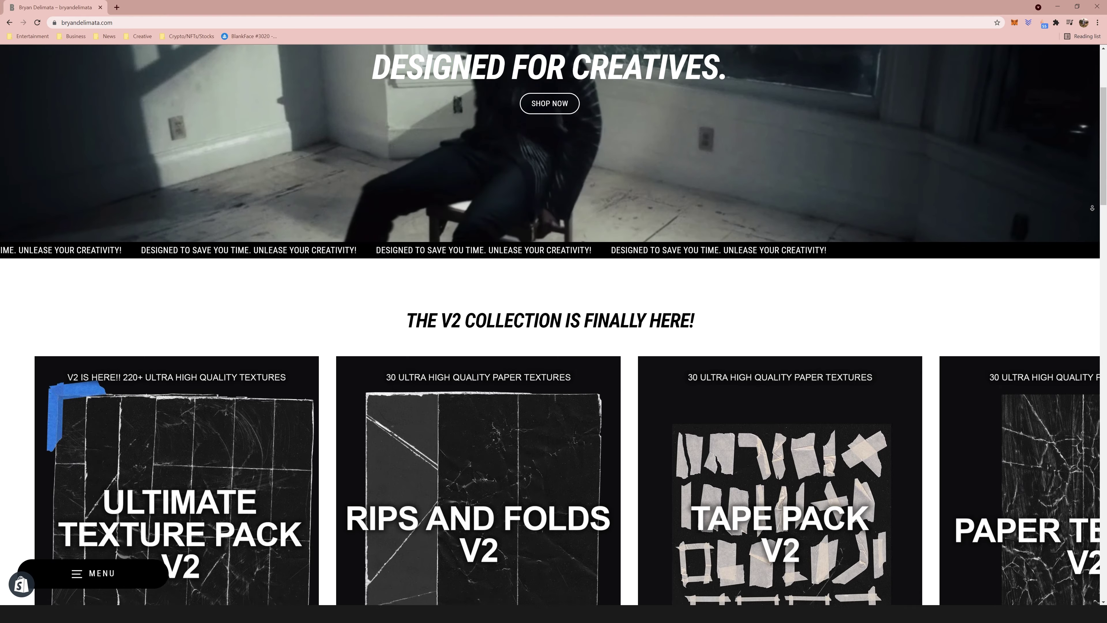